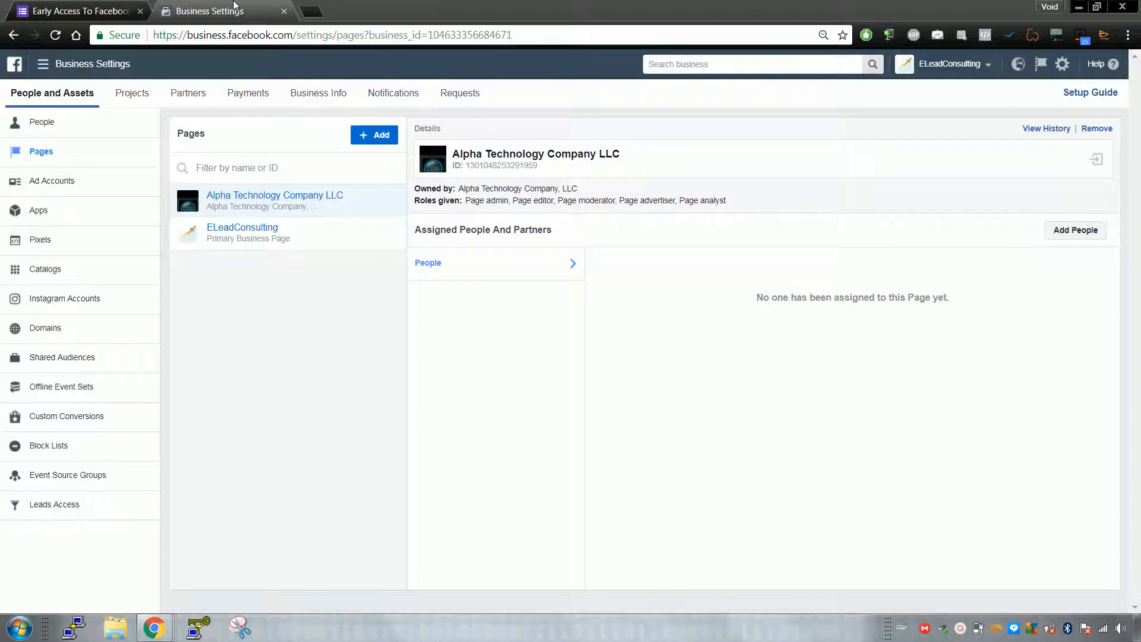
Review the questions and answer options of the Early Access To Facebook Ads Mastery form in Google Forms.
{"action": "left_click", "coordinate": [146, 7]}
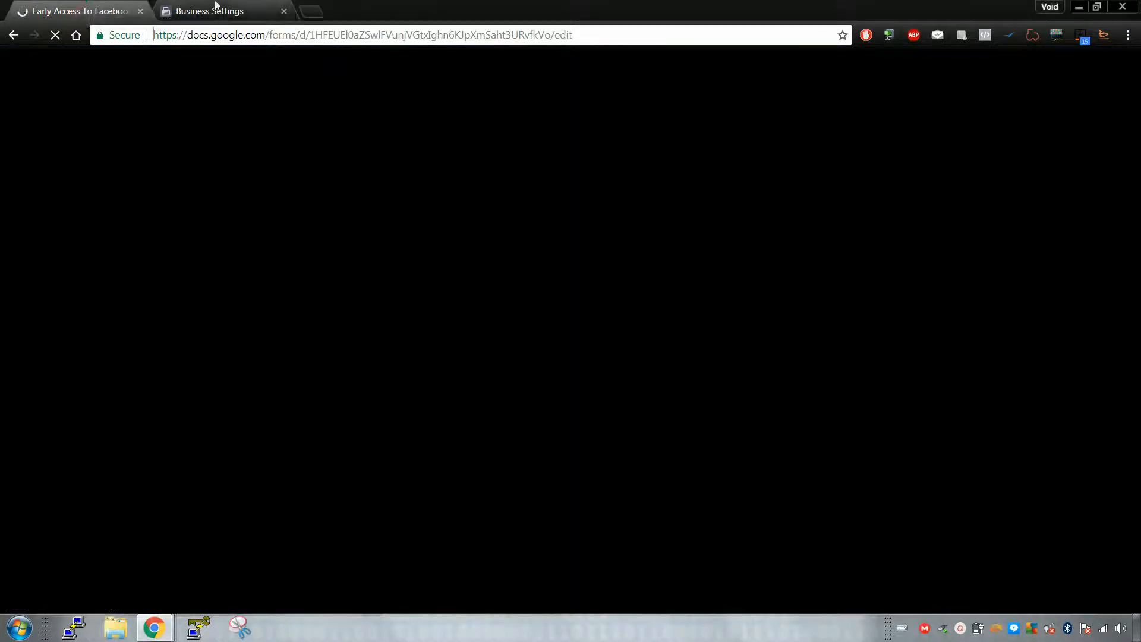
{"action": "left_click_drag", "start_coordinate": [219, 10], "coordinate": [117, 11]}
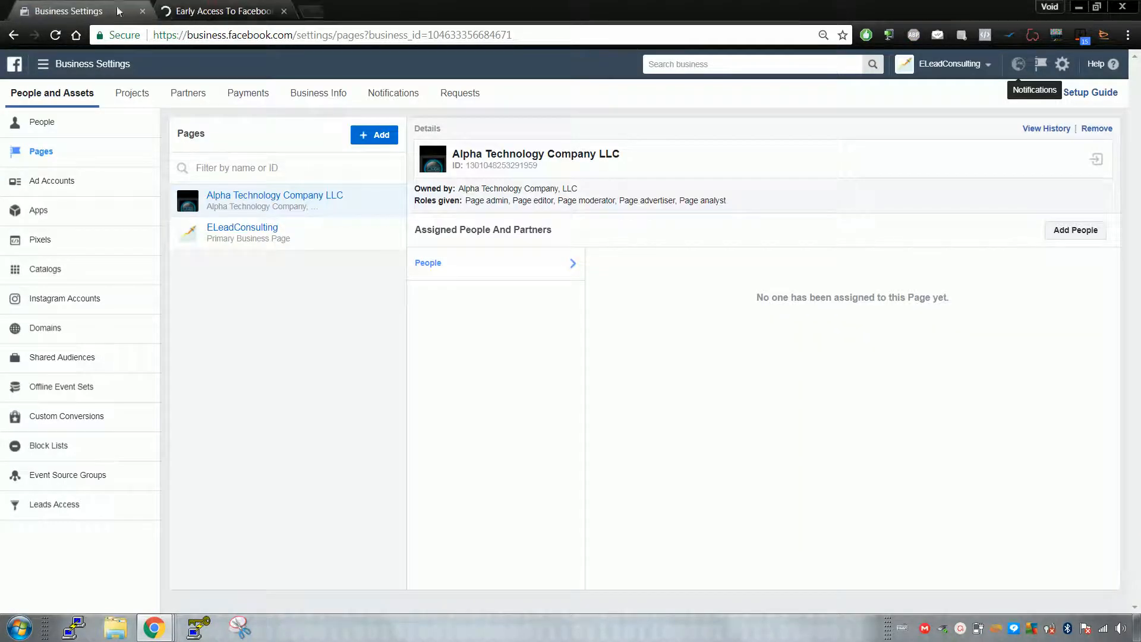
{"action": "left_click", "coordinate": [217, 11]}
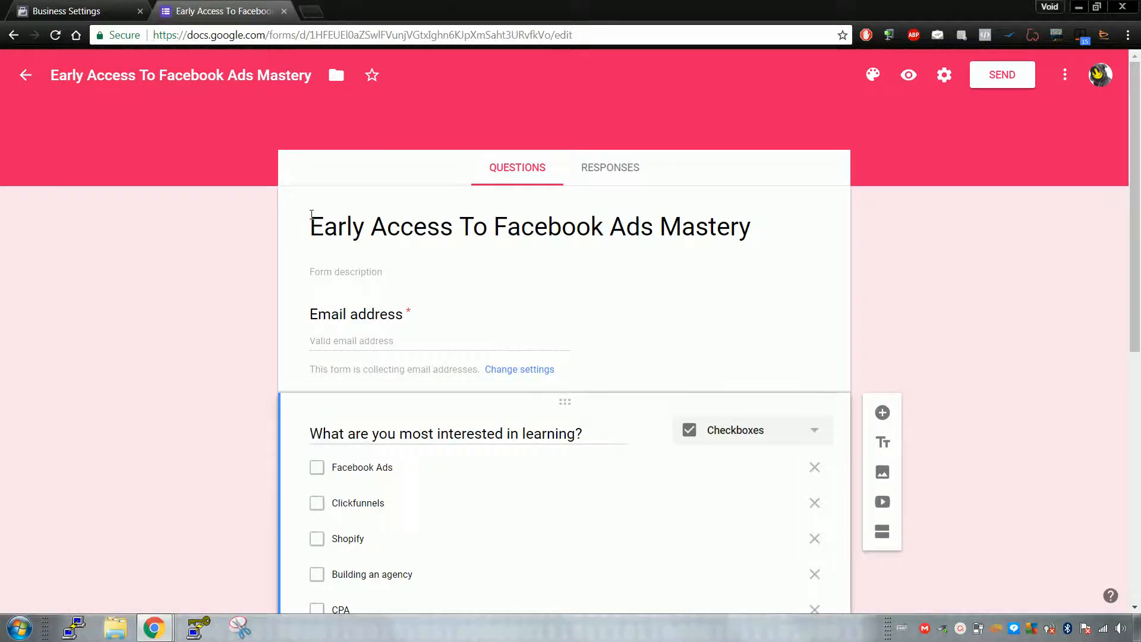
{"action": "scroll", "coordinate": [367, 230], "scroll_direction": "down", "scroll_amount": 1}
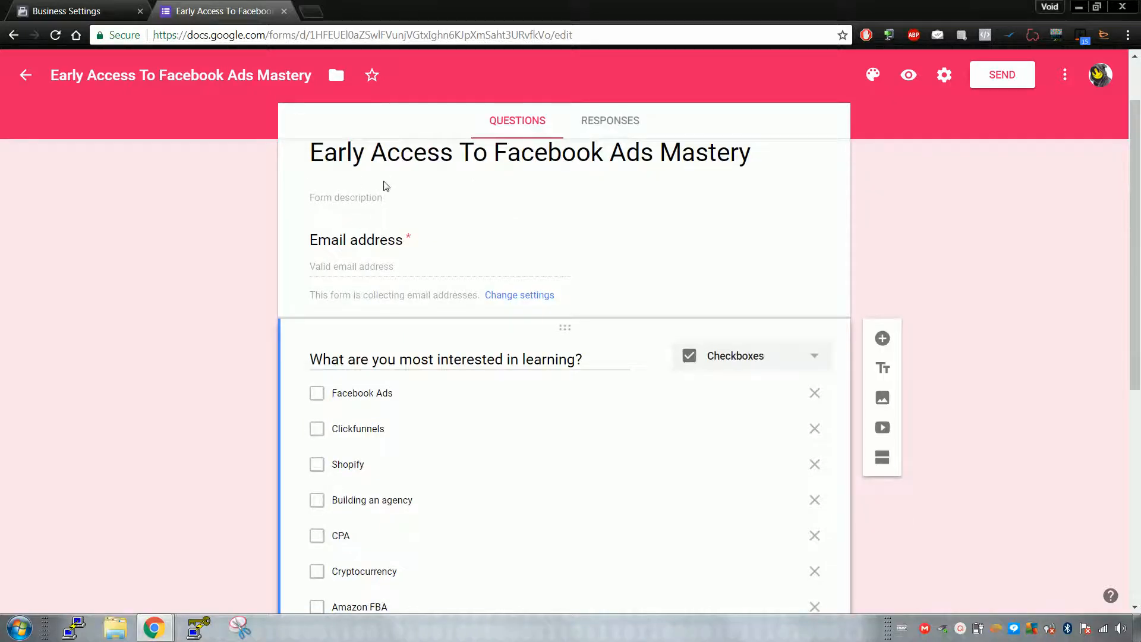
{"action": "scroll", "coordinate": [381, 196], "scroll_direction": "down", "scroll_amount": 2}
{"action": "scroll", "coordinate": [297, 247], "scroll_direction": "down", "scroll_amount": 2}
{"action": "scroll", "coordinate": [292, 252], "scroll_direction": "down", "scroll_amount": 2}
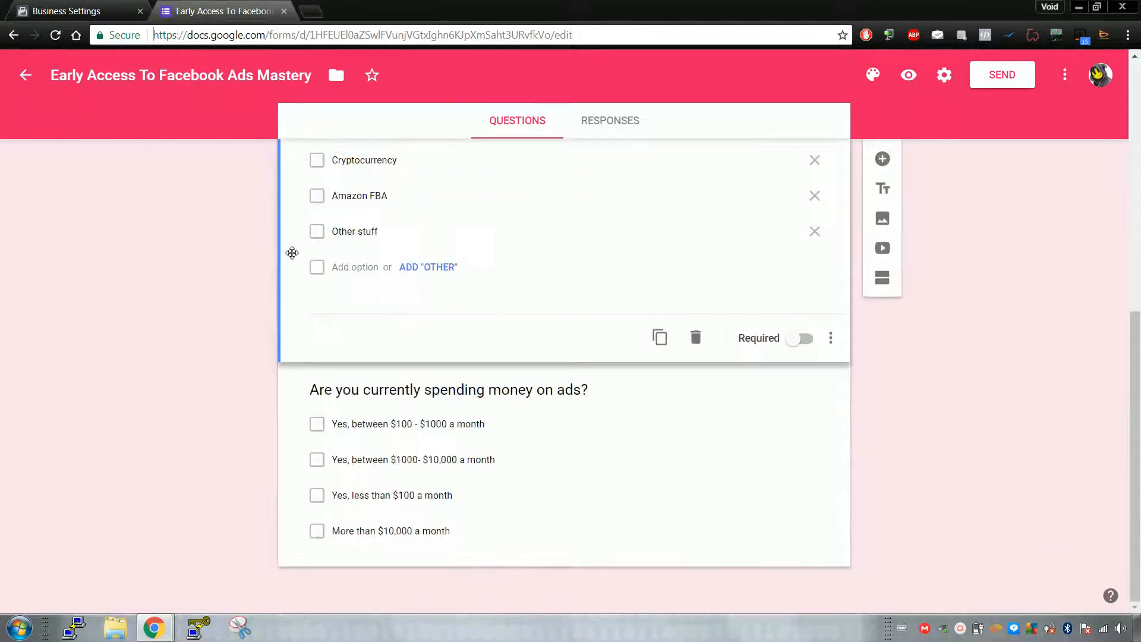
{"action": "scroll", "coordinate": [357, 364], "scroll_direction": "up", "scroll_amount": 5}
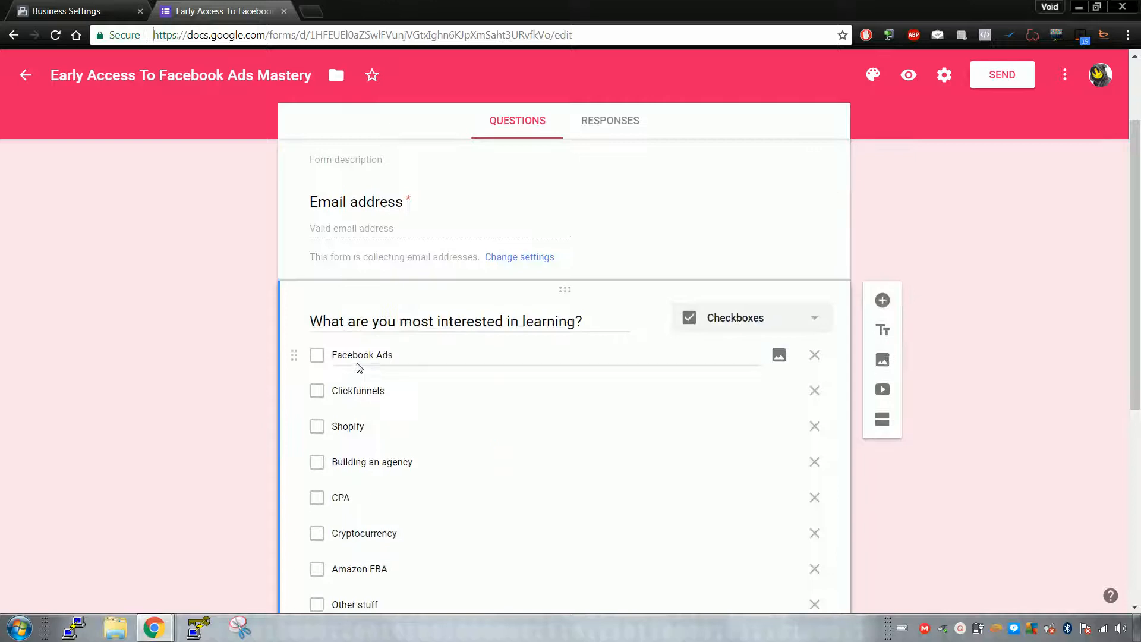
{"action": "scroll", "coordinate": [357, 368], "scroll_direction": "up", "scroll_amount": 2}
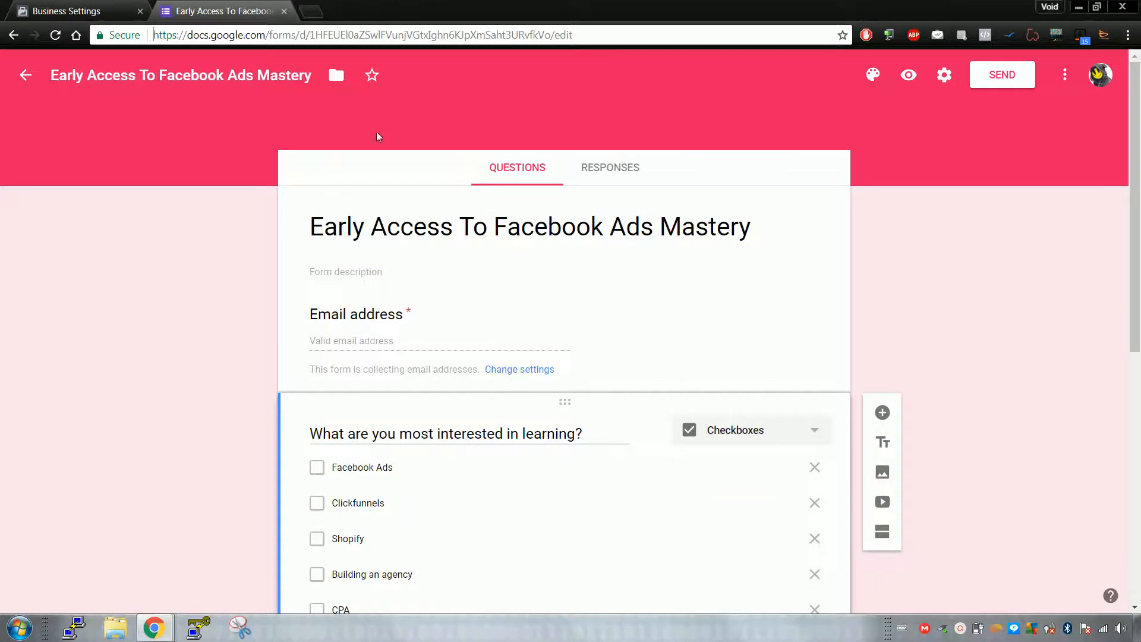
Switch back from the Google Forms survey to the Facebook Business Settings page.
{"action": "left_click_drag", "start_coordinate": [74, 8], "coordinate": [217, 10]}
{"action": "left_click", "coordinate": [77, 11]}
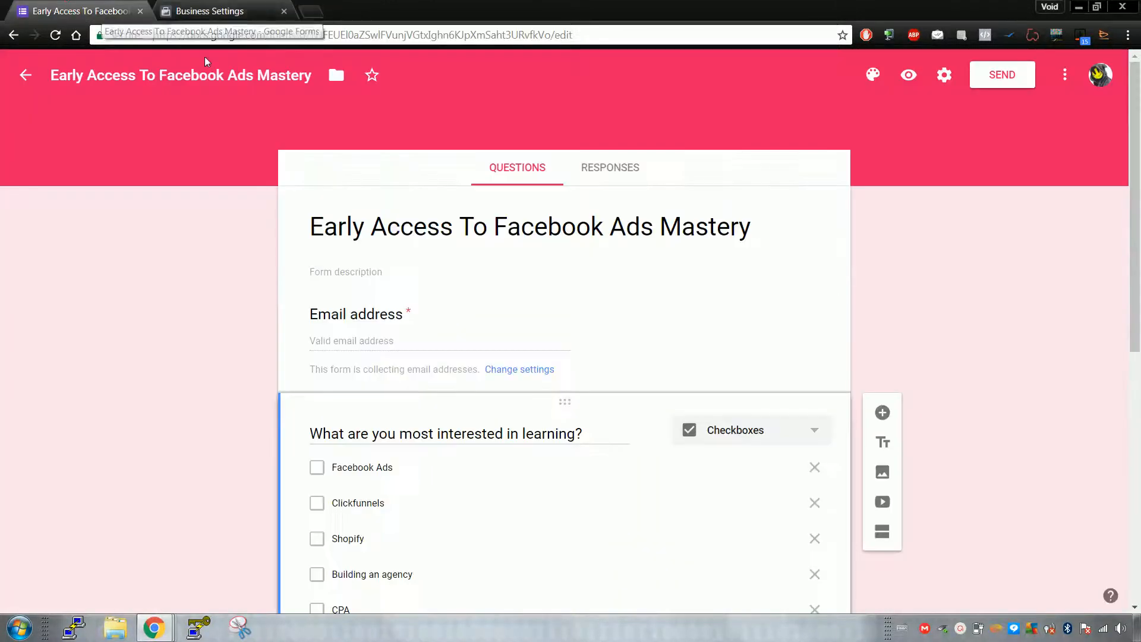
{"action": "left_click", "coordinate": [208, 9]}
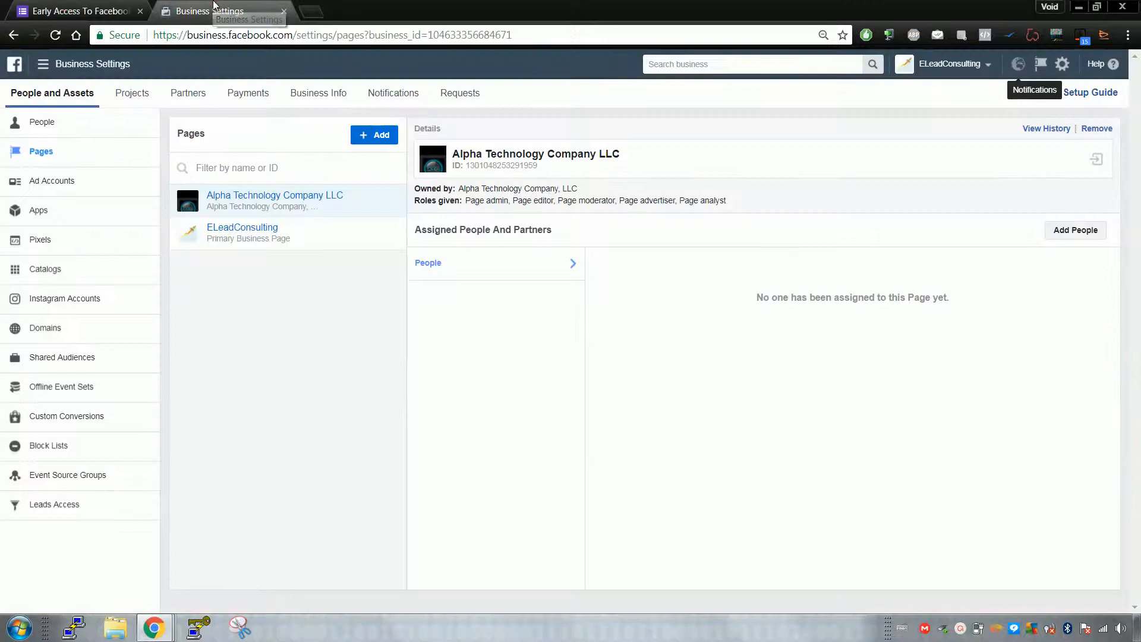
{"action": "left_click", "coordinate": [65, 7]}
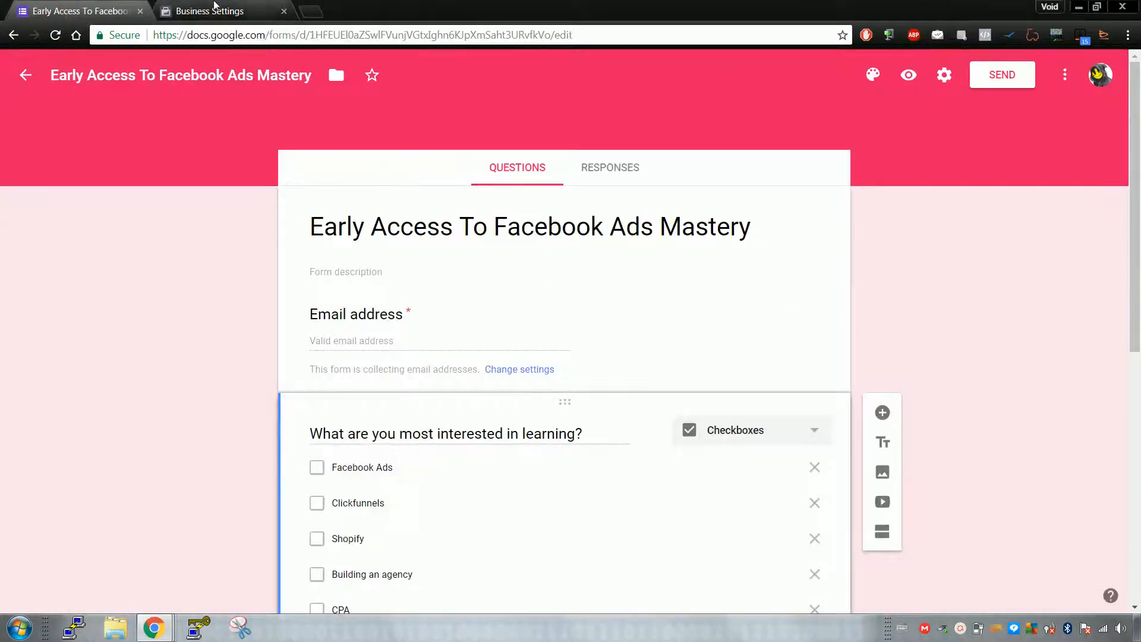
{"action": "left_click", "coordinate": [256, 10]}
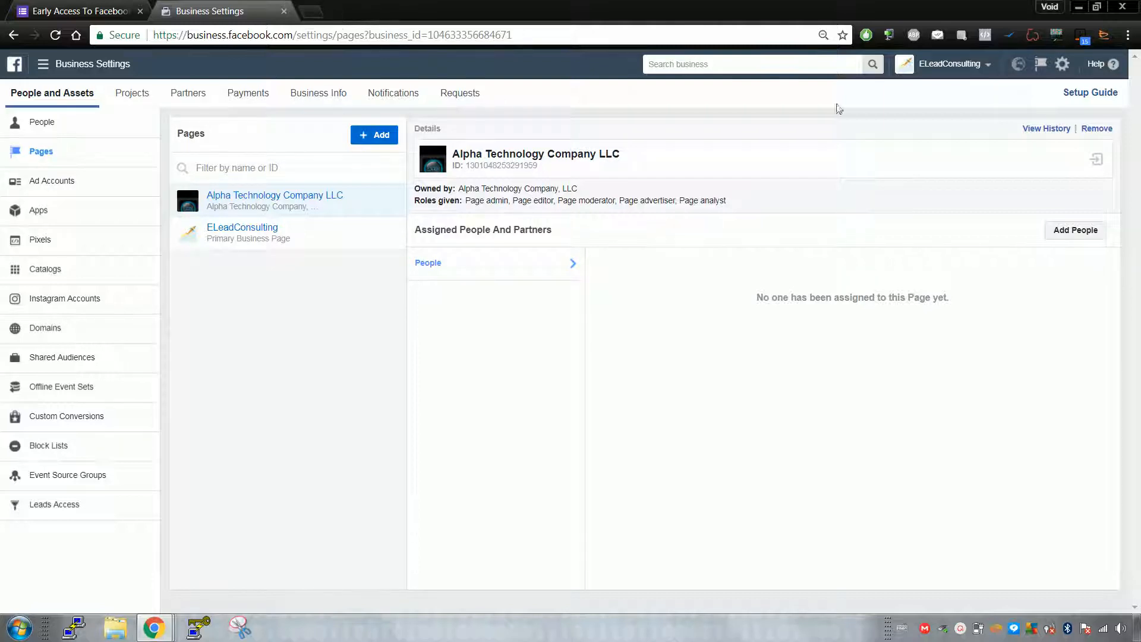
{"action": "left_click", "coordinate": [312, 12]}
{"action": "left_click", "coordinate": [250, 6]}
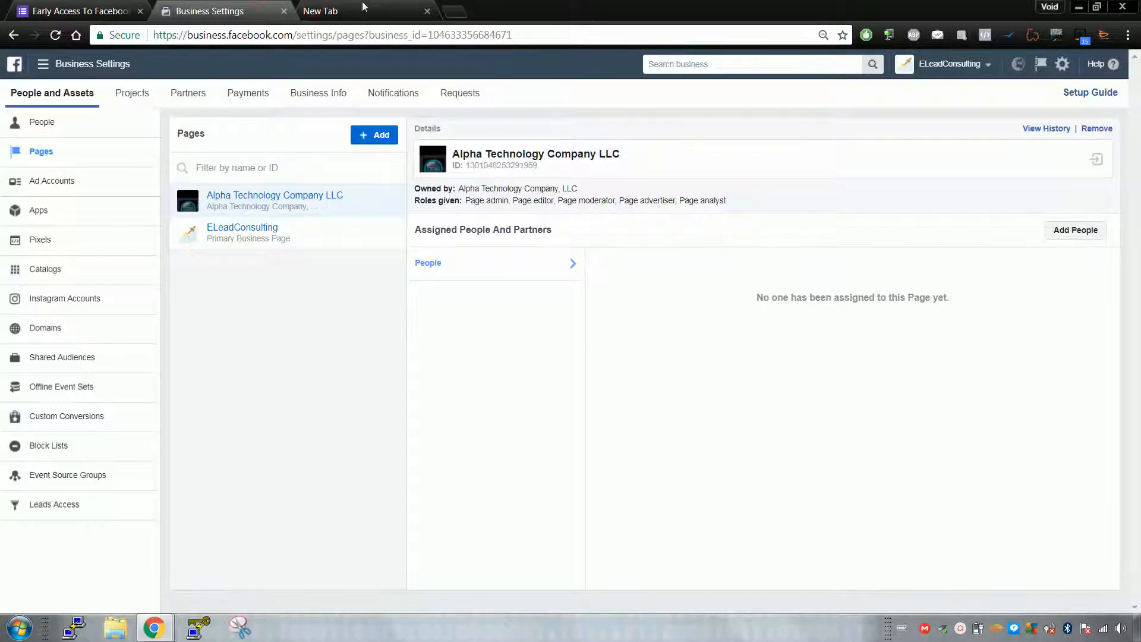
{"action": "left_click", "coordinate": [425, 13]}
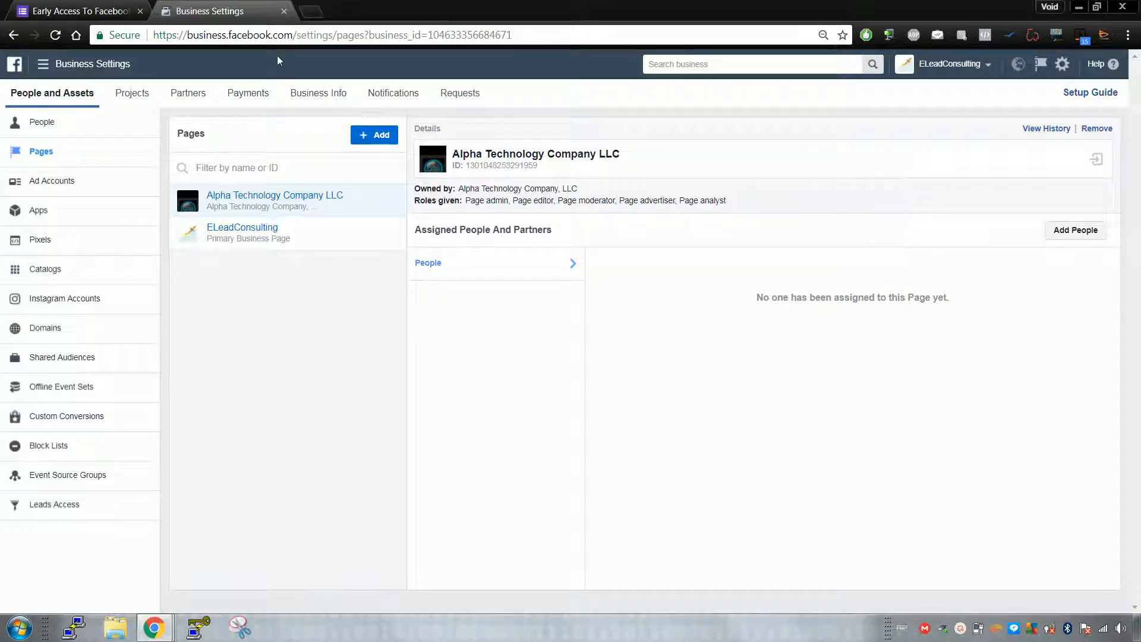
Examine the business account switcher, the notifications and the frequently visited pages, and return to the business's Pages settings.
{"action": "left_click", "coordinate": [936, 66]}
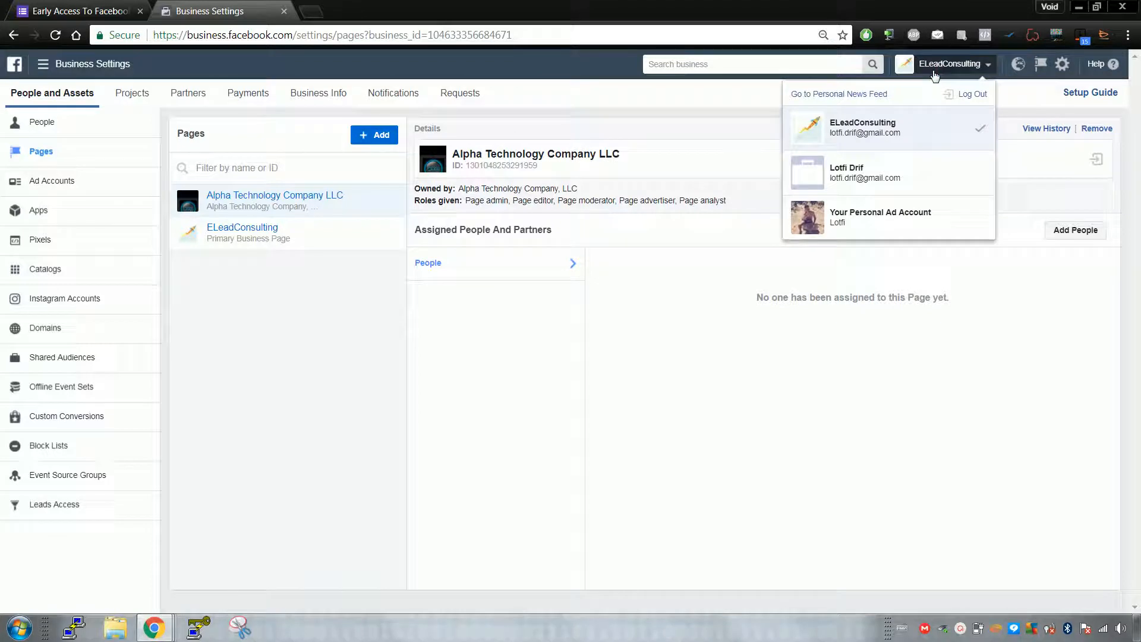
{"action": "left_click", "coordinate": [935, 71]}
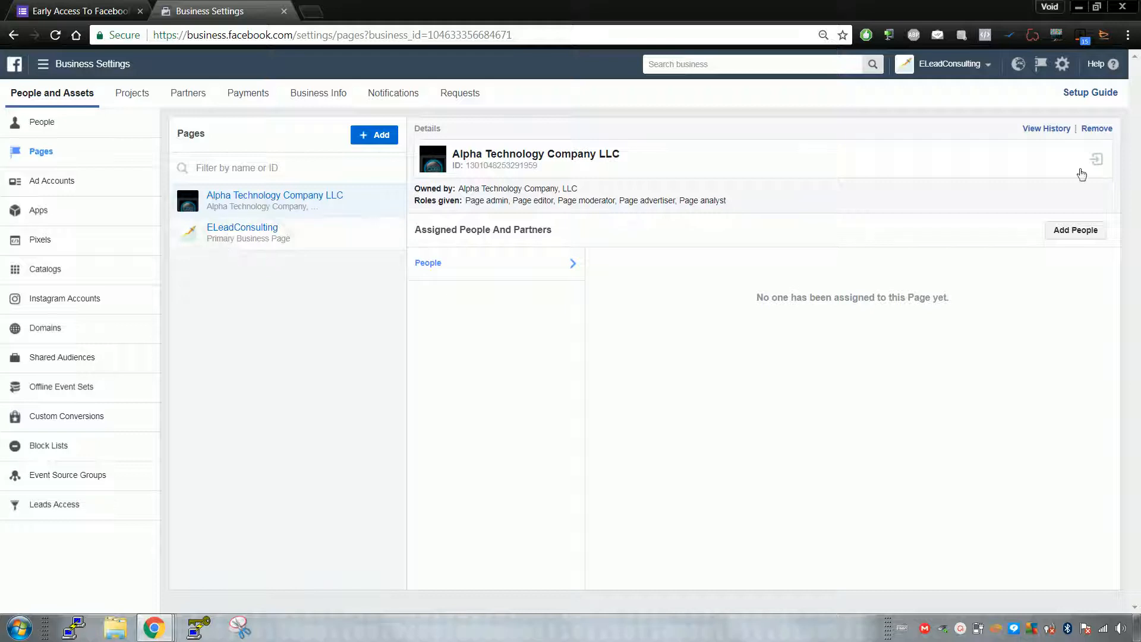
{"action": "left_click", "coordinate": [1063, 65]}
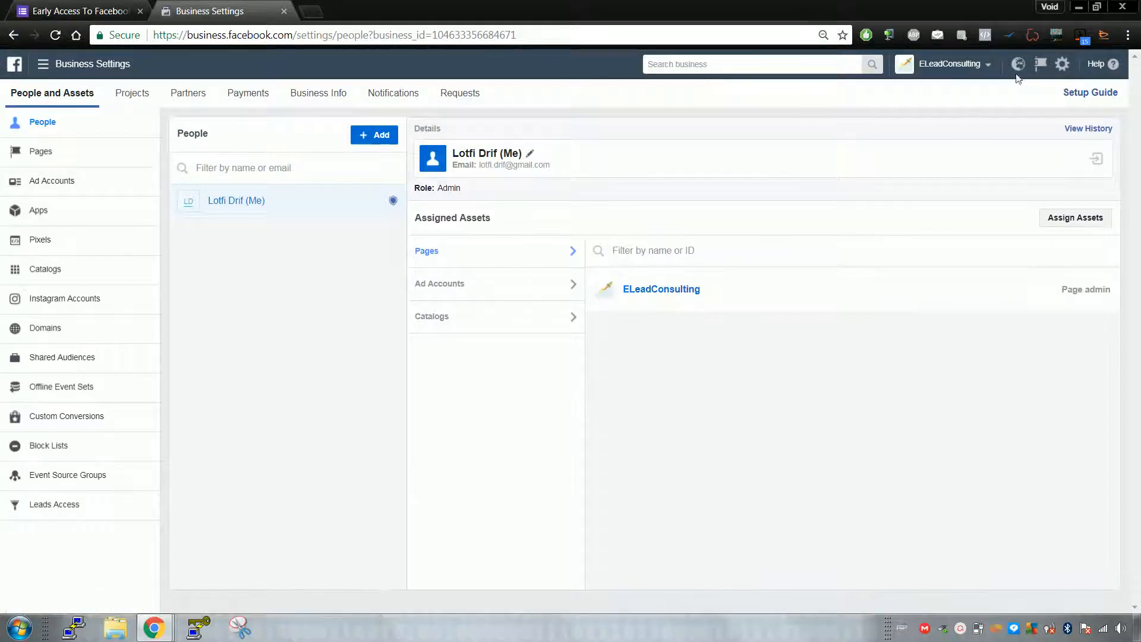
{"action": "left_click", "coordinate": [1042, 63]}
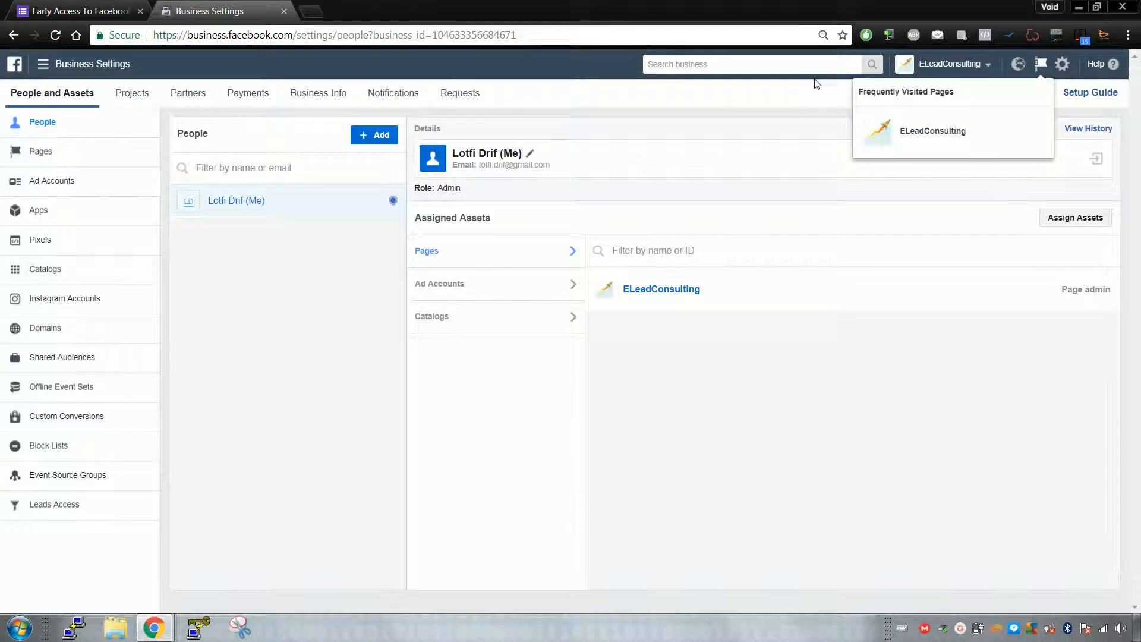
{"action": "left_click", "coordinate": [1017, 66]}
{"action": "left_click", "coordinate": [1017, 65]}
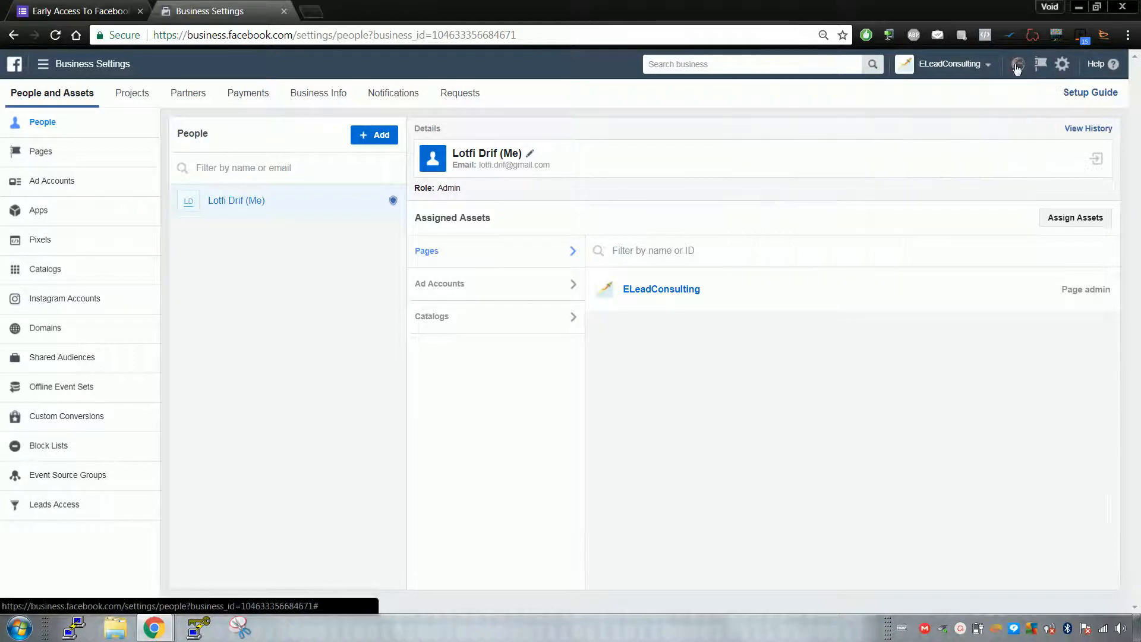
{"action": "left_click", "coordinate": [986, 68]}
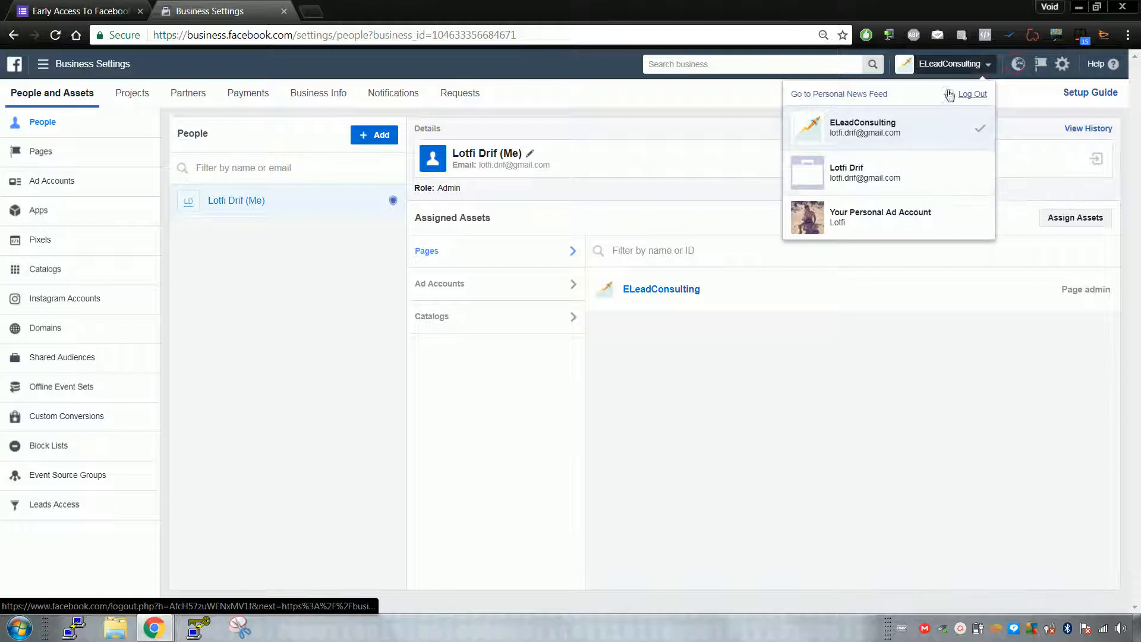
{"action": "left_click", "coordinate": [961, 65]}
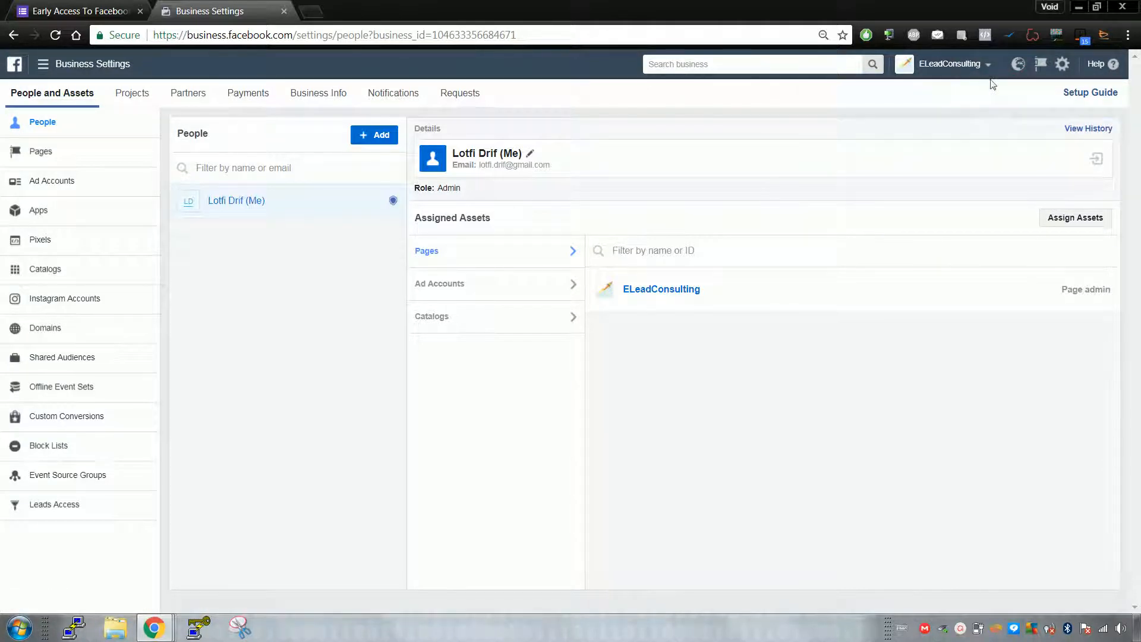
{"action": "left_click", "coordinate": [1041, 66]}
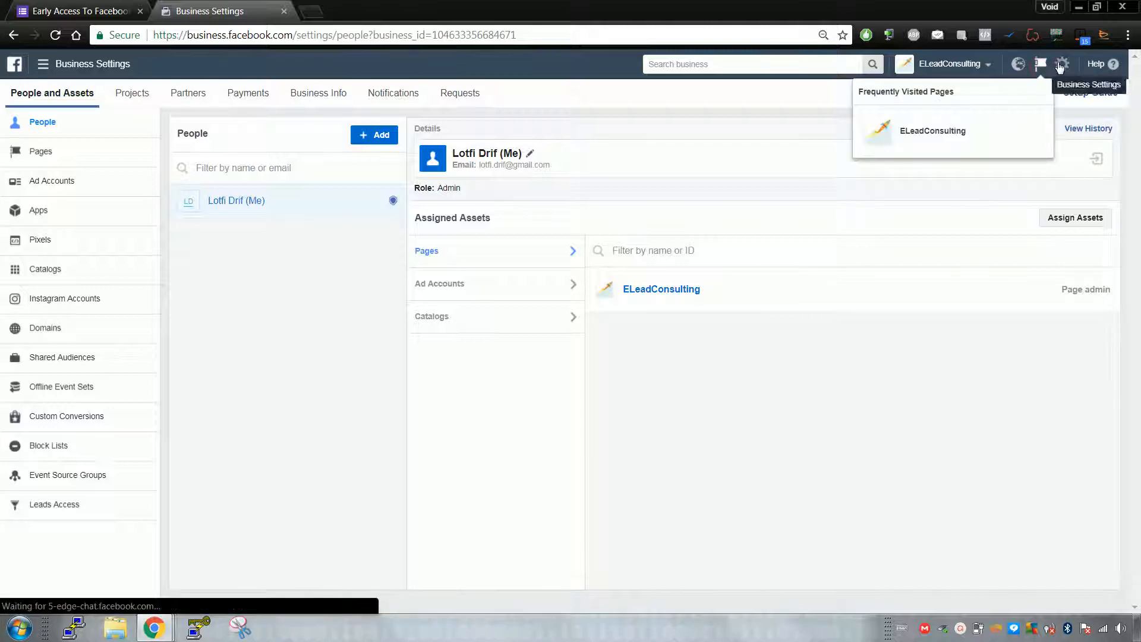
{"action": "left_click", "coordinate": [975, 65]}
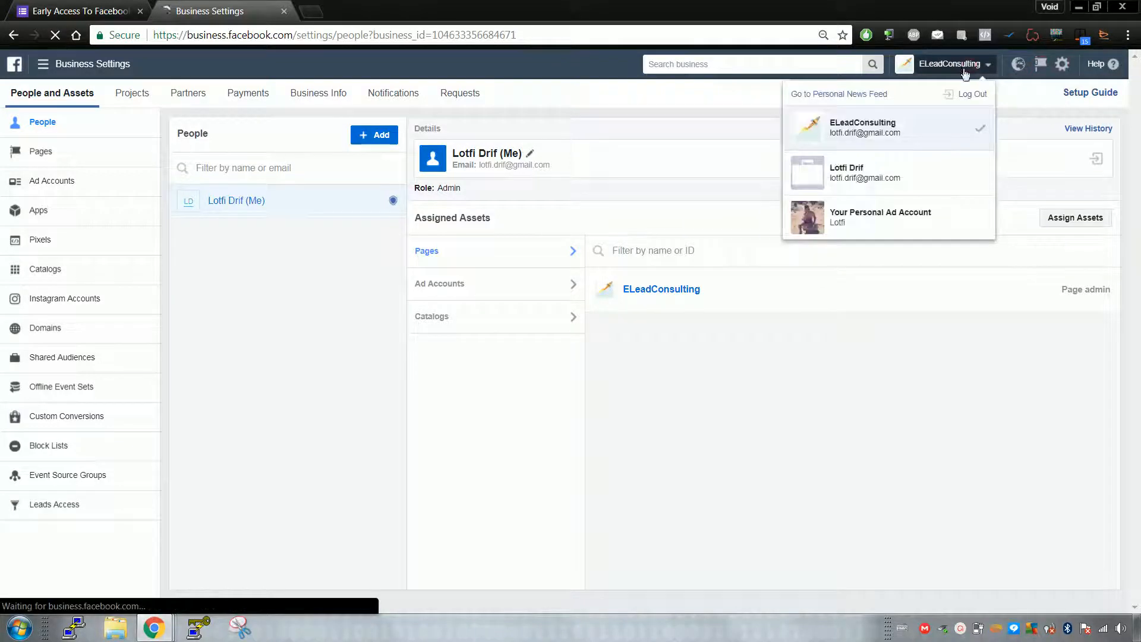
{"action": "left_click", "coordinate": [923, 126]}
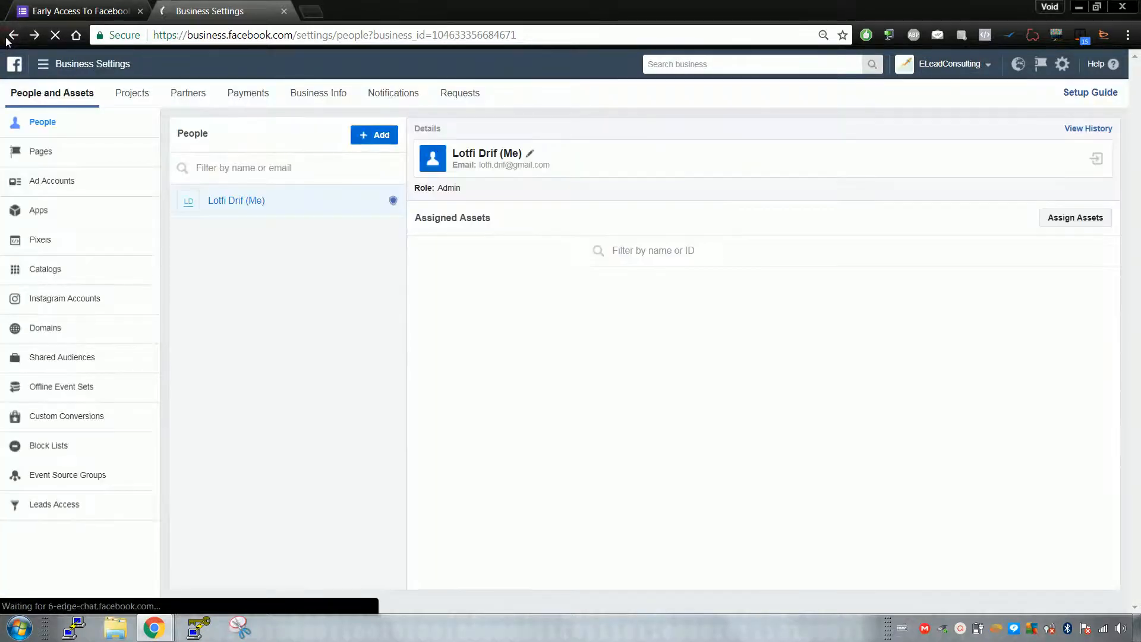
{"action": "left_click", "coordinate": [8, 37]}
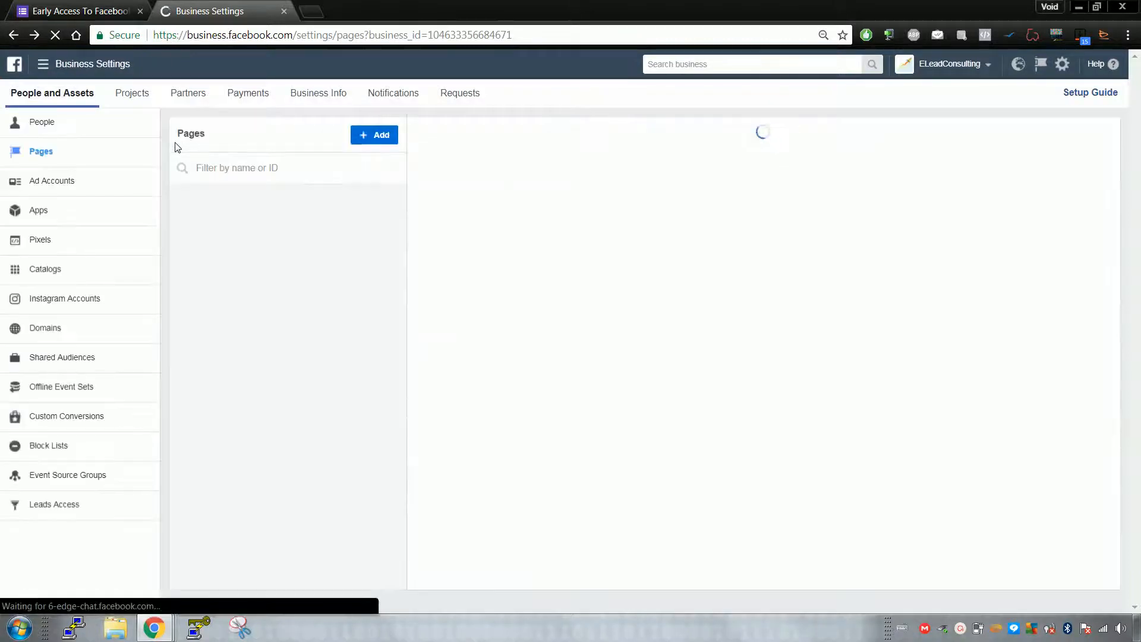
Show the business's ad accounts and view the form for requesting access to an ad account, closing it without a request.
{"action": "left_click", "coordinate": [95, 184]}
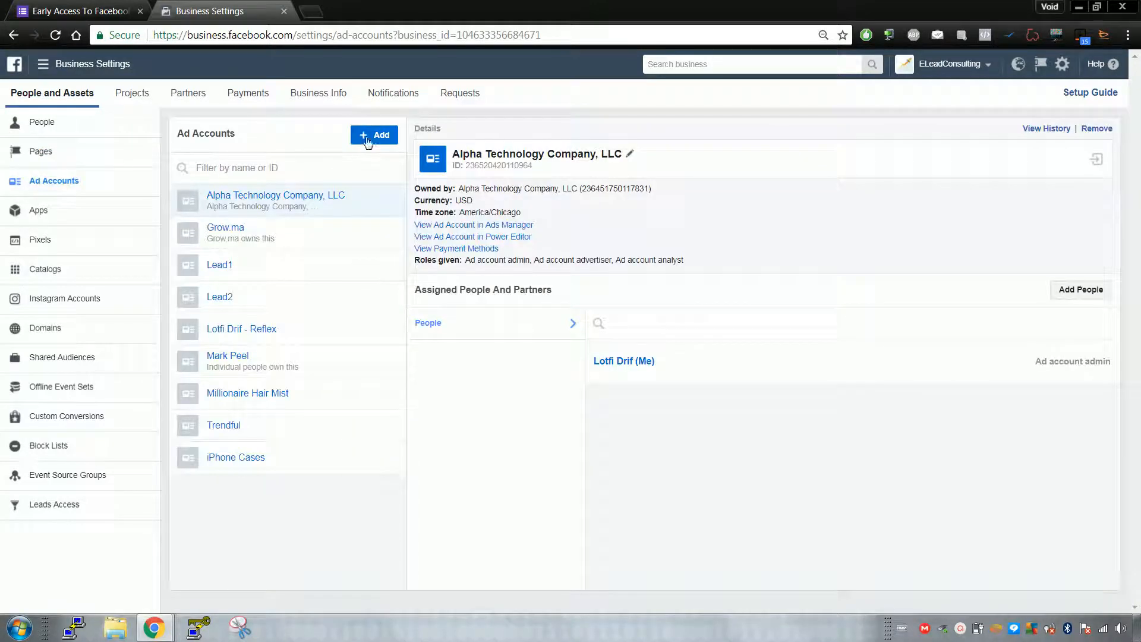
{"action": "left_click", "coordinate": [375, 136]}
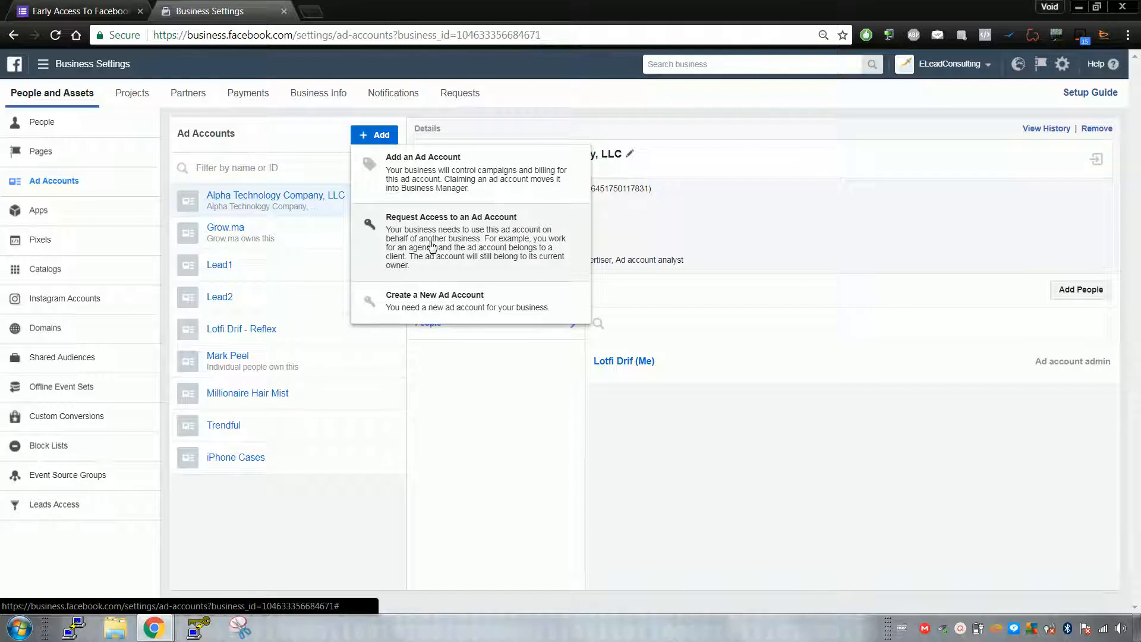
{"action": "left_click", "coordinate": [470, 255]}
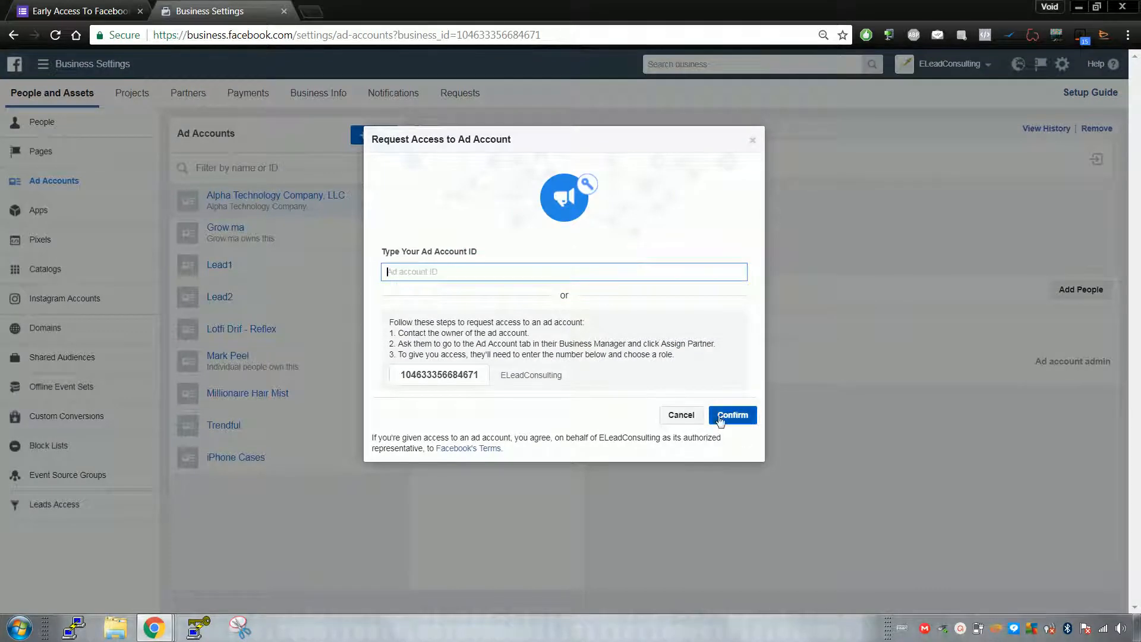
{"action": "left_click", "coordinate": [753, 142]}
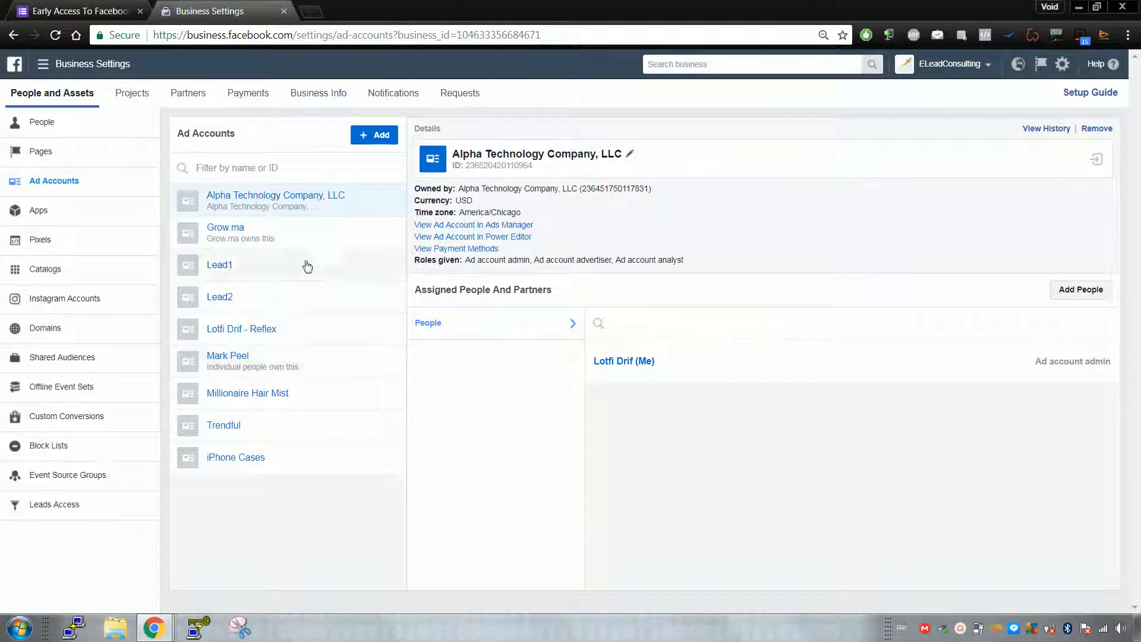
View the form for creating a new ad account and its available currencies, closing it without creating an account.
{"action": "left_click", "coordinate": [374, 134]}
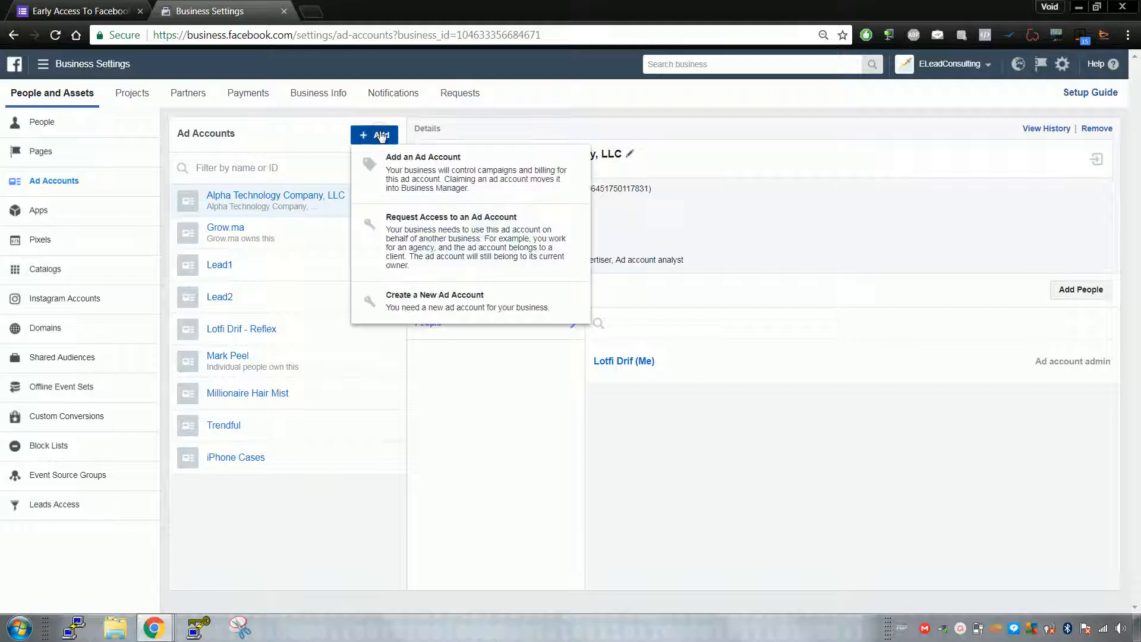
{"action": "left_click", "coordinate": [501, 299]}
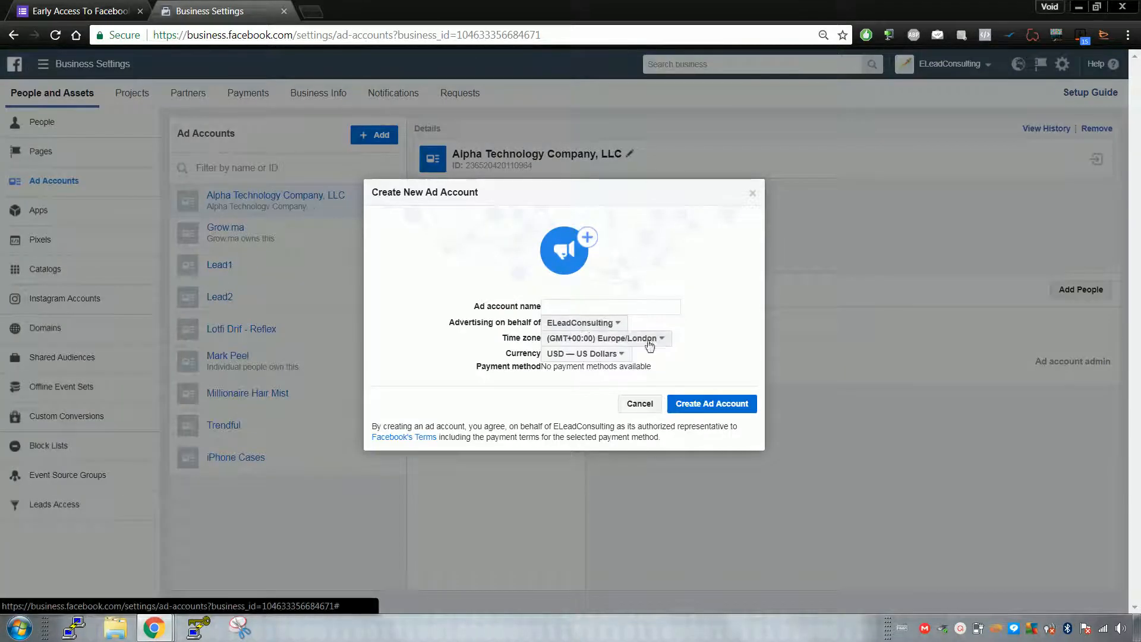
{"action": "left_click", "coordinate": [608, 355]}
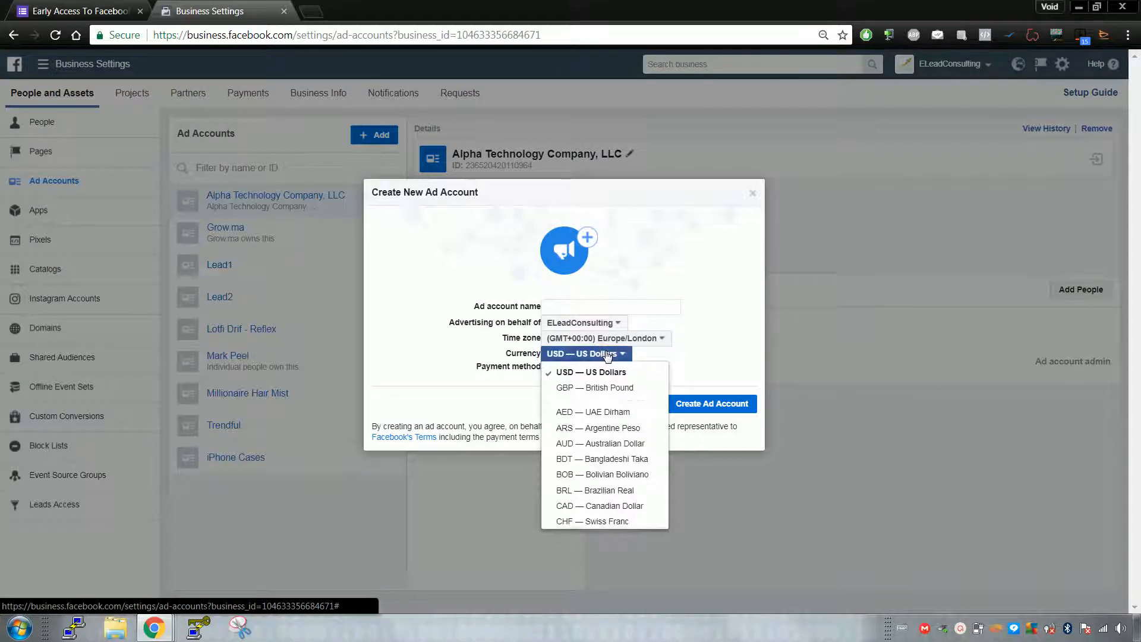
{"action": "left_click", "coordinate": [714, 329]}
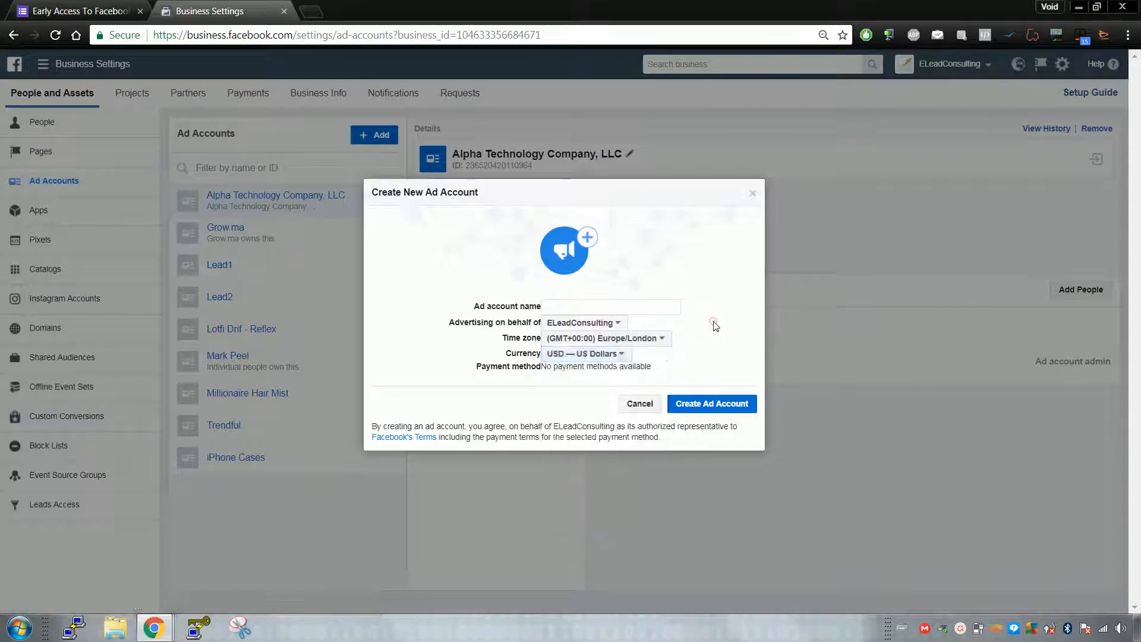
{"action": "left_click", "coordinate": [601, 355]}
{"action": "scroll", "coordinate": [595, 464], "scroll_direction": "down", "scroll_amount": 4}
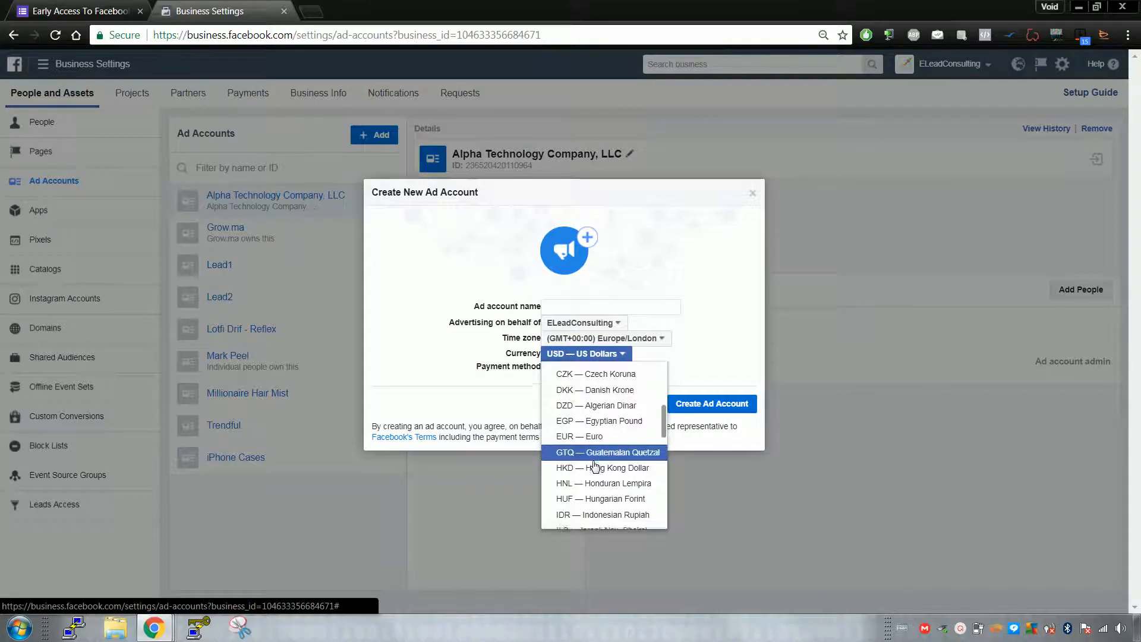
{"action": "scroll", "coordinate": [595, 466], "scroll_direction": "down", "scroll_amount": 2}
{"action": "left_click", "coordinate": [713, 312]}
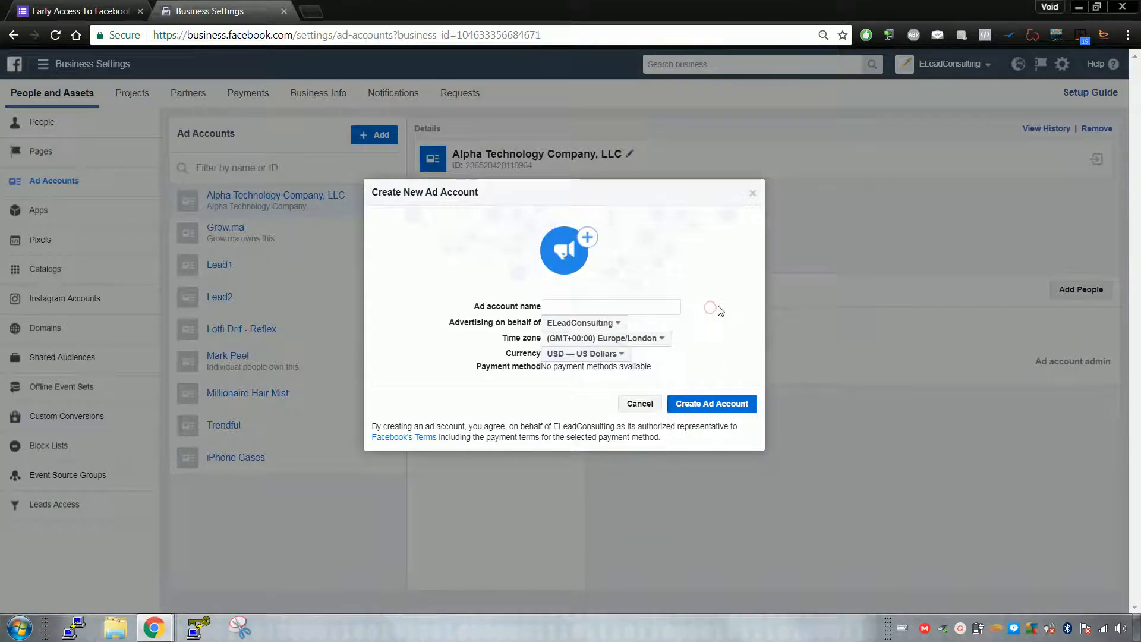
{"action": "left_click", "coordinate": [752, 196]}
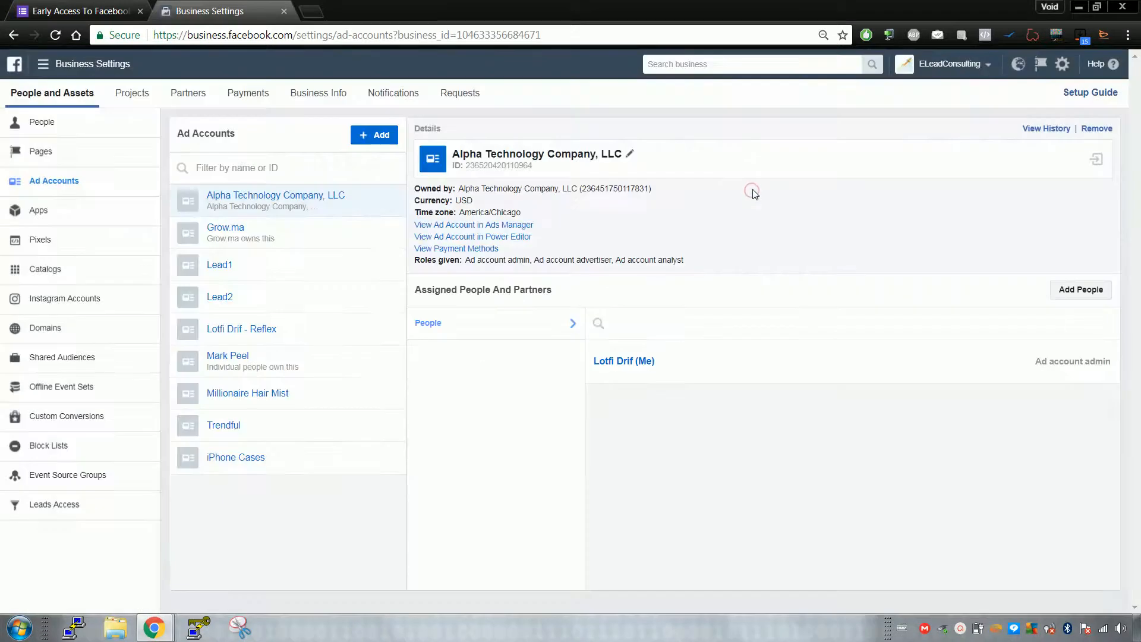
Show the Millionaire Hair Mist ad account and its admin role description, viewing the new ad account form without creating an account.
{"action": "left_click", "coordinate": [286, 387]}
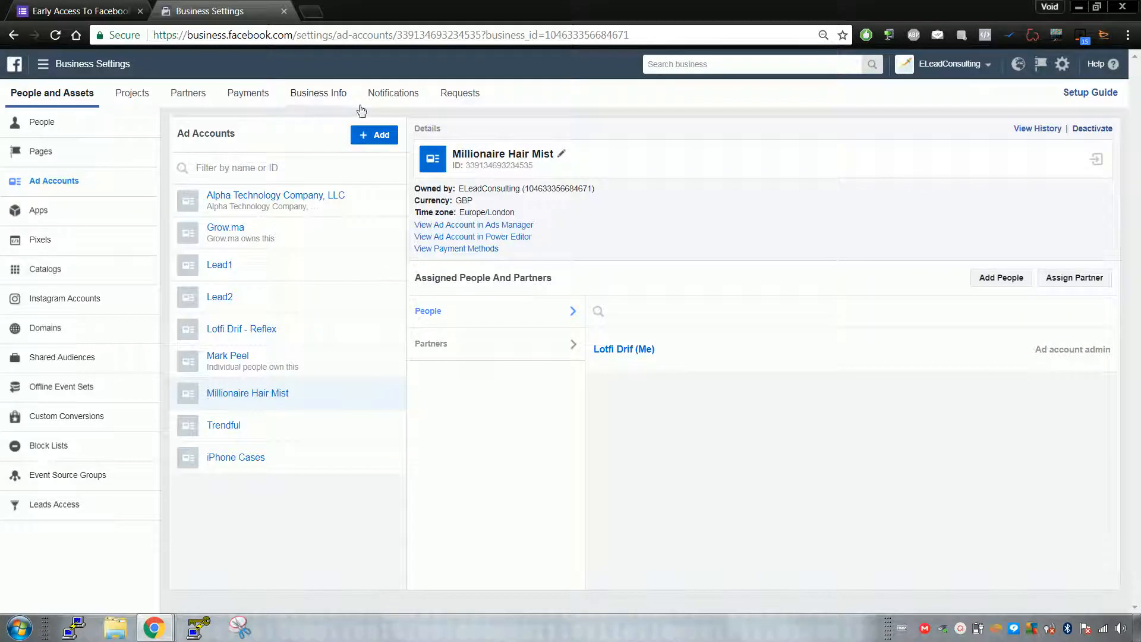
{"action": "left_click", "coordinate": [370, 134]}
{"action": "left_click", "coordinate": [432, 301]}
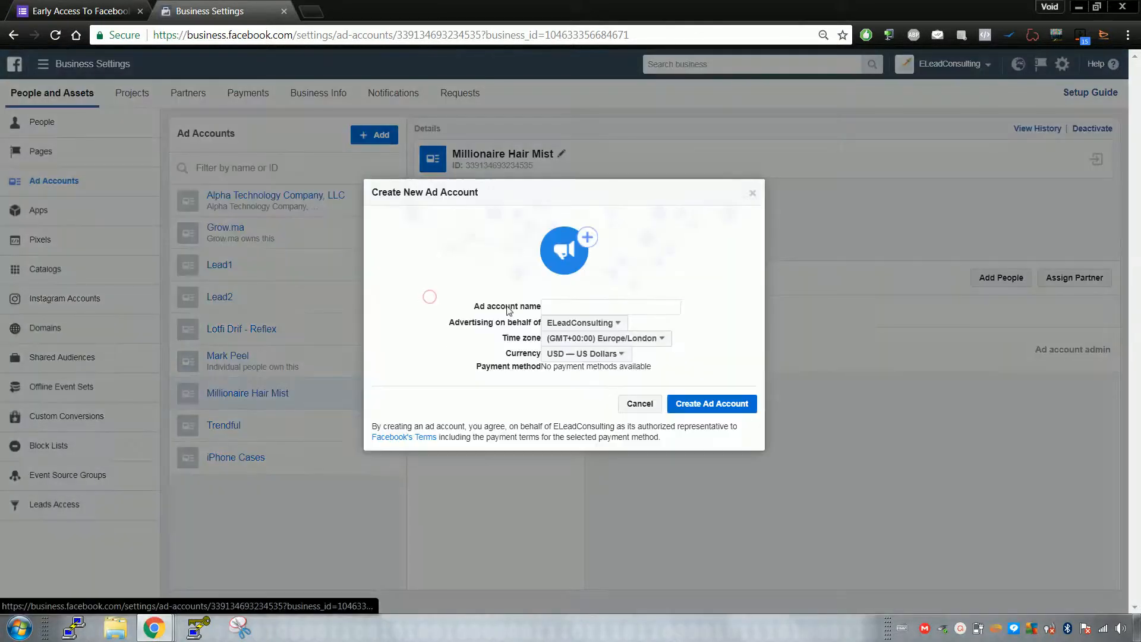
{"action": "left_click", "coordinate": [753, 193]}
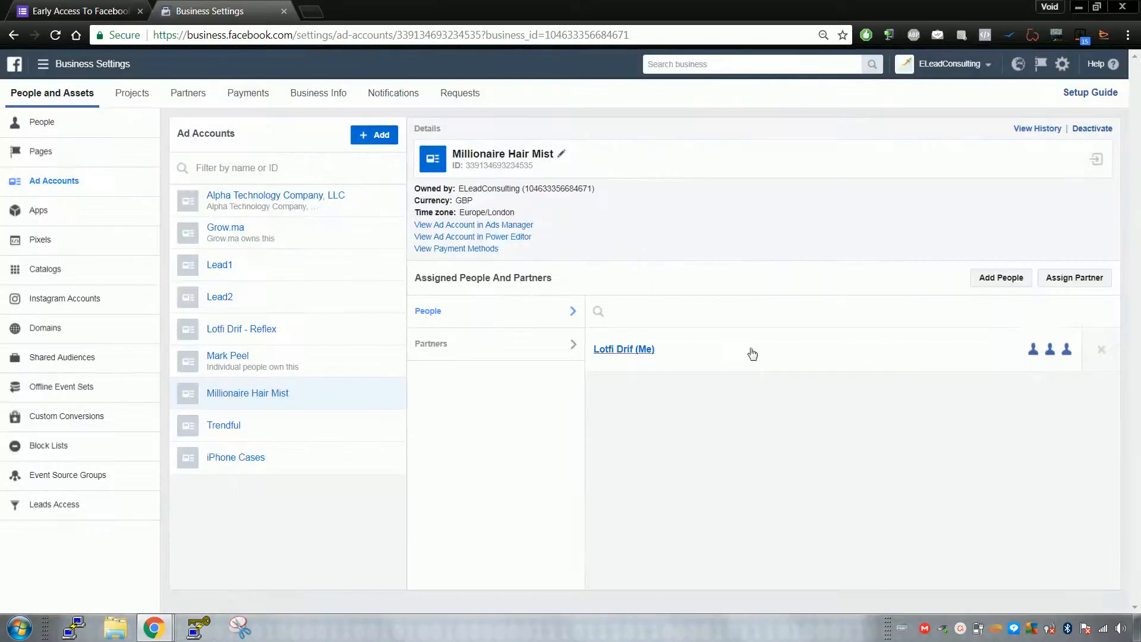
{"action": "mouse_move", "coordinate": [1033, 356]}
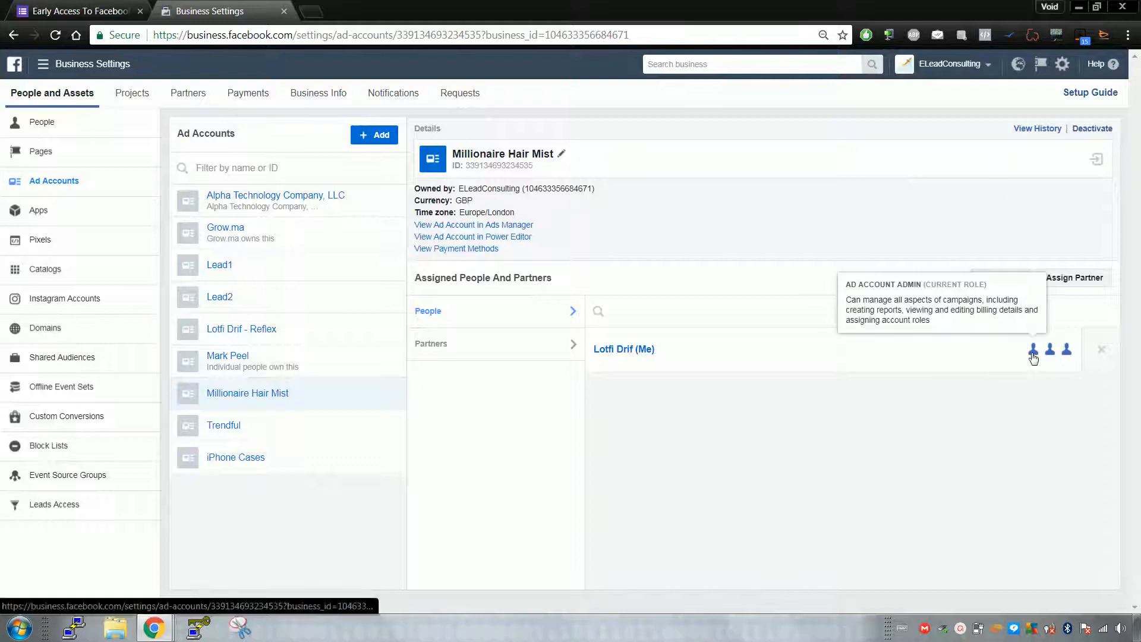
Generate partner share links for the Millionaire Hair Mist ad account with the advertiser, admin and analyst roles, and close the partner form.
{"action": "left_click", "coordinate": [1079, 284]}
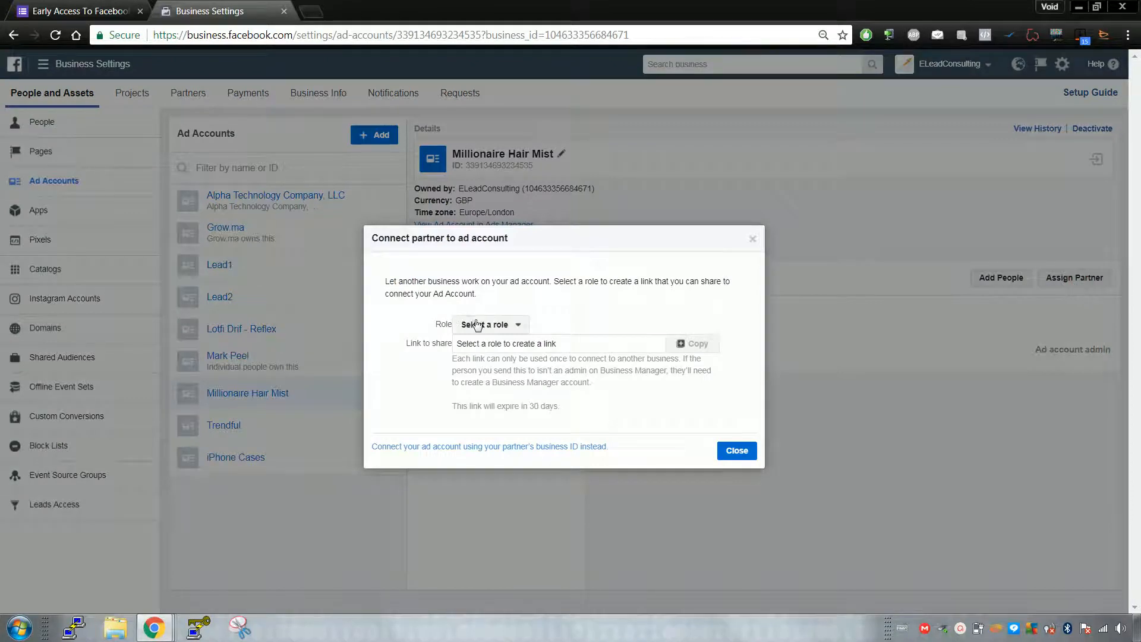
{"action": "left_click", "coordinate": [474, 322]}
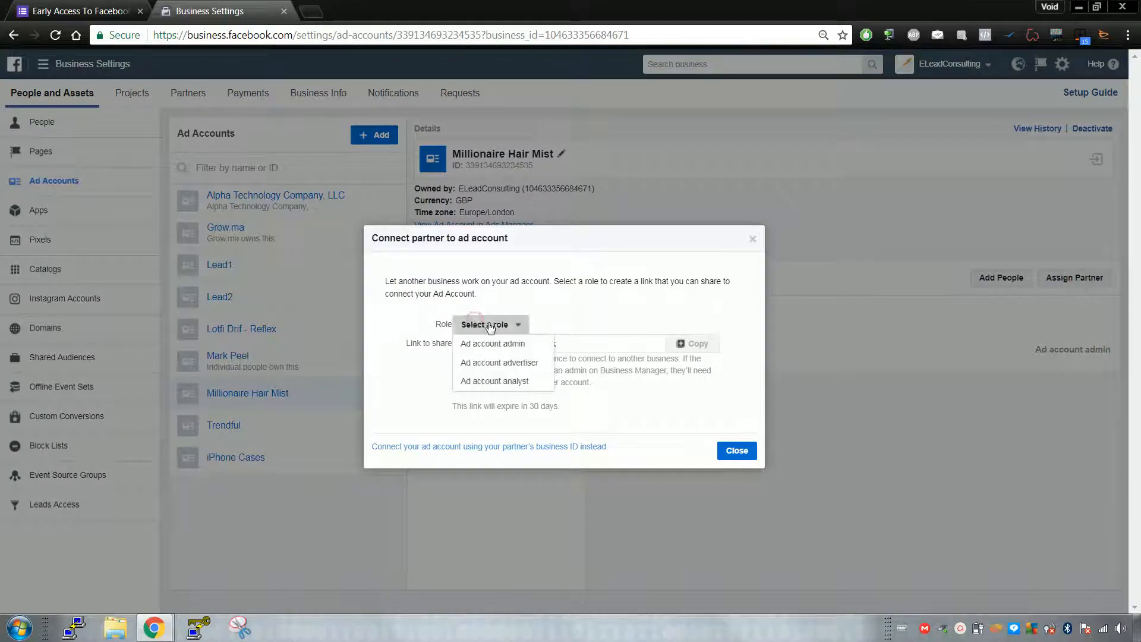
{"action": "left_click", "coordinate": [502, 363]}
{"action": "left_click", "coordinate": [504, 331]}
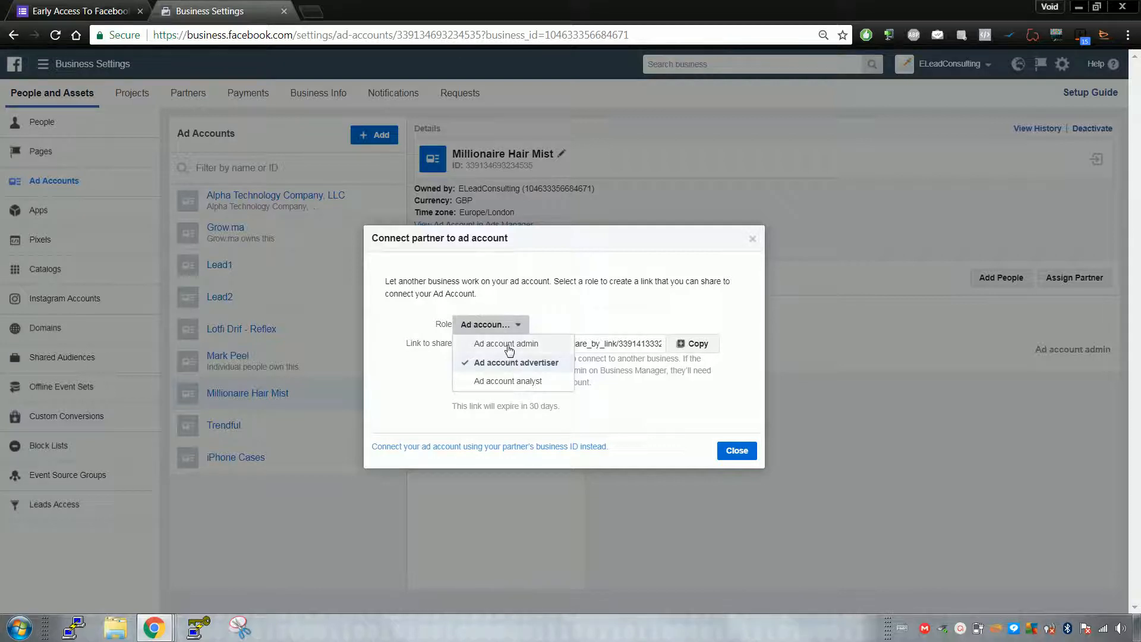
{"action": "left_click", "coordinate": [507, 345]}
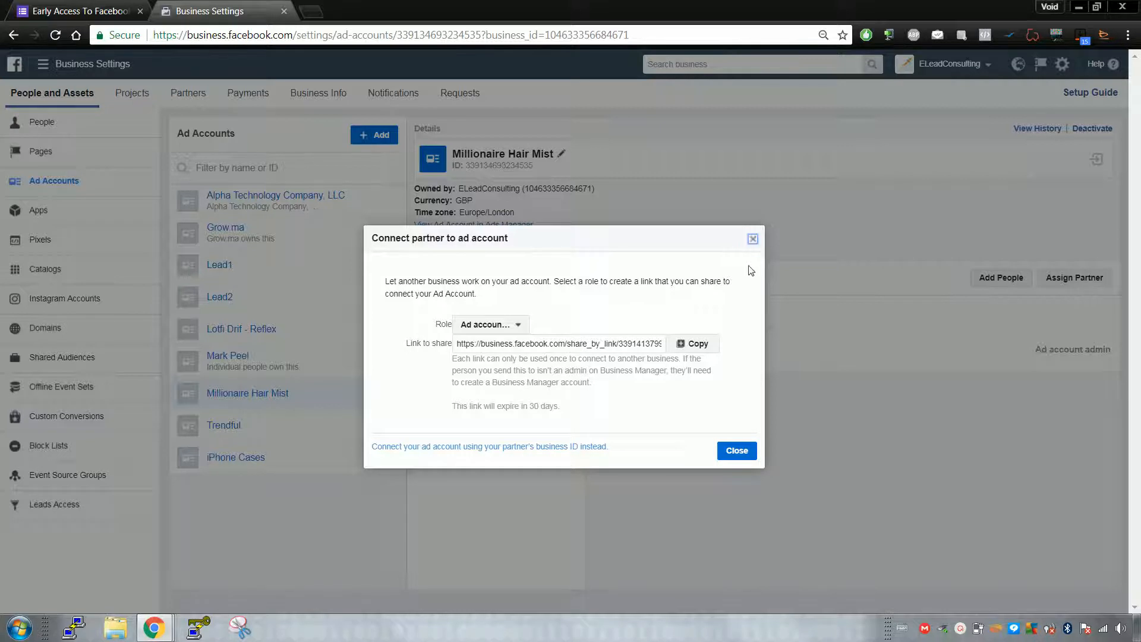
{"action": "left_click", "coordinate": [507, 322]}
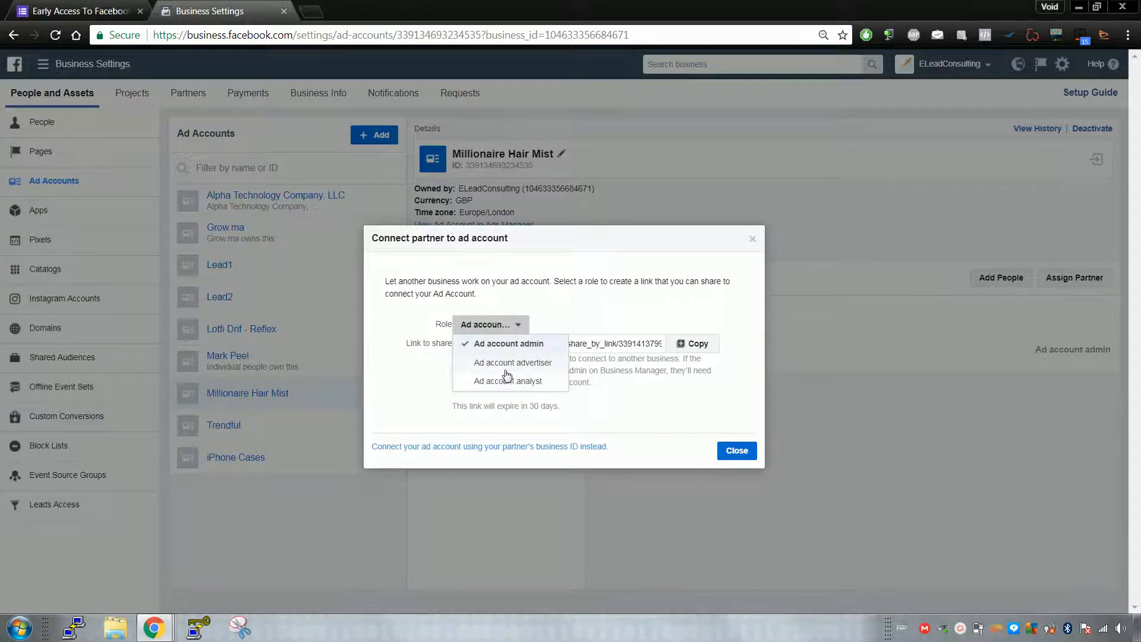
{"action": "left_click", "coordinate": [507, 365]}
{"action": "left_click", "coordinate": [499, 325]}
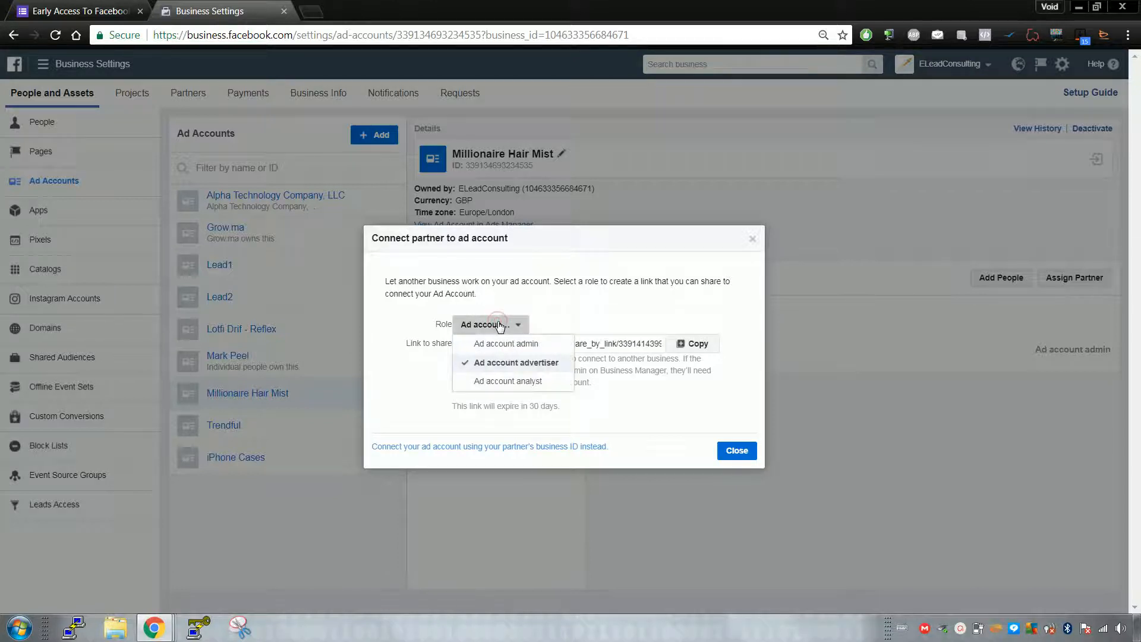
{"action": "left_click", "coordinate": [494, 382]}
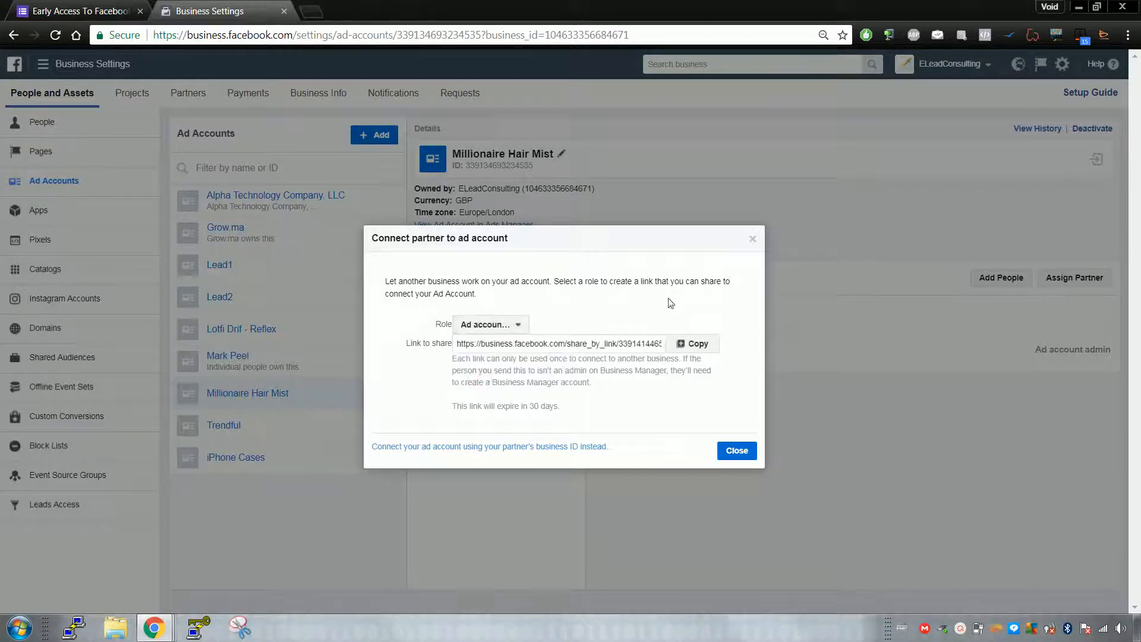
{"action": "left_click", "coordinate": [754, 239]}
View the form for adding people to the Millionaire Hair Mist ad account and its default role options, closing it without changes.
{"action": "left_click", "coordinate": [999, 277]}
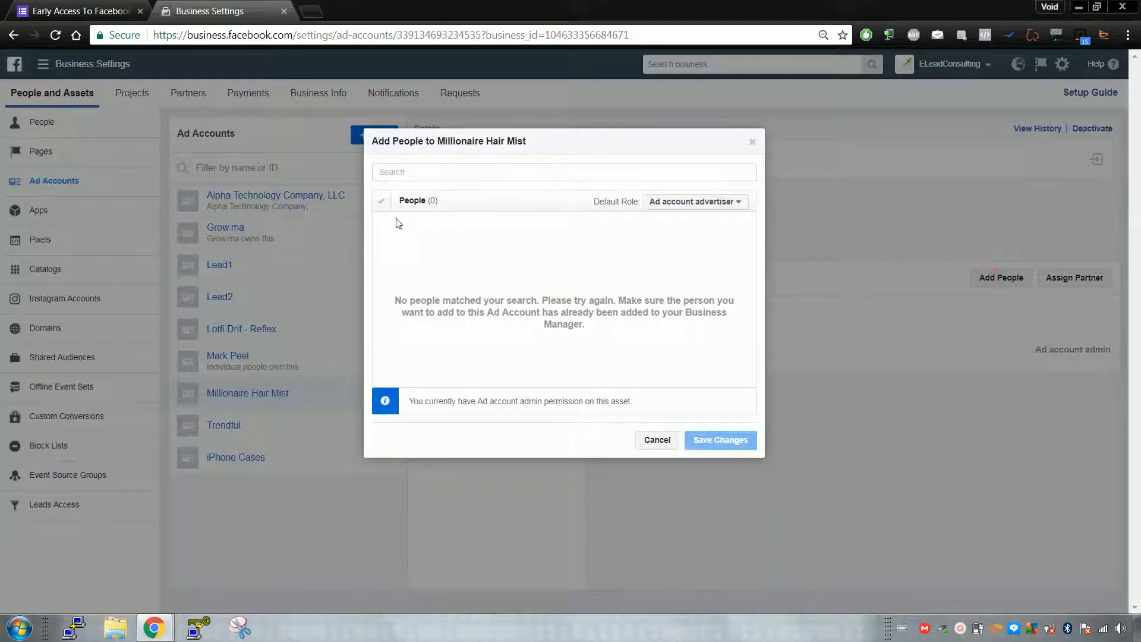
{"action": "left_click", "coordinate": [694, 201]}
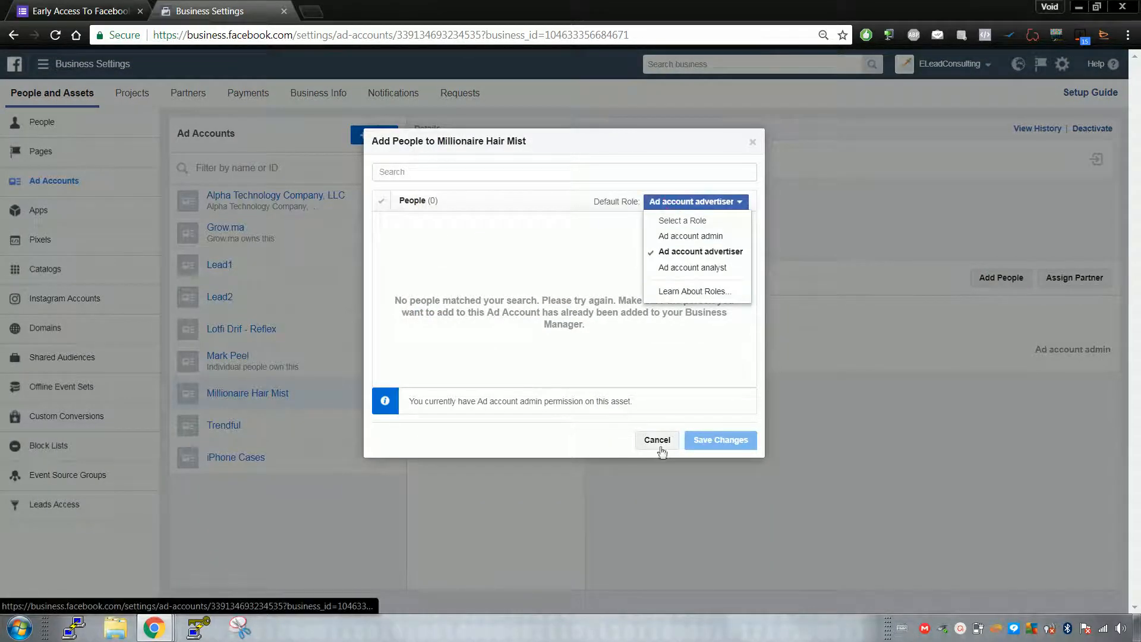
{"action": "left_click", "coordinate": [754, 143]}
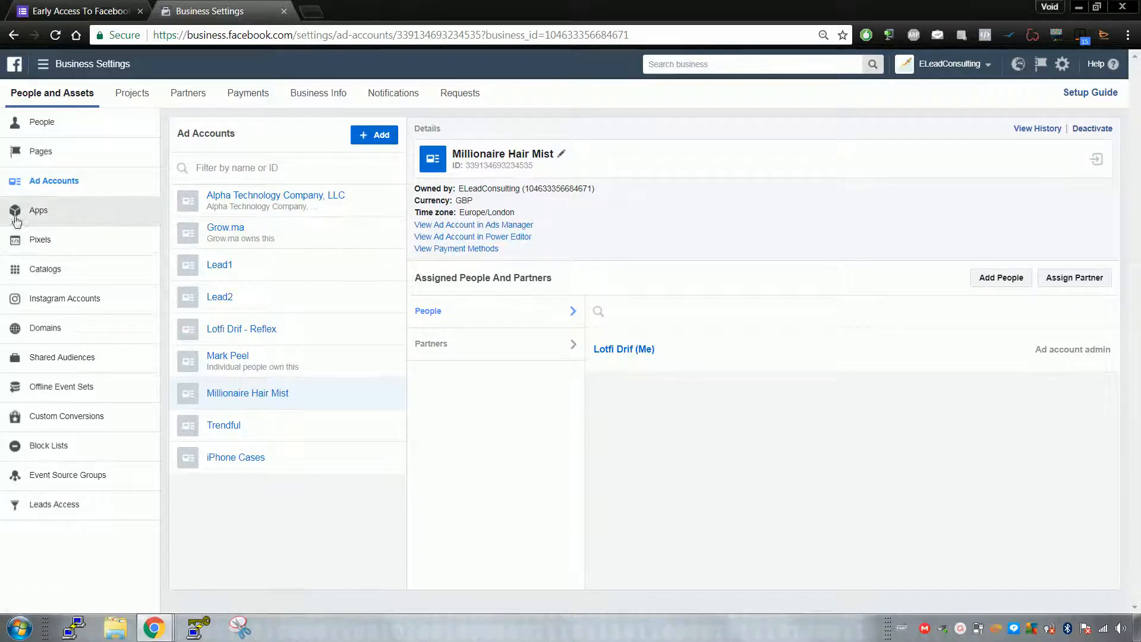
Open the Millionaire Hair Mist ad account in Ads Manager and return to its Business Settings page.
{"action": "left_click", "coordinate": [491, 225]}
{"action": "left_click", "coordinate": [249, 10]}
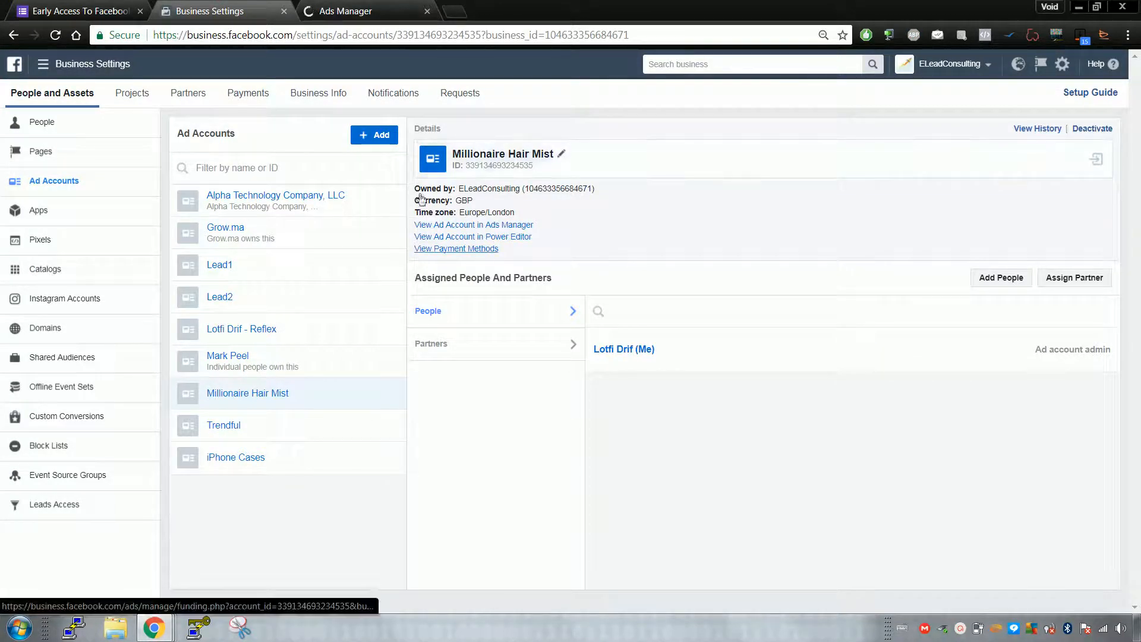
{"action": "left_click", "coordinate": [369, 12]}
{"action": "left_click", "coordinate": [255, 11]}
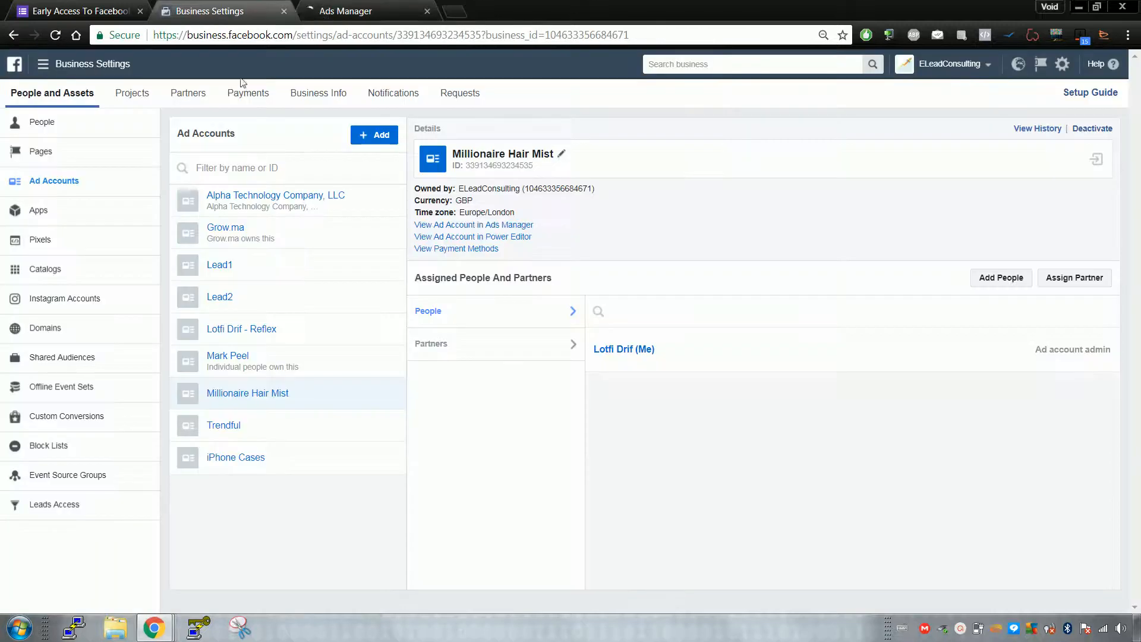
View the Facebook pixel creation form without creating a pixel, and show the details of the iPhone Cases and Lead1 pixels.
{"action": "left_click", "coordinate": [31, 247]}
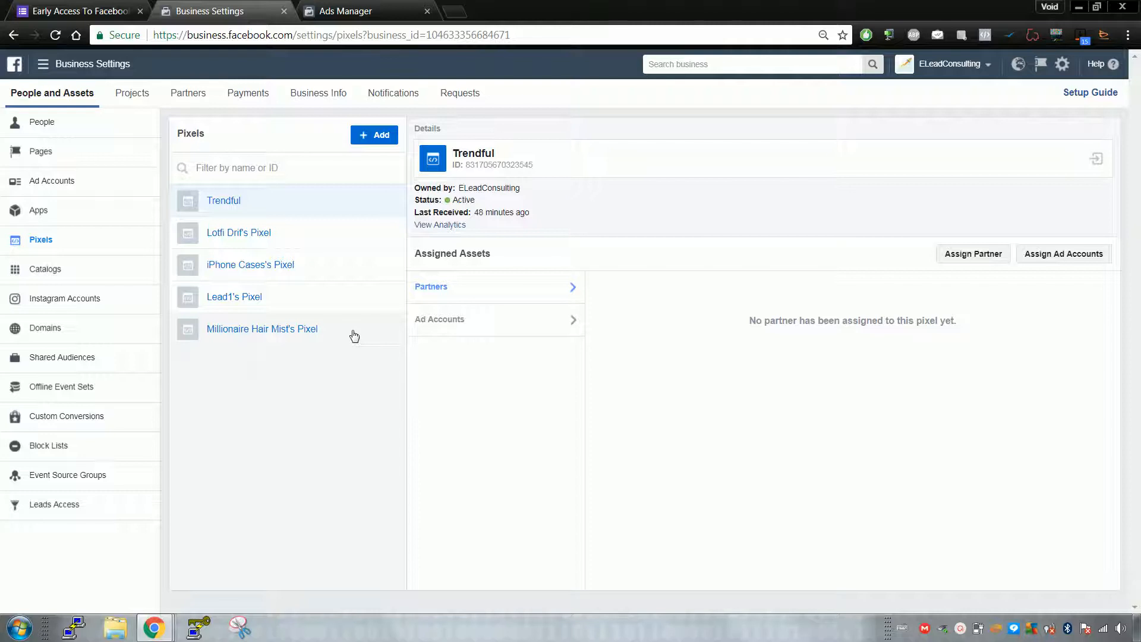
{"action": "left_click", "coordinate": [374, 136]}
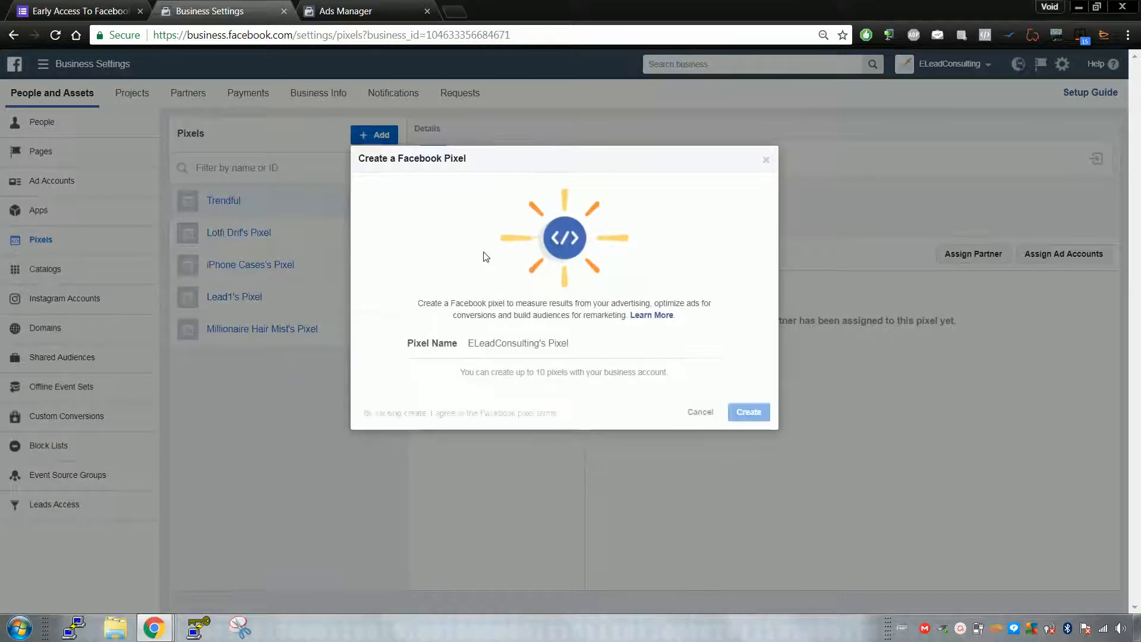
{"action": "triple_click", "coordinate": [494, 343]}
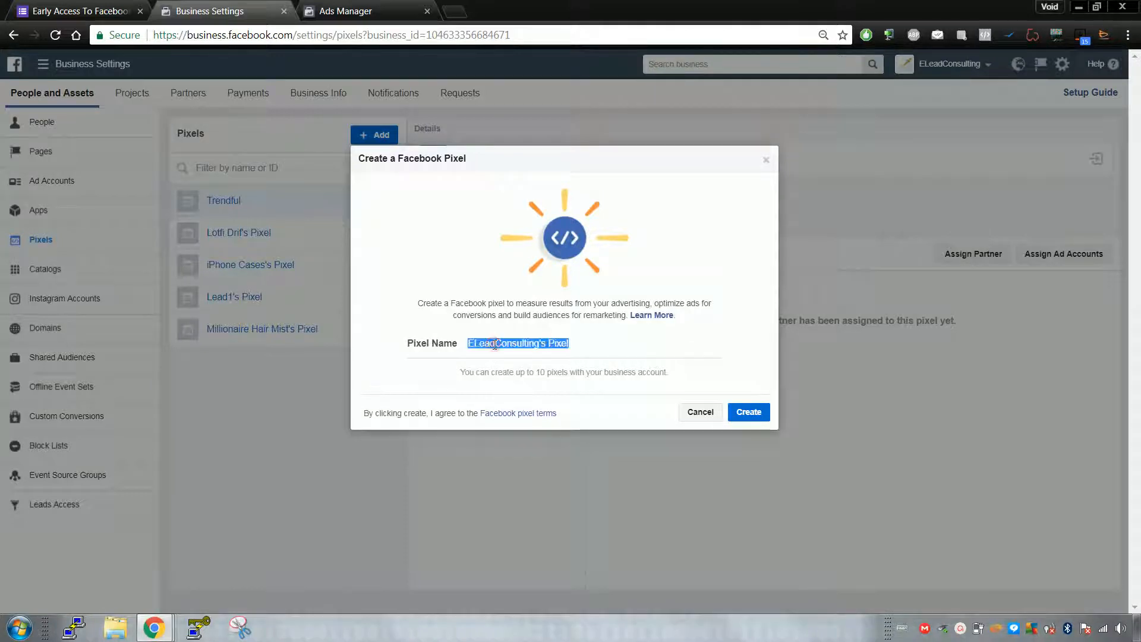
{"action": "left_click", "coordinate": [706, 421]}
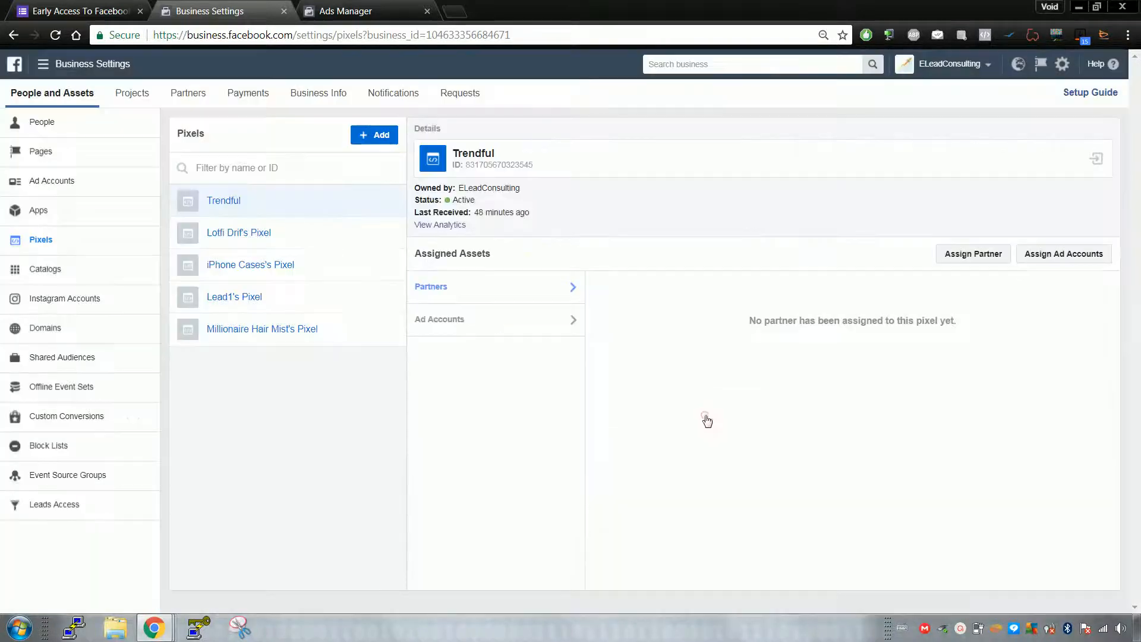
{"action": "left_click", "coordinate": [346, 274]}
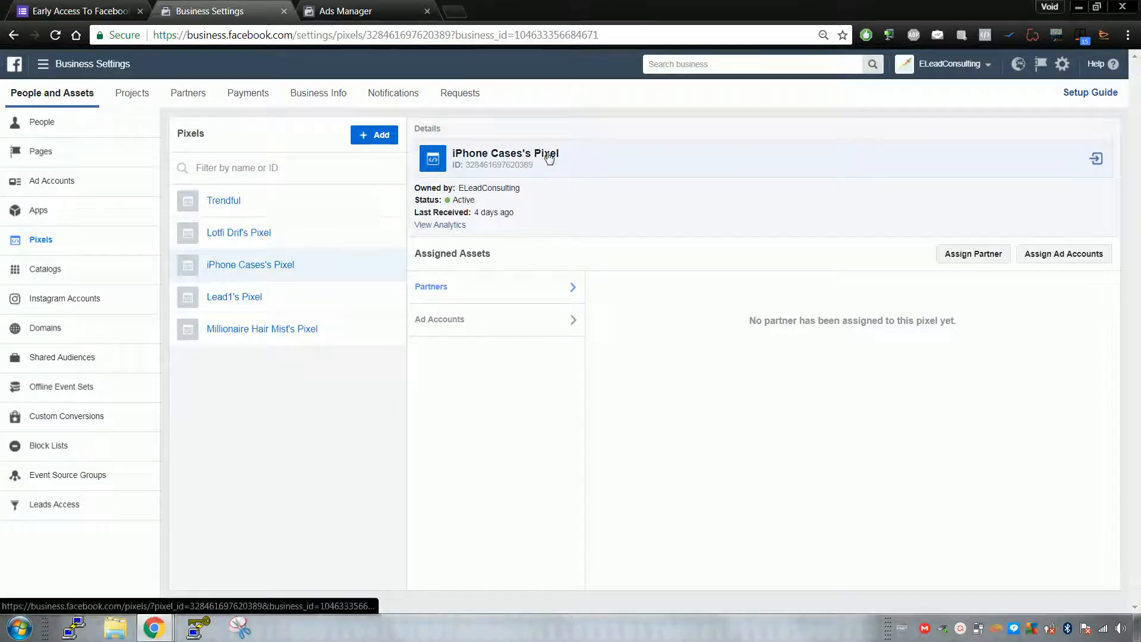
{"action": "left_click", "coordinate": [297, 296]}
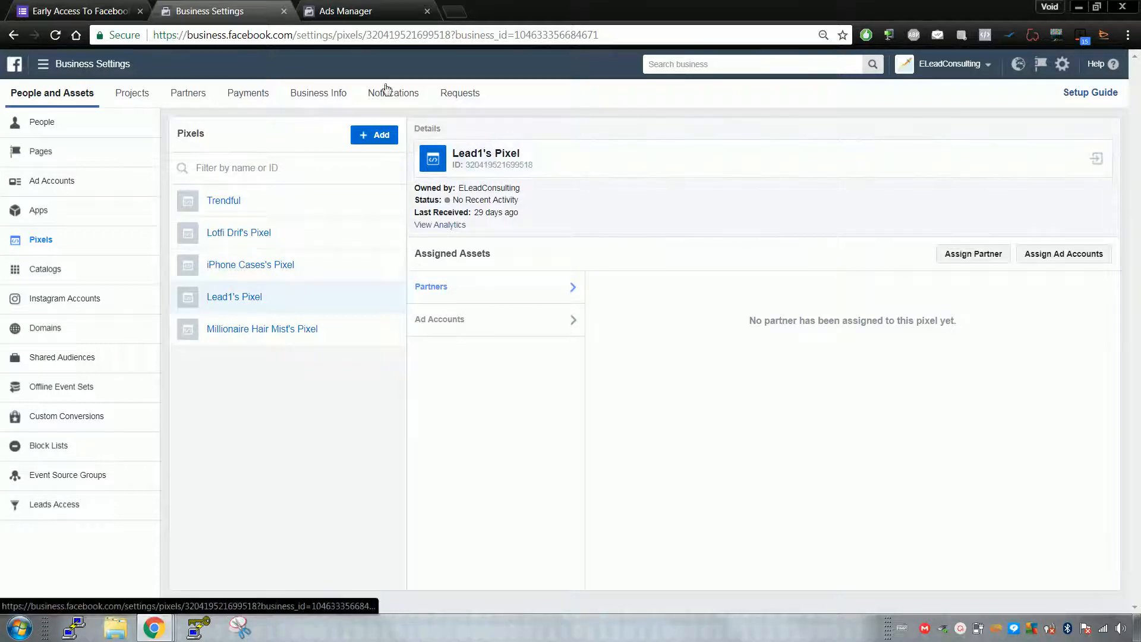
Show all tools in the Millionaire Hair Mist account's Ads Manager and open its Facebook Pixels page in Events Manager.
{"action": "left_click", "coordinate": [375, 10]}
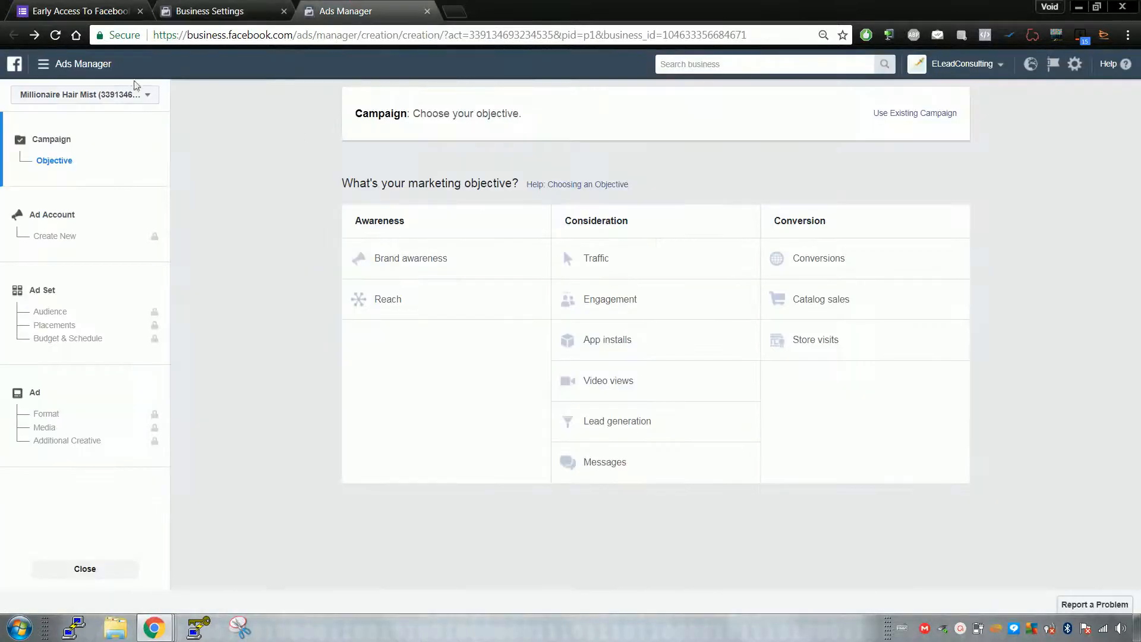
{"action": "left_click", "coordinate": [68, 64]}
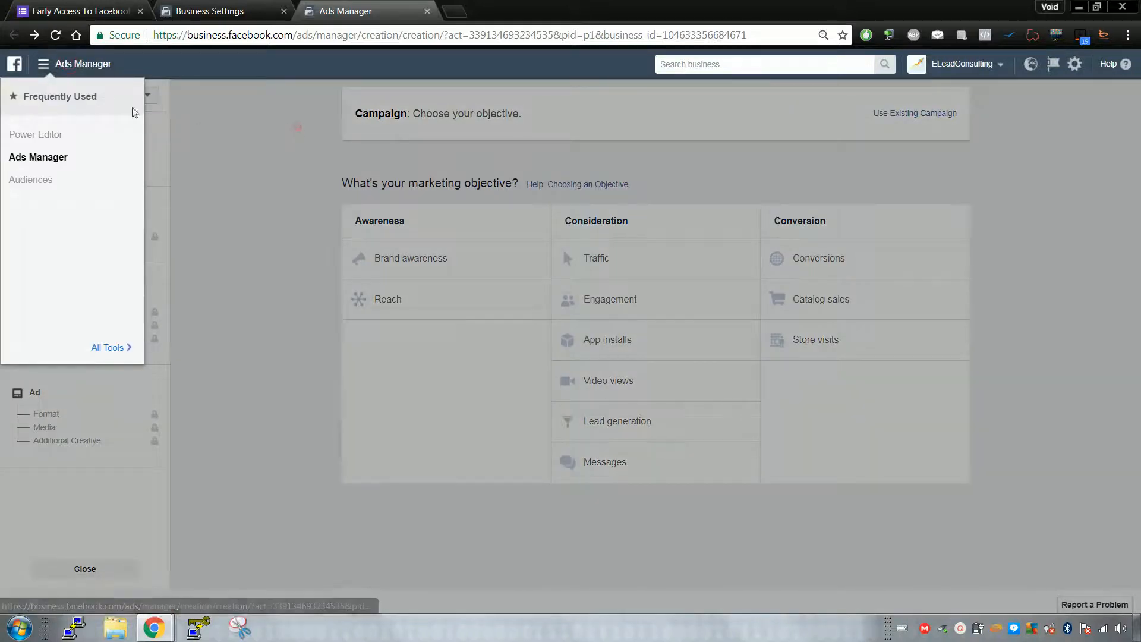
{"action": "left_click", "coordinate": [210, 11]}
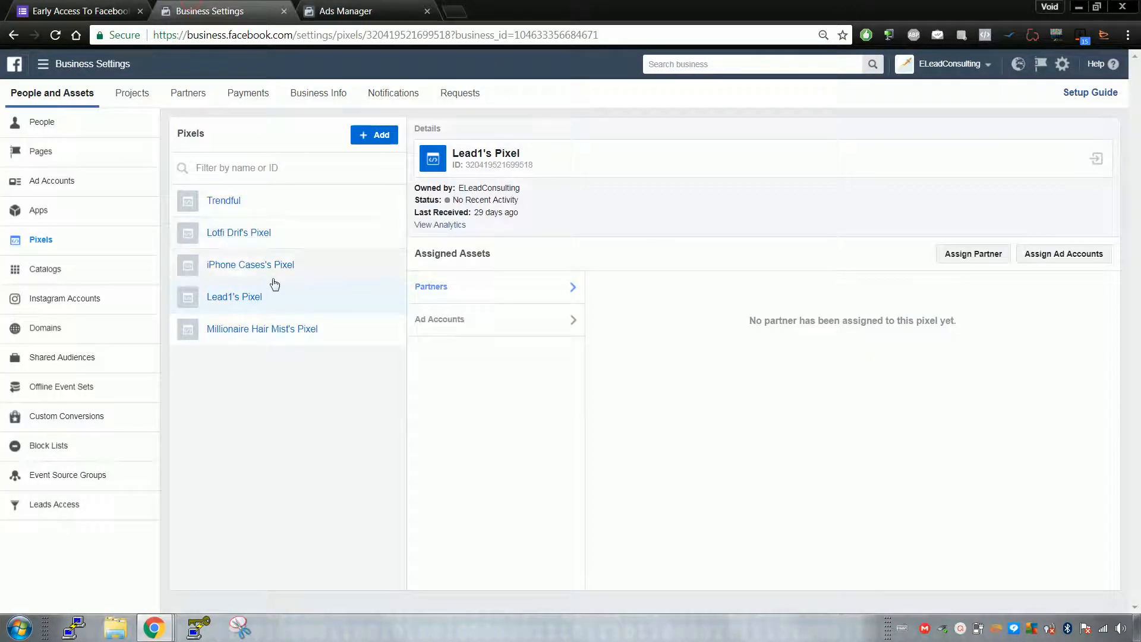
{"action": "left_click", "coordinate": [342, 11]}
{"action": "left_click", "coordinate": [210, 11]}
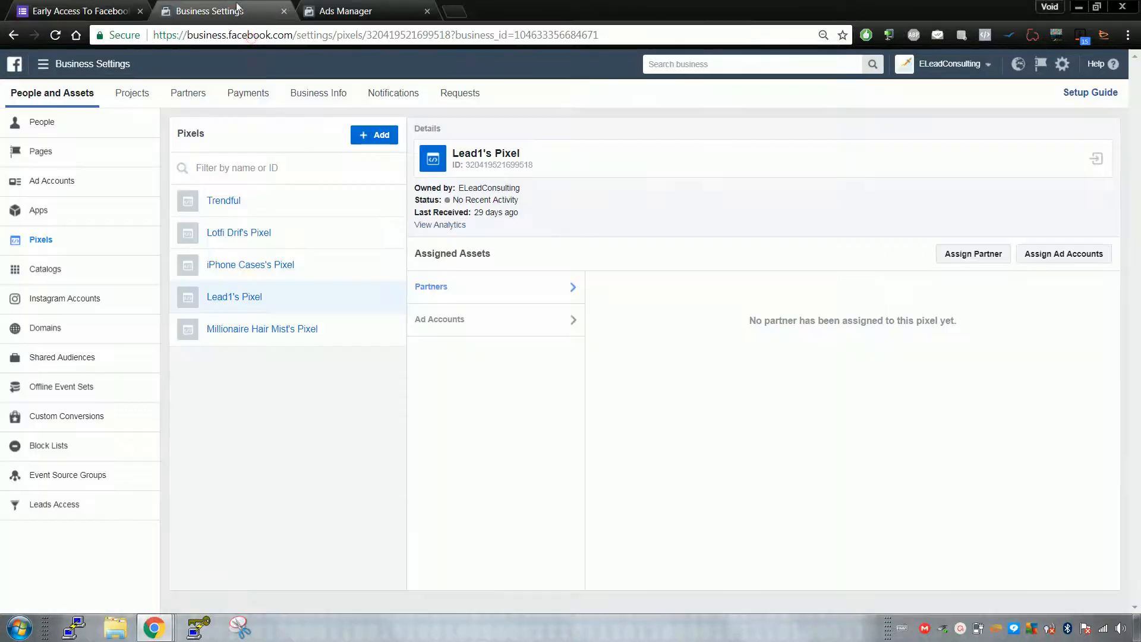
{"action": "left_click", "coordinate": [56, 181]}
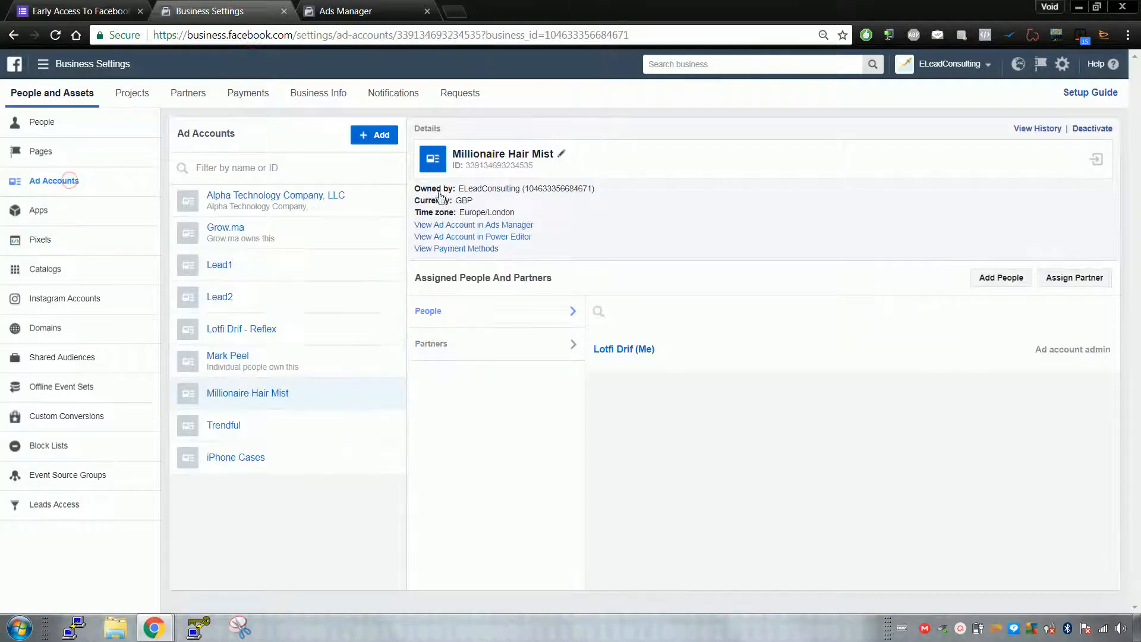
{"action": "left_click", "coordinate": [344, 12]}
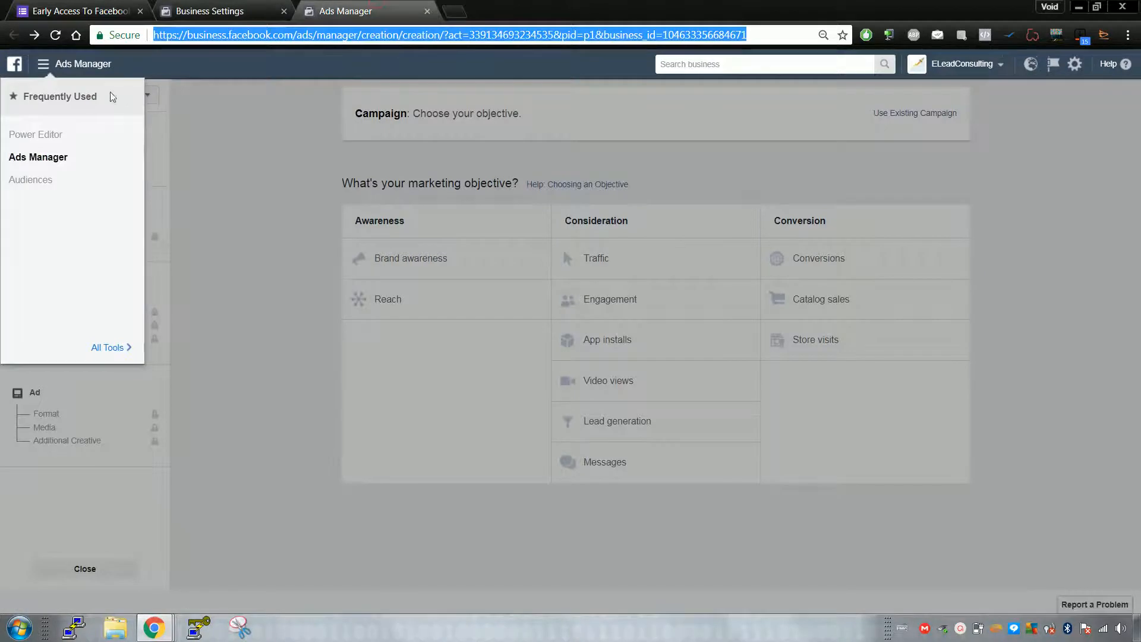
{"action": "left_click", "coordinate": [89, 348]}
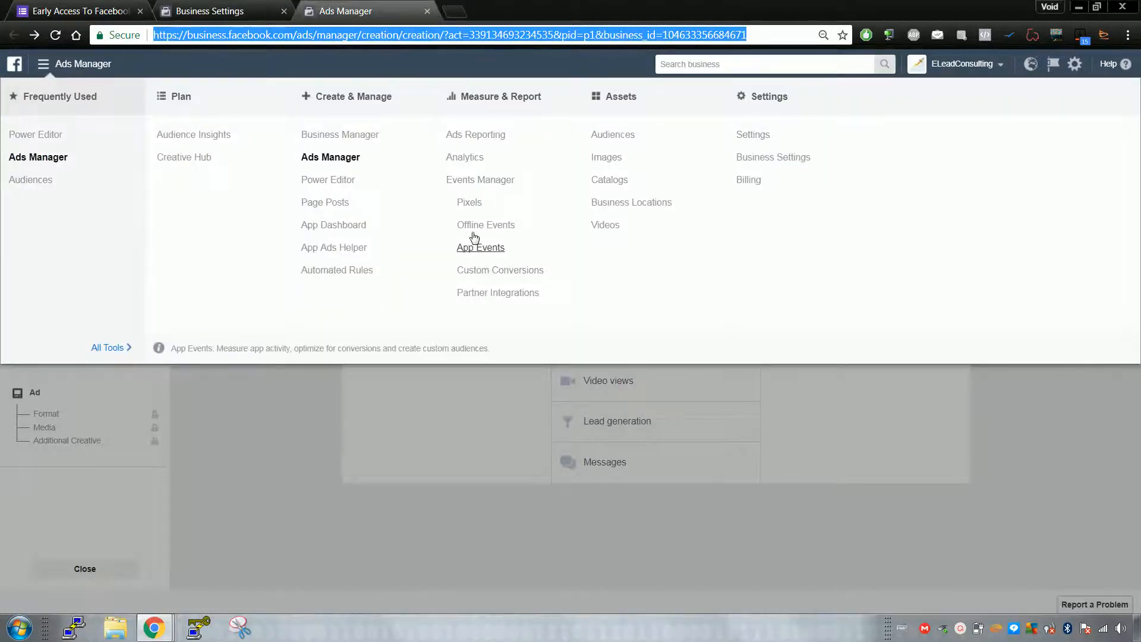
{"action": "left_click", "coordinate": [470, 203]}
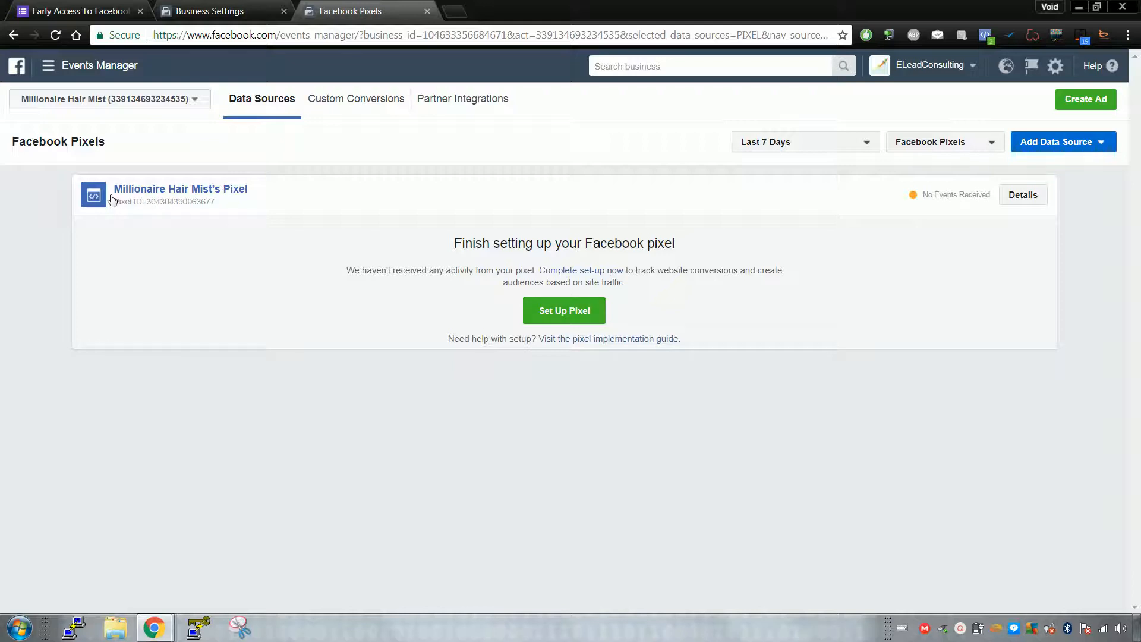
Open the details of Millionaire Hair Mist's pixel and highlight its pixel ID, checking back briefly on the Business Settings page.
{"action": "left_click", "coordinate": [169, 191]}
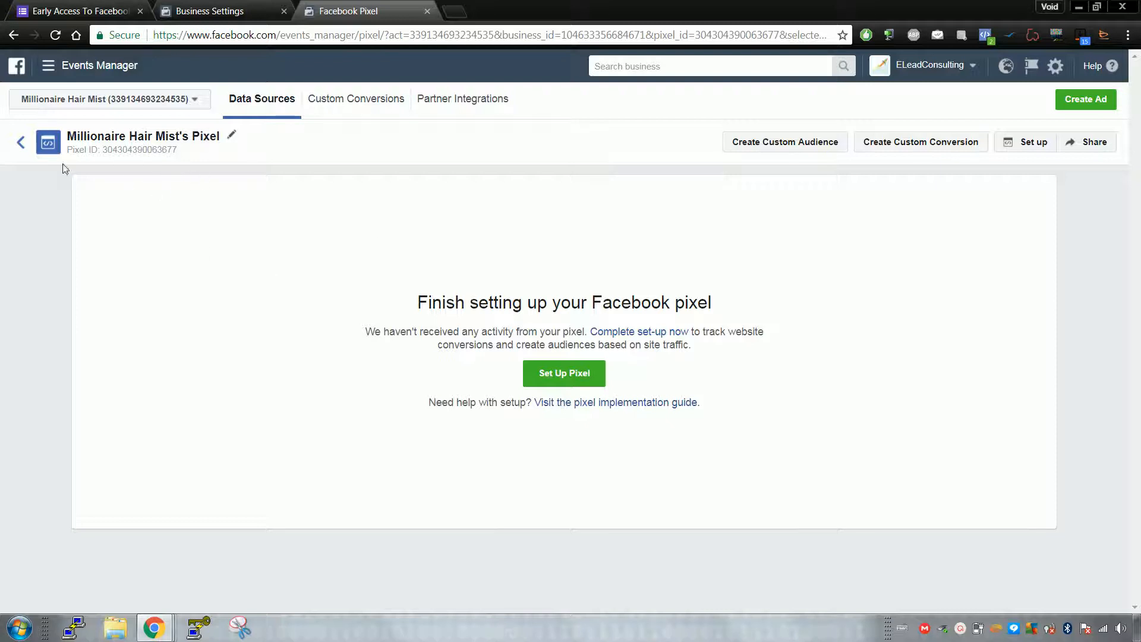
{"action": "double_click", "coordinate": [128, 156]}
{"action": "triple_click", "coordinate": [128, 147]}
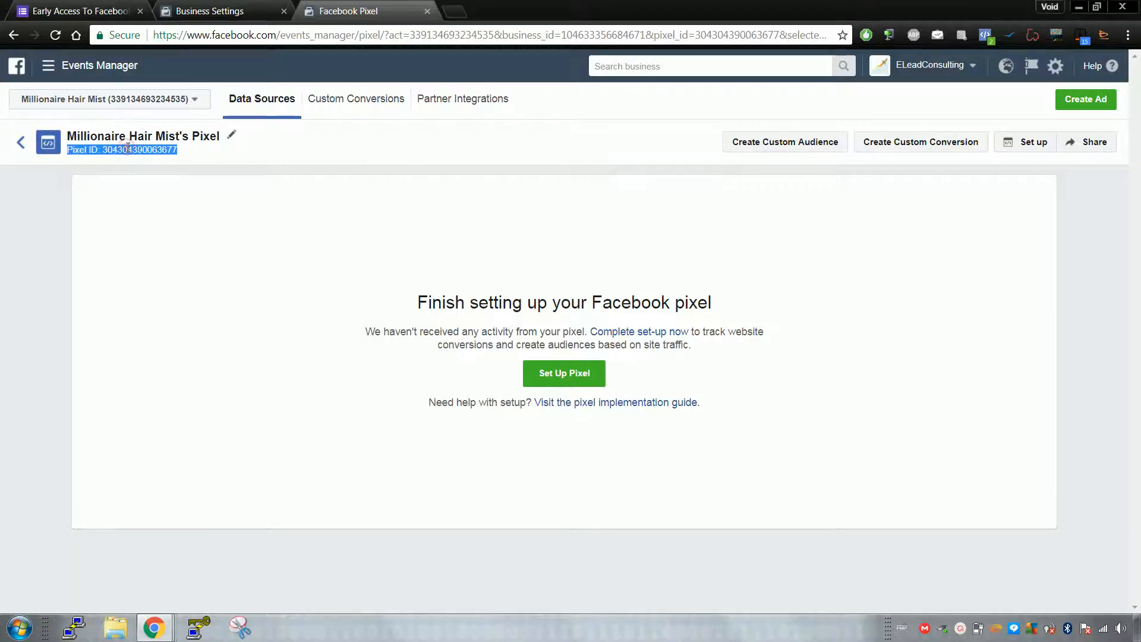
{"action": "left_click", "coordinate": [128, 149]}
{"action": "double_click", "coordinate": [135, 152]}
{"action": "left_click_drag", "start_coordinate": [179, 151], "coordinate": [100, 163]}
{"action": "left_click", "coordinate": [231, 134]}
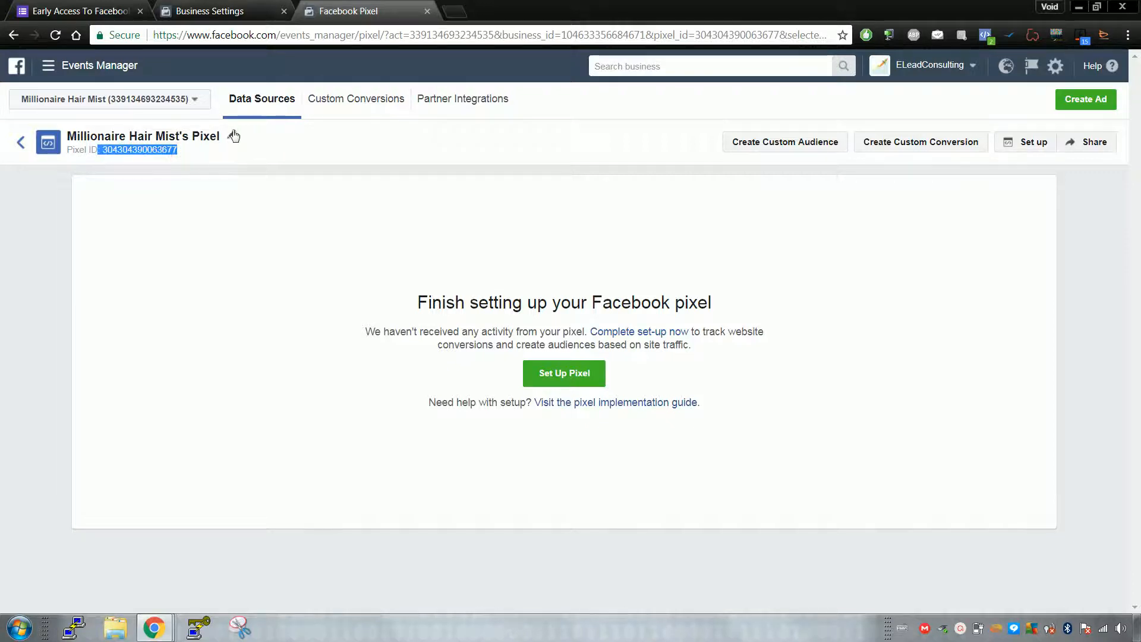
{"action": "left_click", "coordinate": [198, 179]}
{"action": "left_click", "coordinate": [211, 7]}
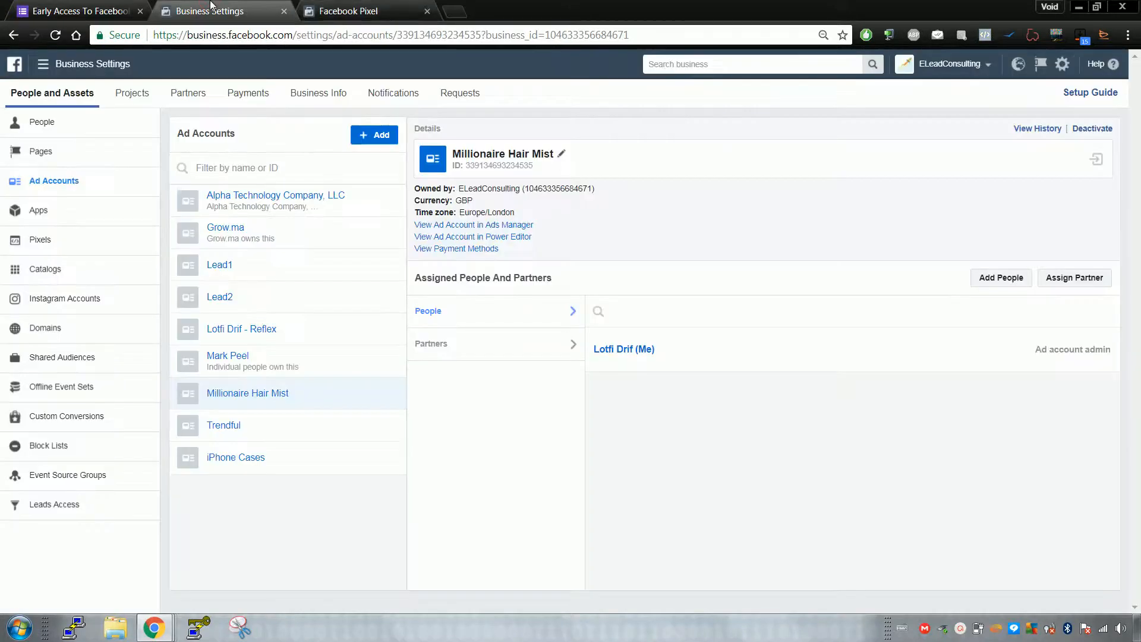
{"action": "left_click", "coordinate": [357, 11]}
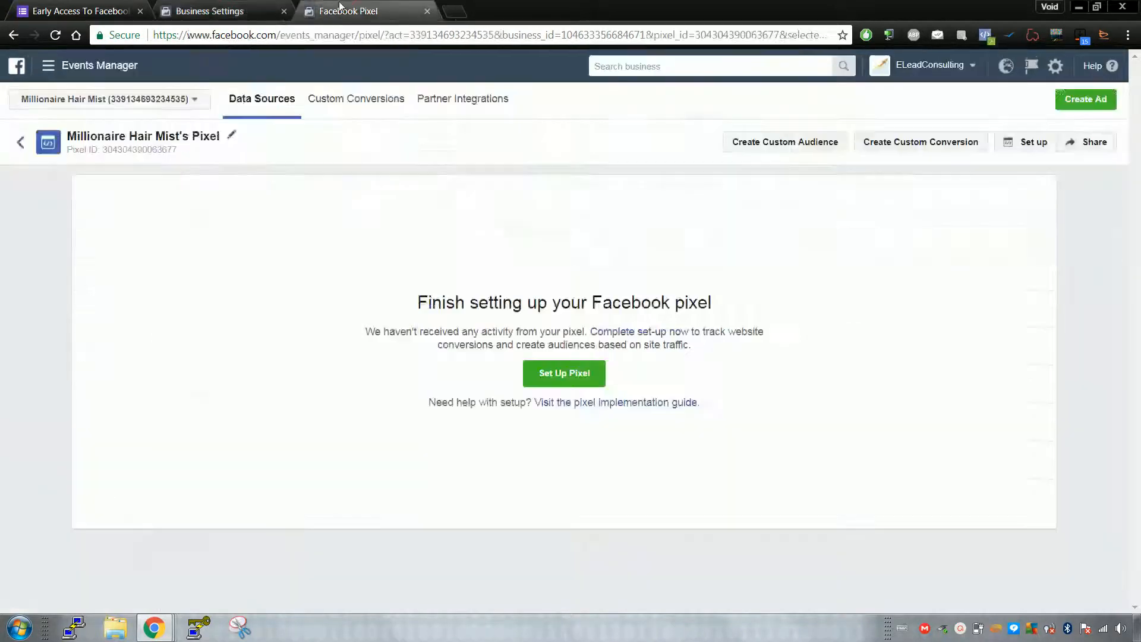
Check back on the Business Settings page and switch Events Manager to the Trendful ad account's Facebook Pixels page.
{"action": "left_click", "coordinate": [253, 5]}
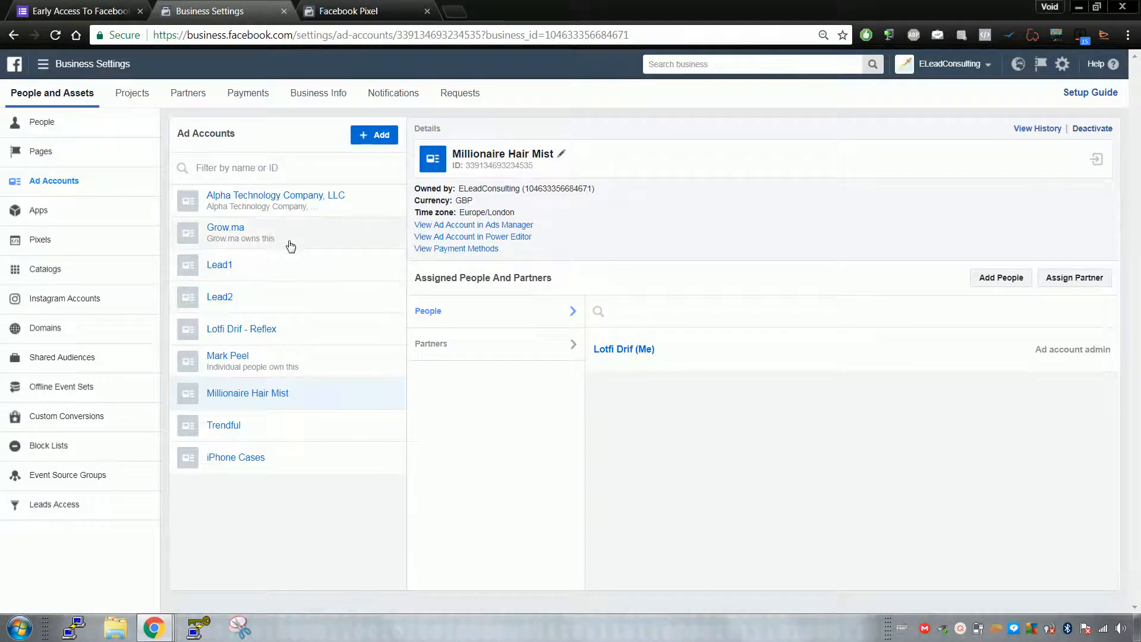
{"action": "left_click", "coordinate": [352, 8]}
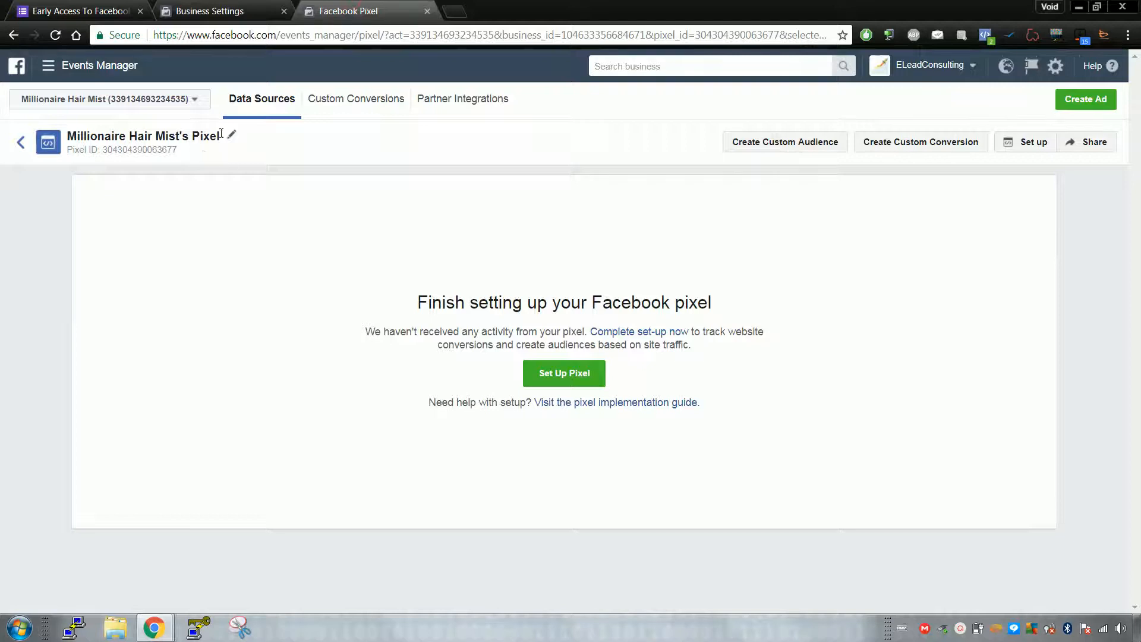
{"action": "left_click", "coordinate": [190, 99]}
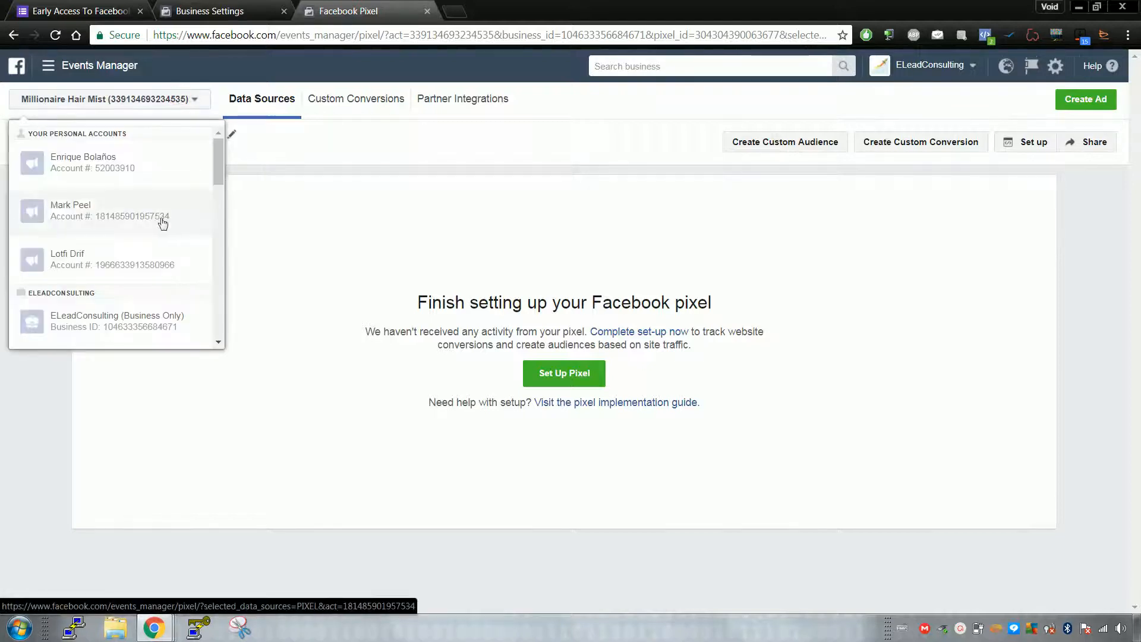
{"action": "scroll", "coordinate": [113, 185], "scroll_direction": "down", "scroll_amount": 1}
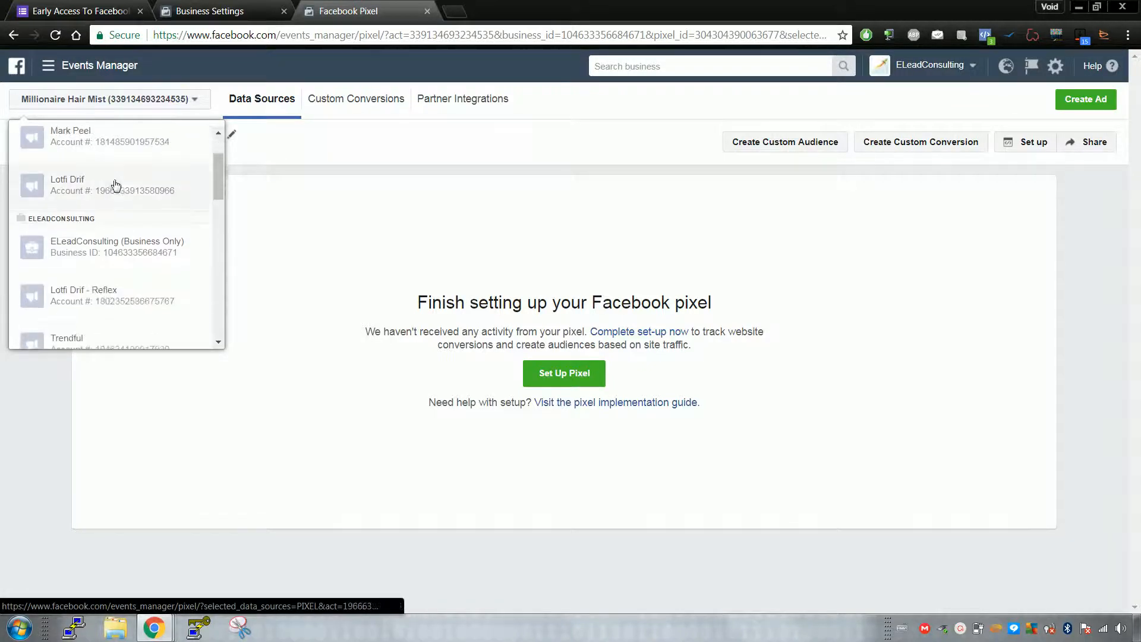
{"action": "scroll", "coordinate": [134, 184], "scroll_direction": "down", "scroll_amount": 1}
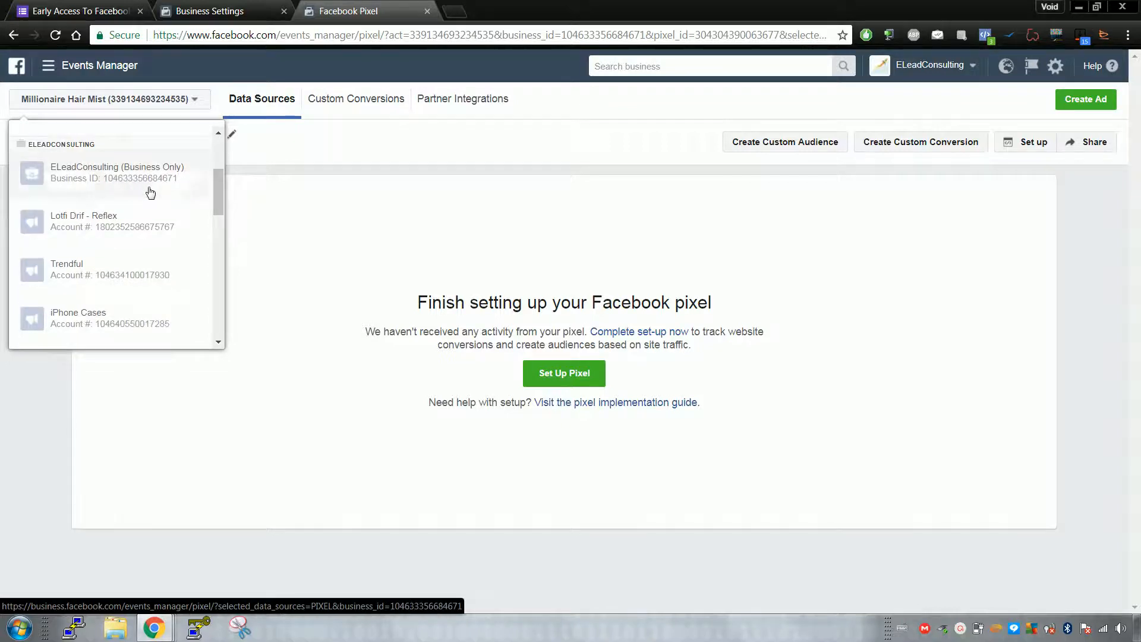
{"action": "scroll", "coordinate": [150, 192], "scroll_direction": "down", "scroll_amount": 1}
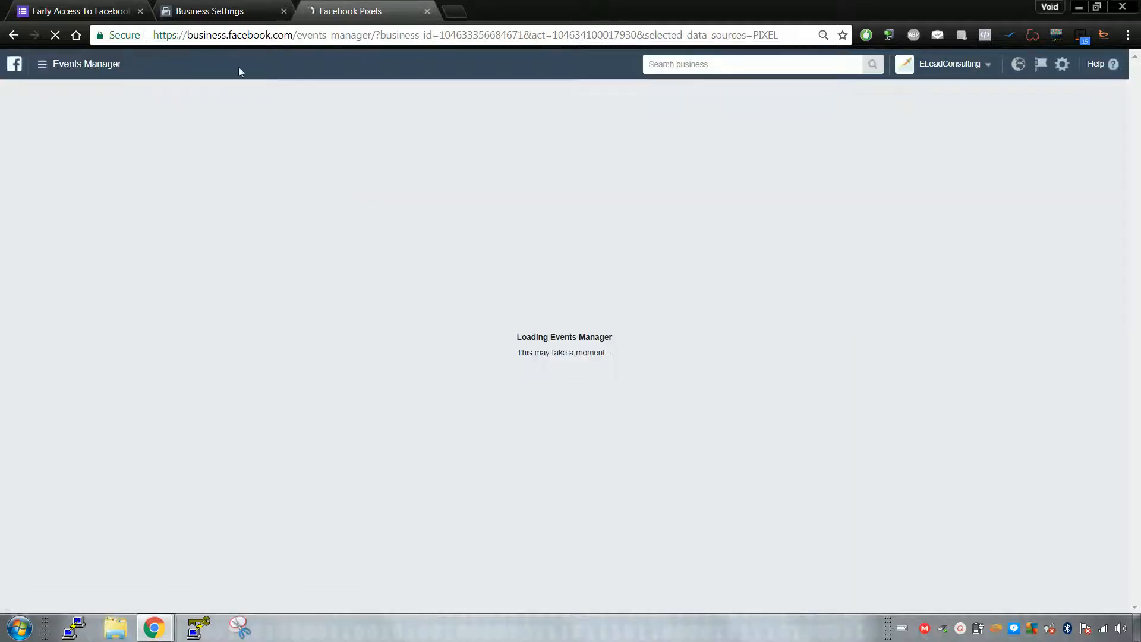
Show the details of the Trendful pixel in Business Settings.
{"action": "left_click", "coordinate": [211, 11]}
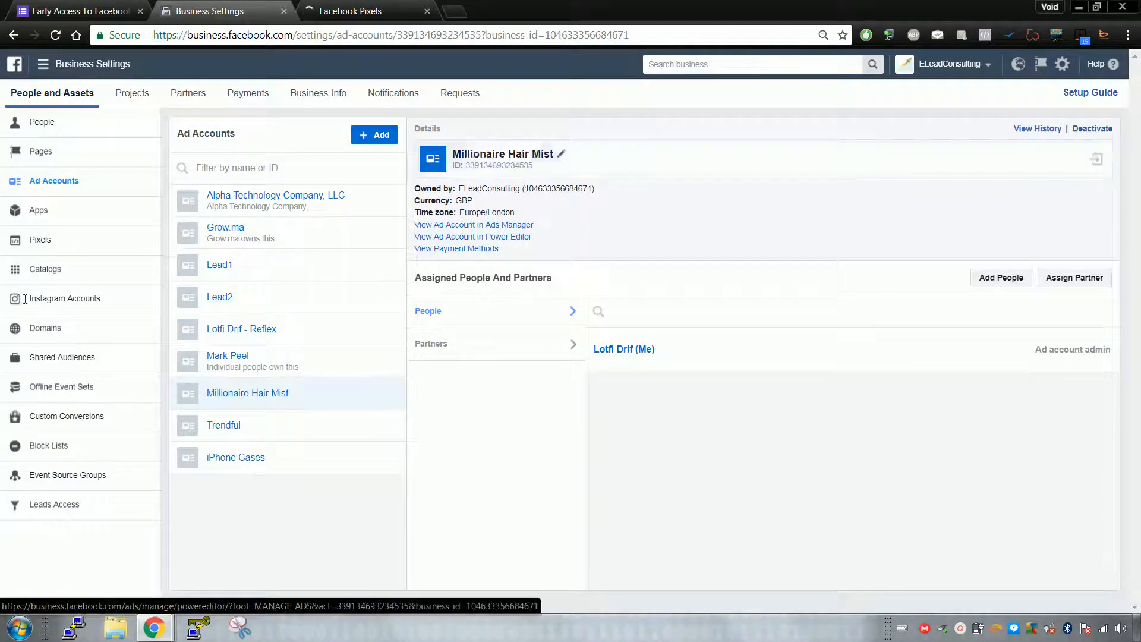
{"action": "left_click", "coordinate": [60, 248]}
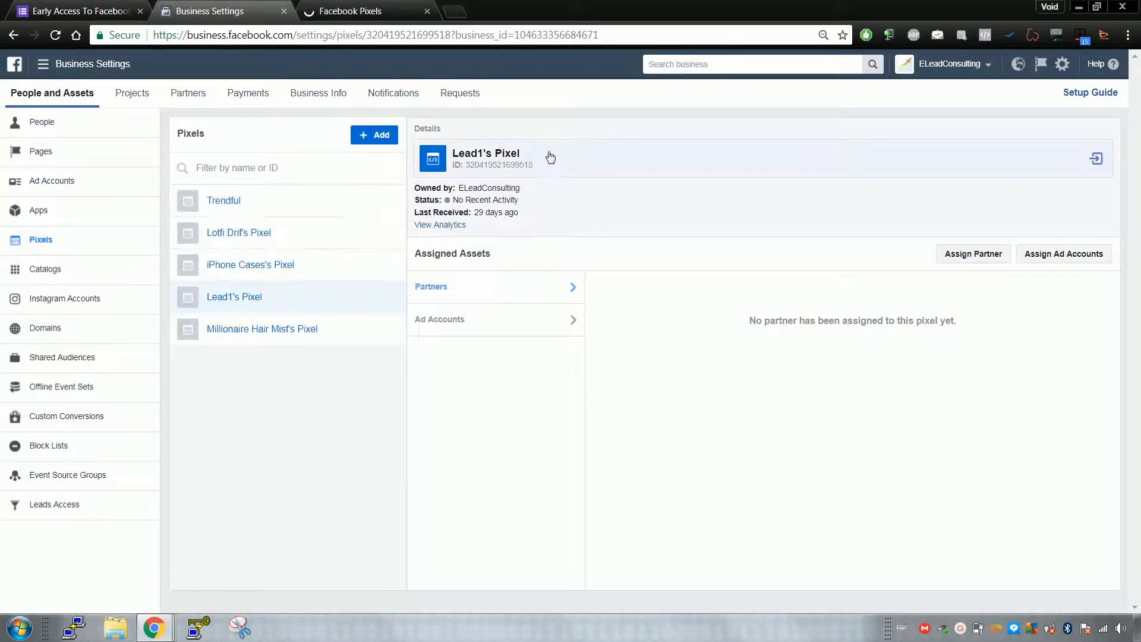
{"action": "left_click", "coordinate": [288, 212]}
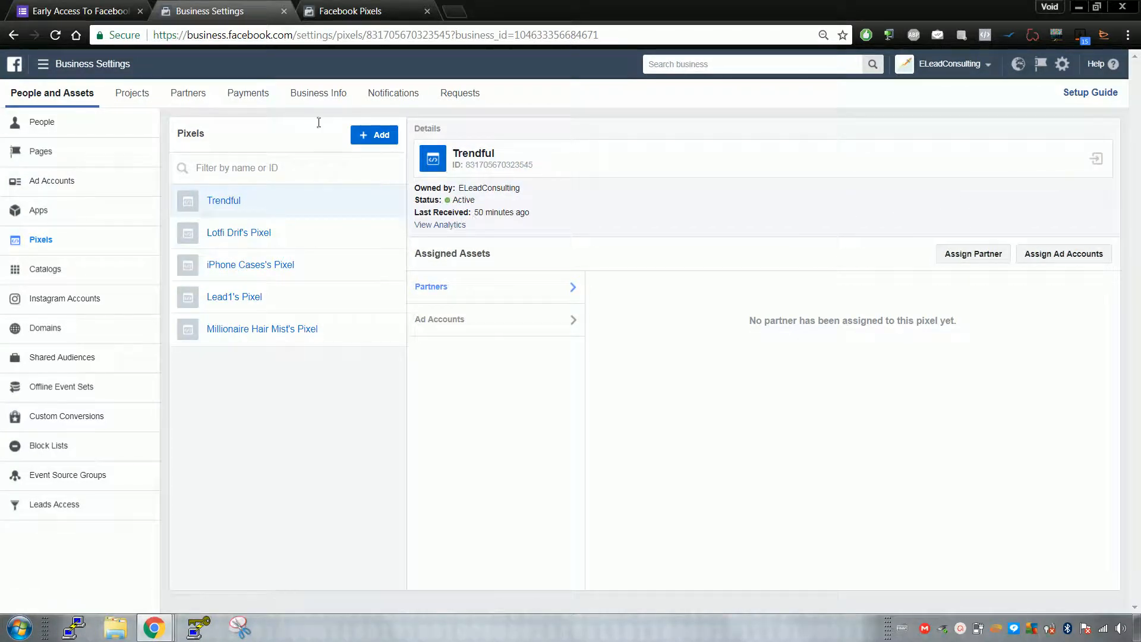
Open the Trendful pixel's details from the Facebook Pixels page in Events Manager.
{"action": "left_click", "coordinate": [368, 7]}
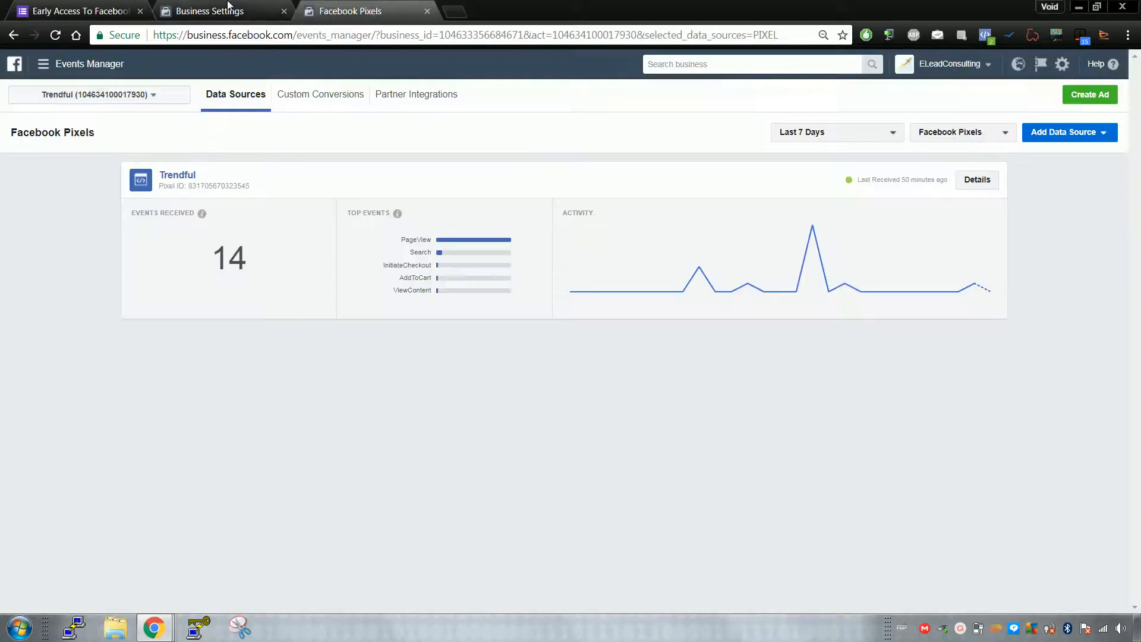
{"action": "left_click", "coordinate": [173, 177]}
{"action": "left_click", "coordinate": [376, 7]}
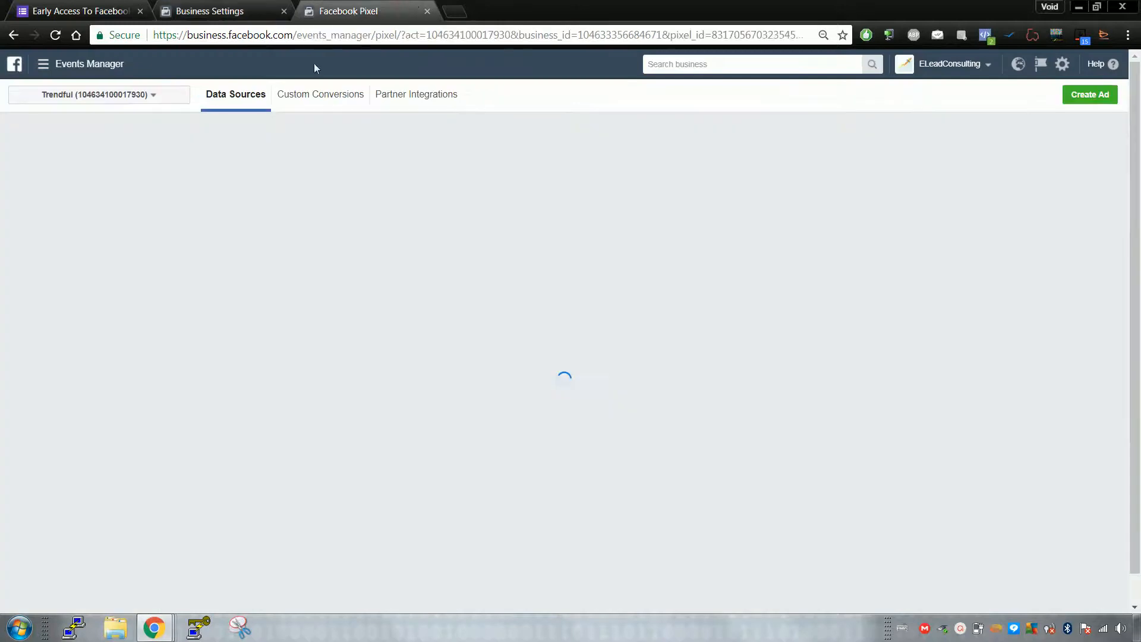
Open Ads Manager in a new browser tab from the Business Settings Ad Accounts page and place it beside the Business Settings tab.
{"action": "left_click", "coordinate": [218, 5]}
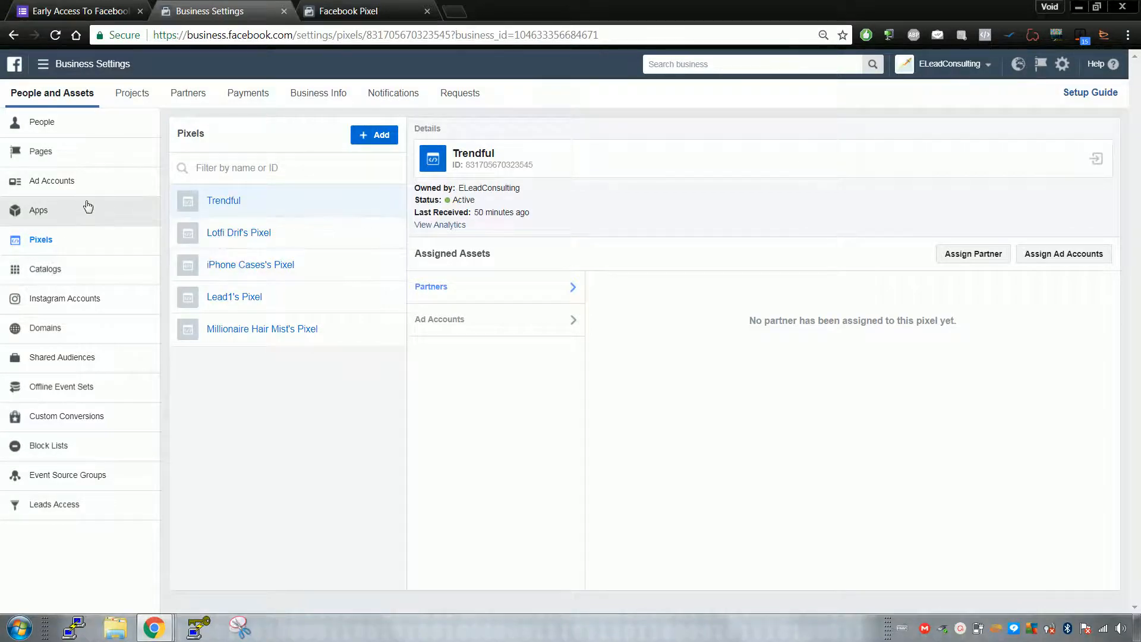
{"action": "left_click", "coordinate": [81, 186]}
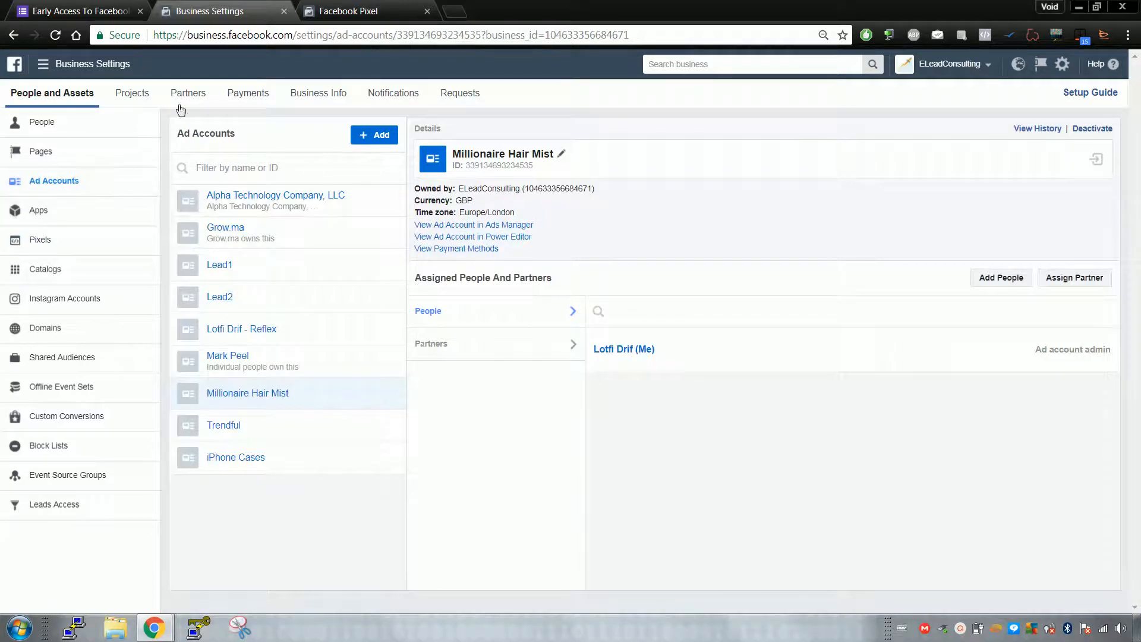
{"action": "left_click", "coordinate": [122, 63]}
{"action": "right_click", "coordinate": [52, 162]}
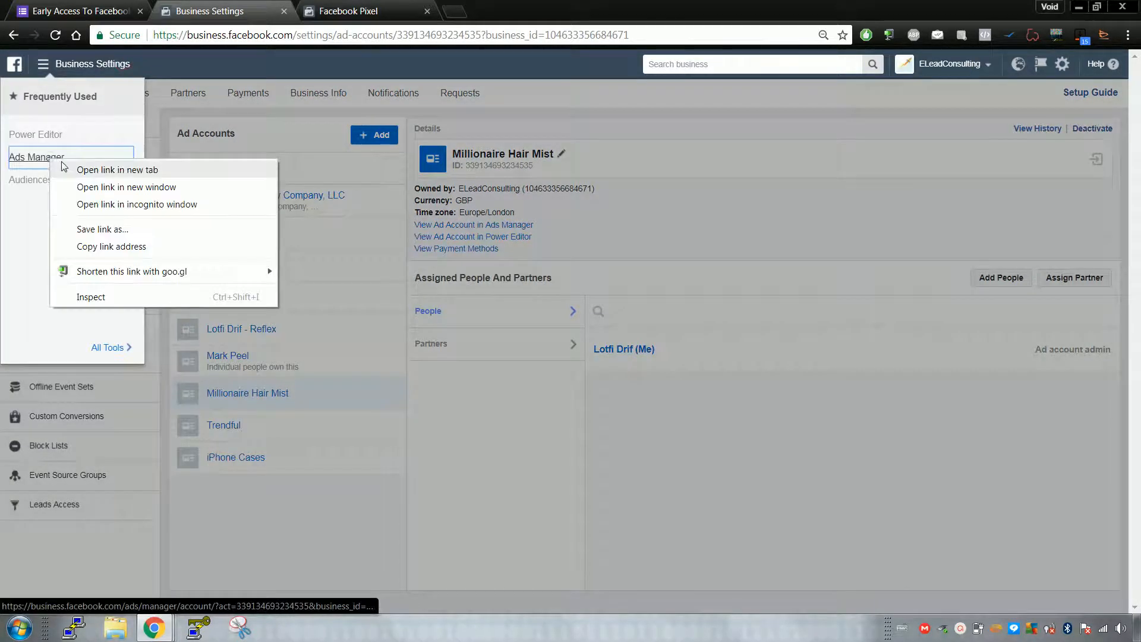
{"action": "left_click", "coordinate": [89, 170]}
{"action": "left_click", "coordinate": [478, 11]}
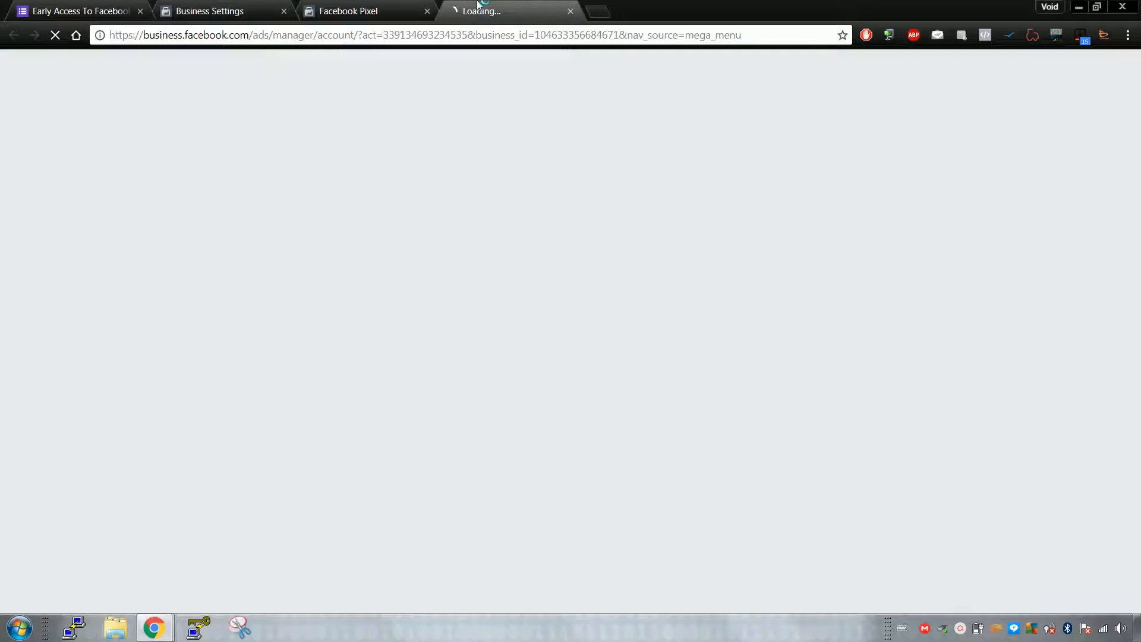
{"action": "left_click", "coordinate": [249, 11]}
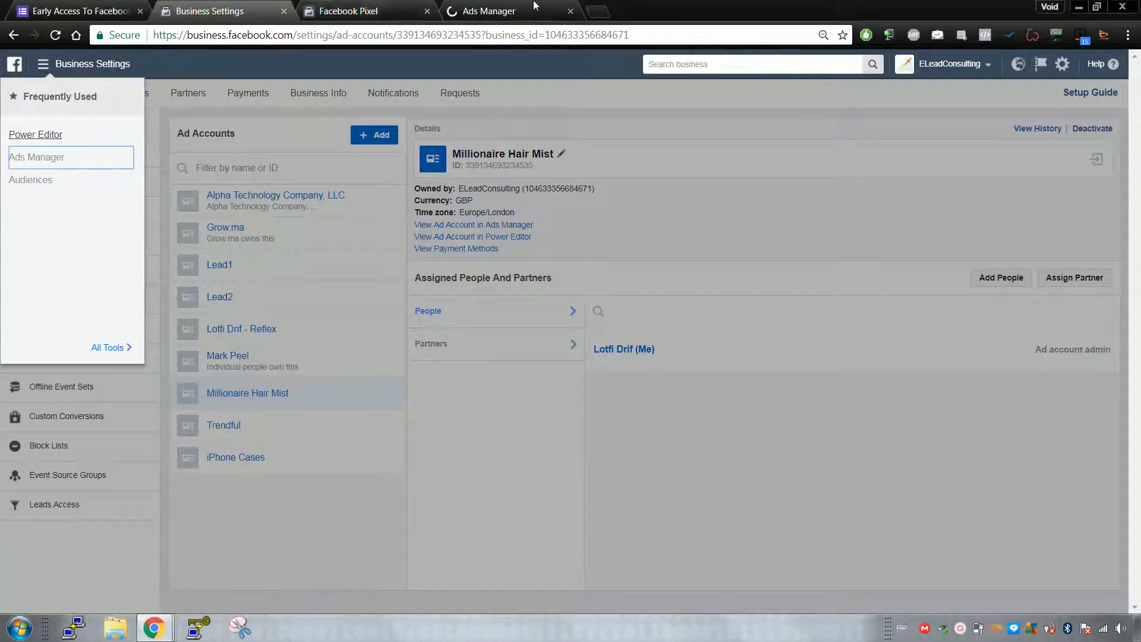
{"action": "left_click_drag", "start_coordinate": [533, 5], "coordinate": [380, 8]}
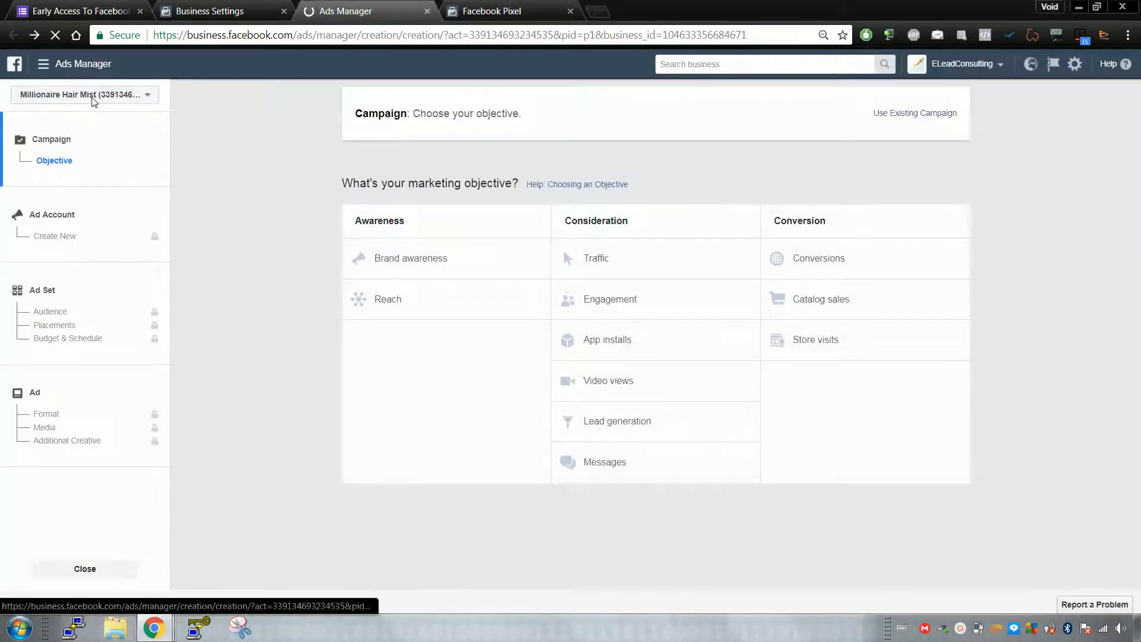
Browse the ad accounts available in Ads Manager down to Trendful and return to the Ad Accounts page in Business Settings.
{"action": "left_click", "coordinate": [87, 102]}
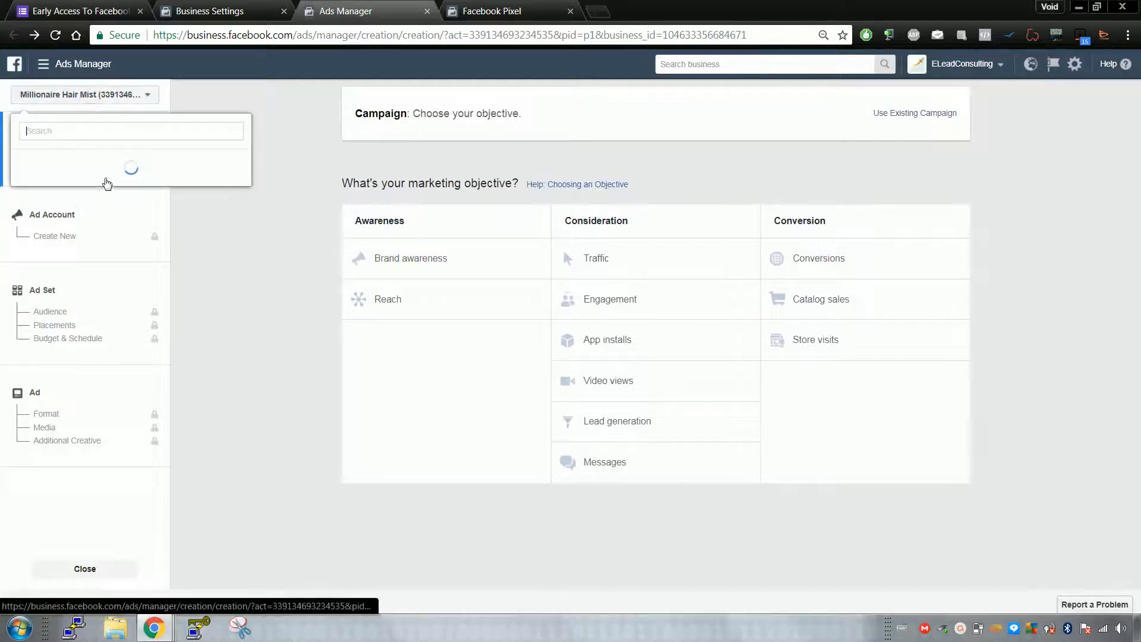
{"action": "scroll", "coordinate": [119, 231], "scroll_direction": "down", "scroll_amount": 3}
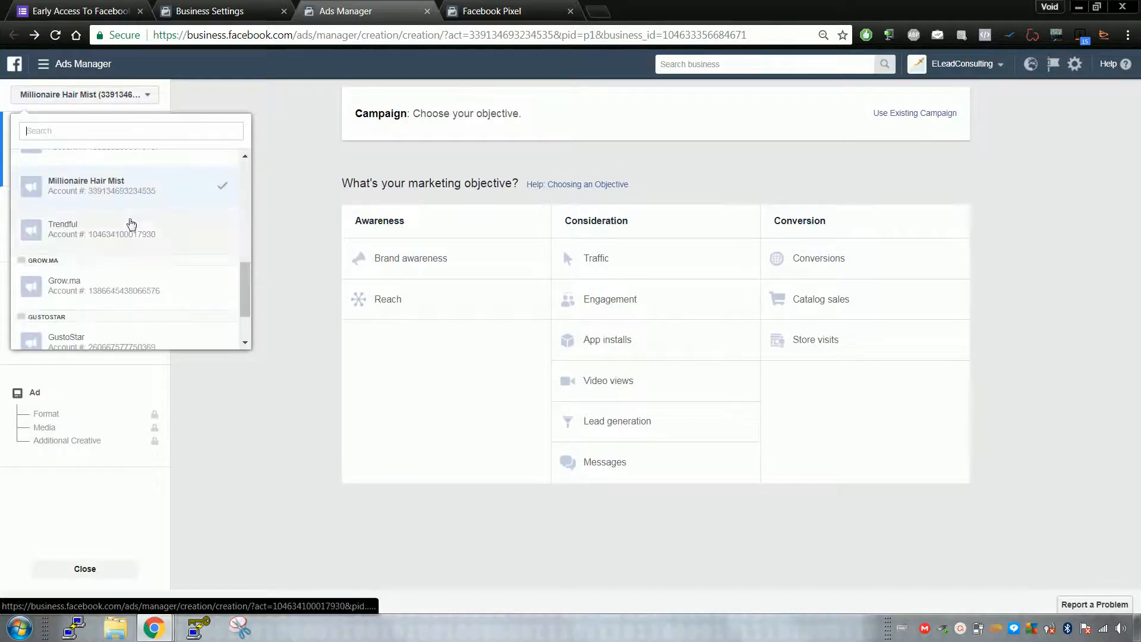
{"action": "left_click", "coordinate": [219, 5]}
{"action": "left_click", "coordinate": [247, 129]}
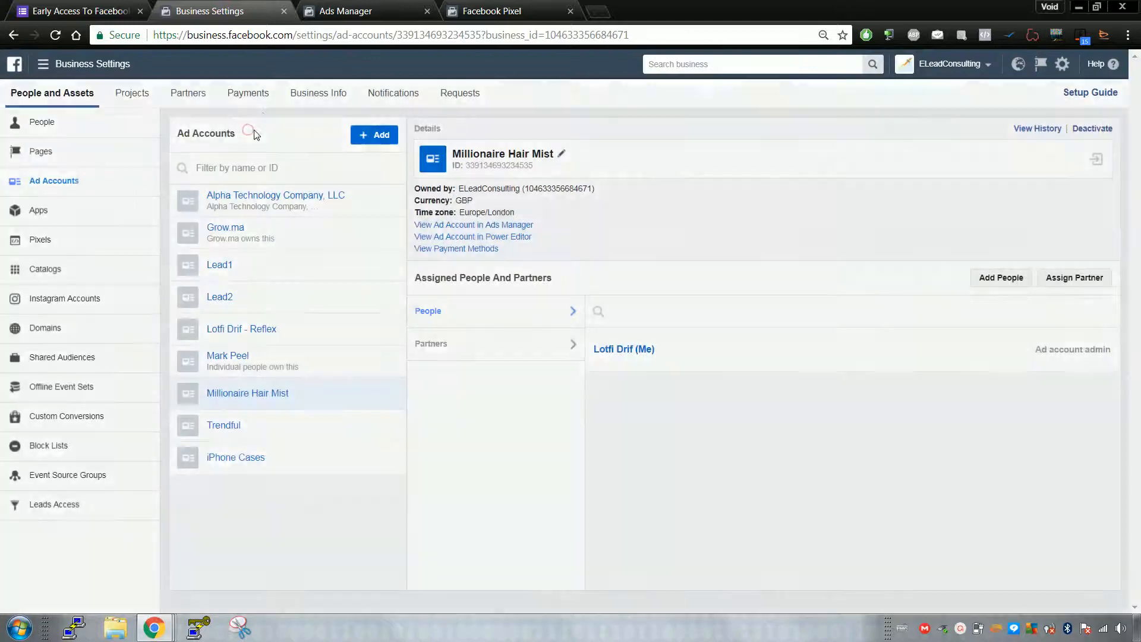
Open the Trendful pixel's name for editing in Events Manager and leave the name field.
{"action": "left_click", "coordinate": [517, 10]}
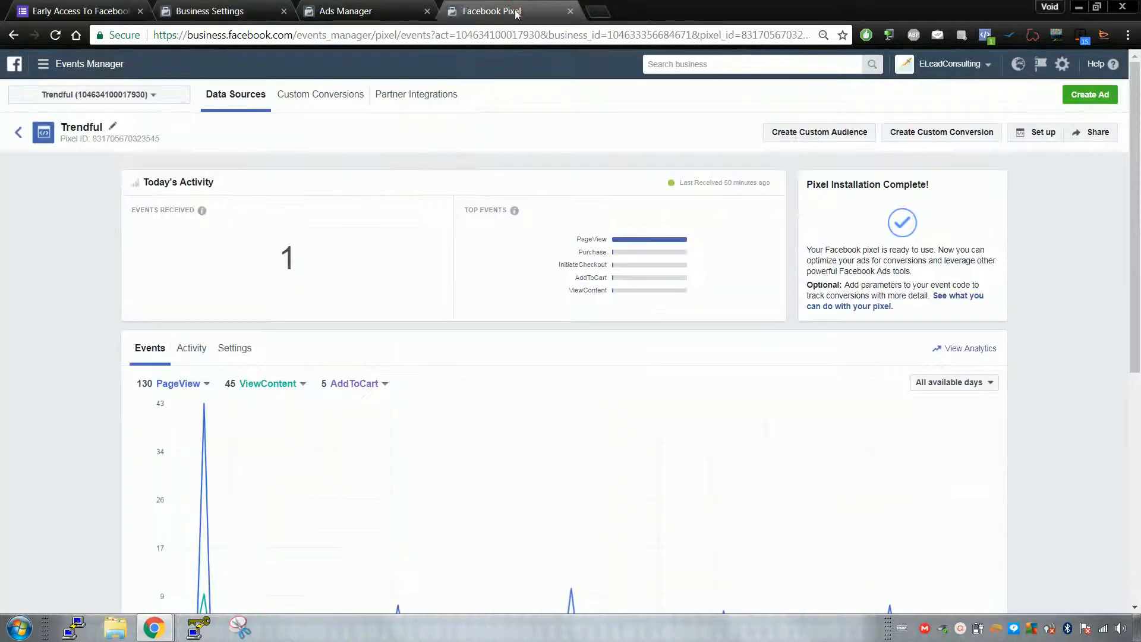
{"action": "left_click", "coordinate": [112, 126]}
{"action": "double_click", "coordinate": [116, 125]}
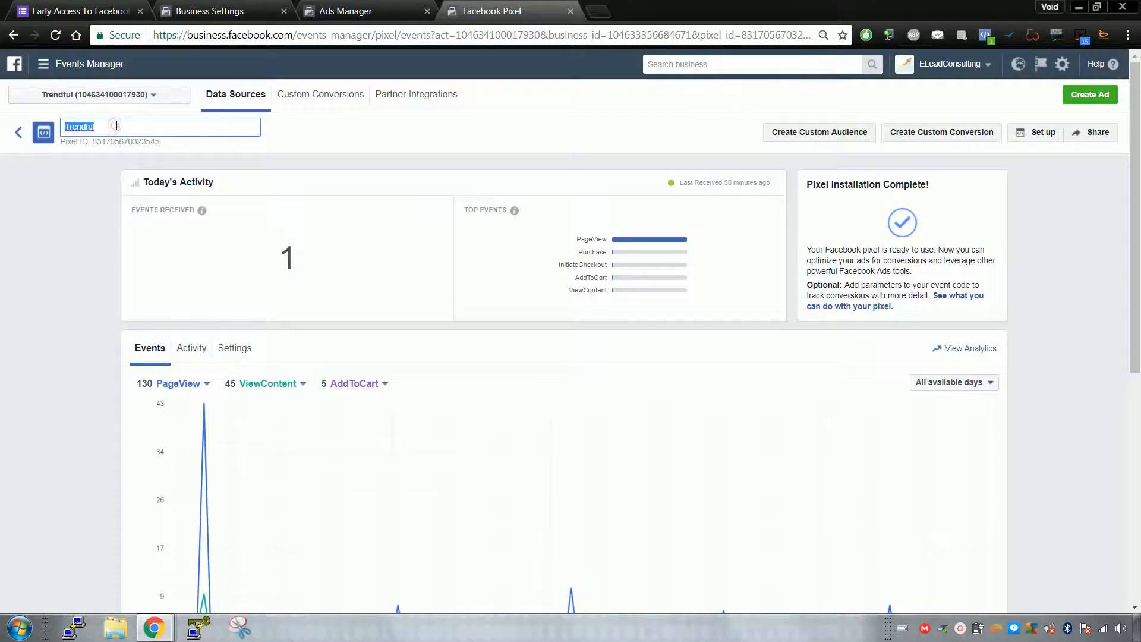
{"action": "left_click", "coordinate": [401, 120]}
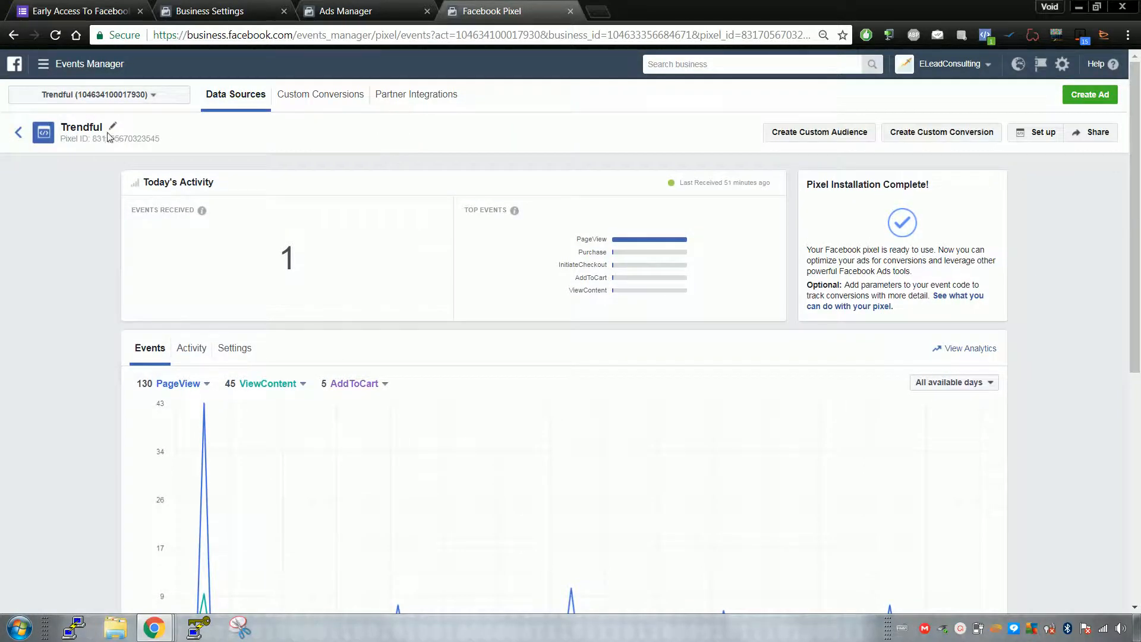
Show all tools in Events Manager to locate the Pixels entry under Measure & Report, and close the overview.
{"action": "left_click", "coordinate": [342, 11]}
{"action": "left_click", "coordinate": [501, 8]}
{"action": "left_click", "coordinate": [95, 94]}
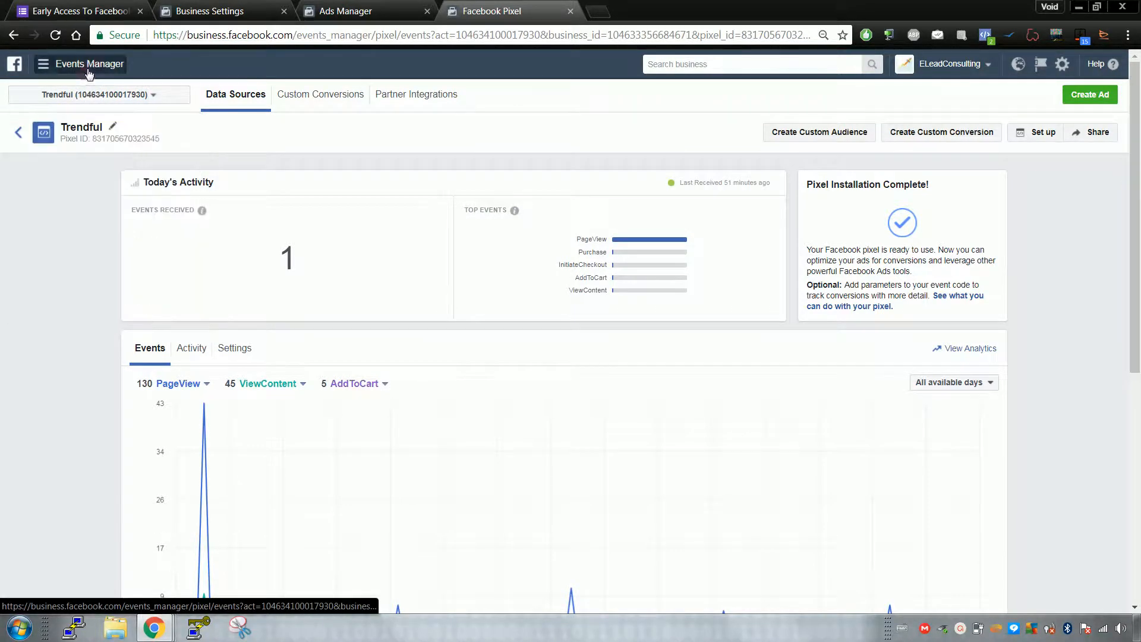
{"action": "left_click", "coordinate": [42, 64]}
{"action": "left_click", "coordinate": [120, 341]}
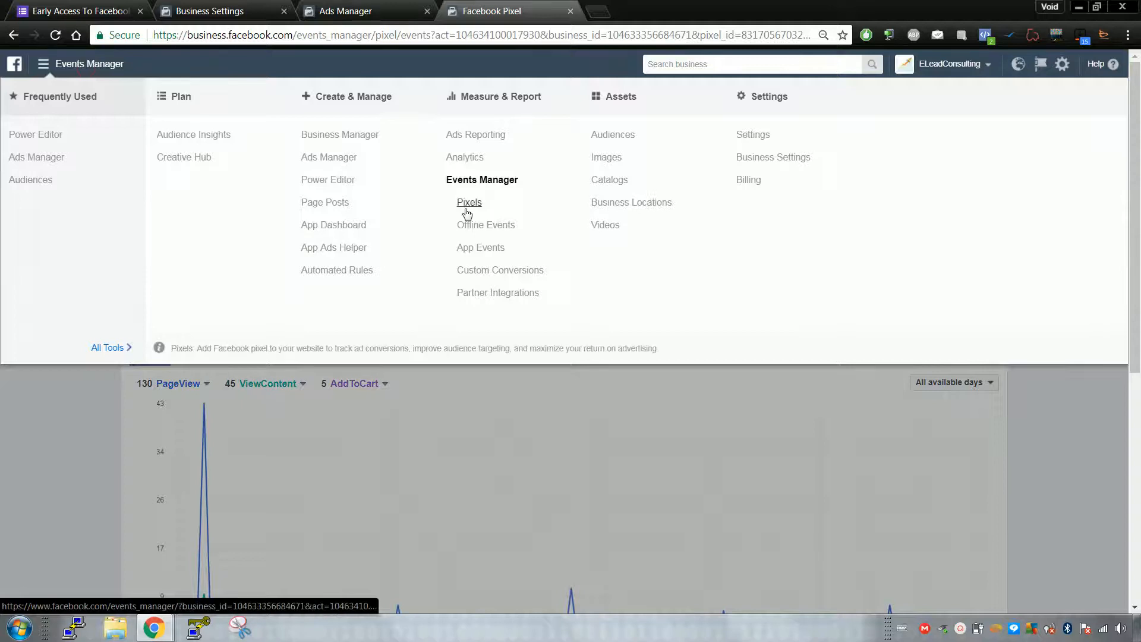
{"action": "left_click", "coordinate": [480, 400]}
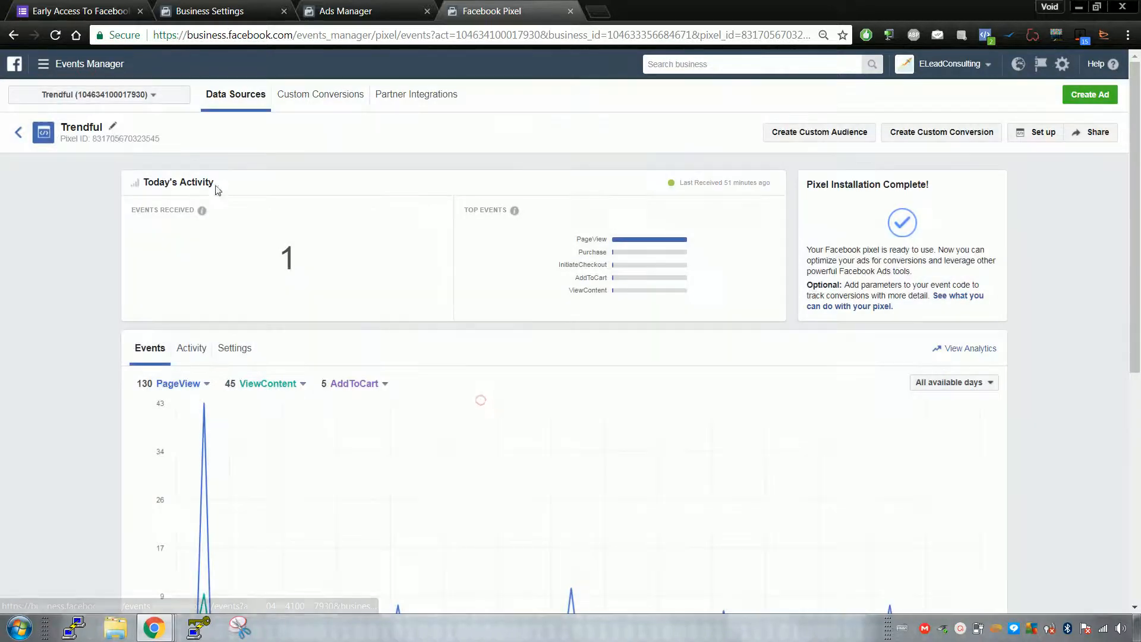
Reopen the Trendful pixel from the Facebook Pixels list and confirm its name as Trendful.
{"action": "left_click", "coordinate": [18, 133]}
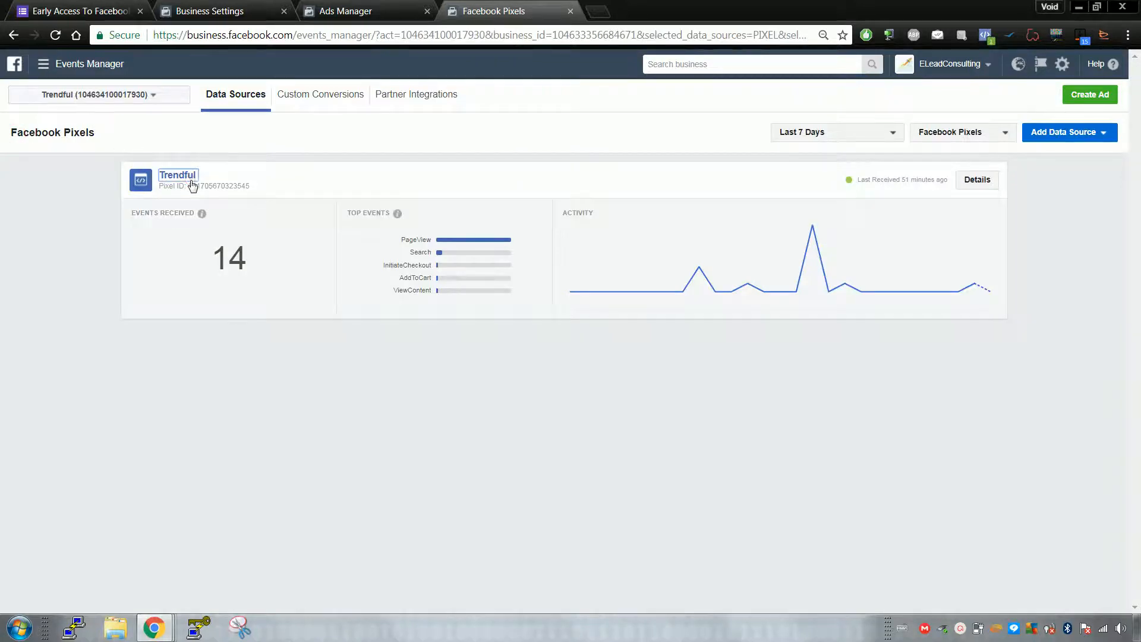
{"action": "left_click", "coordinate": [191, 180]}
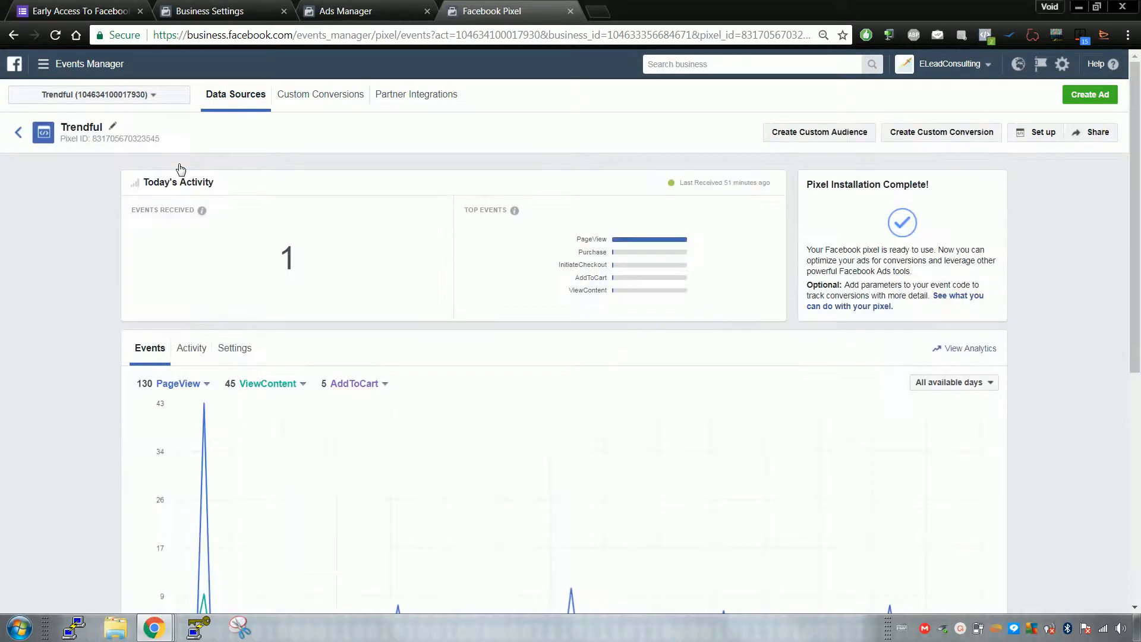
{"action": "left_click", "coordinate": [110, 127]}
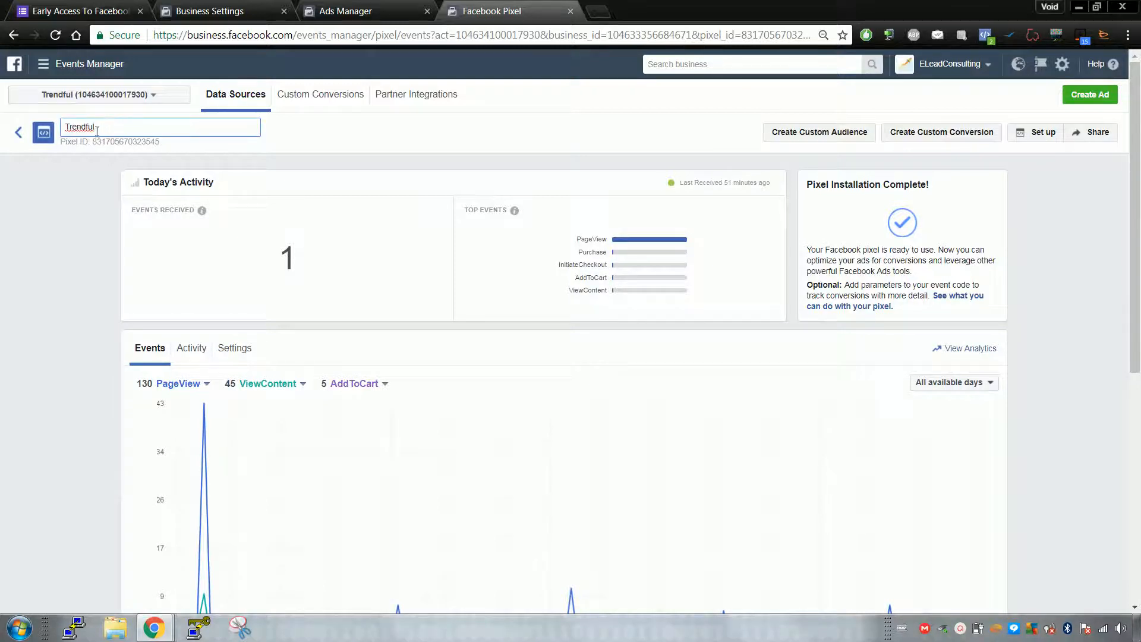
{"action": "key", "text": "Return"}
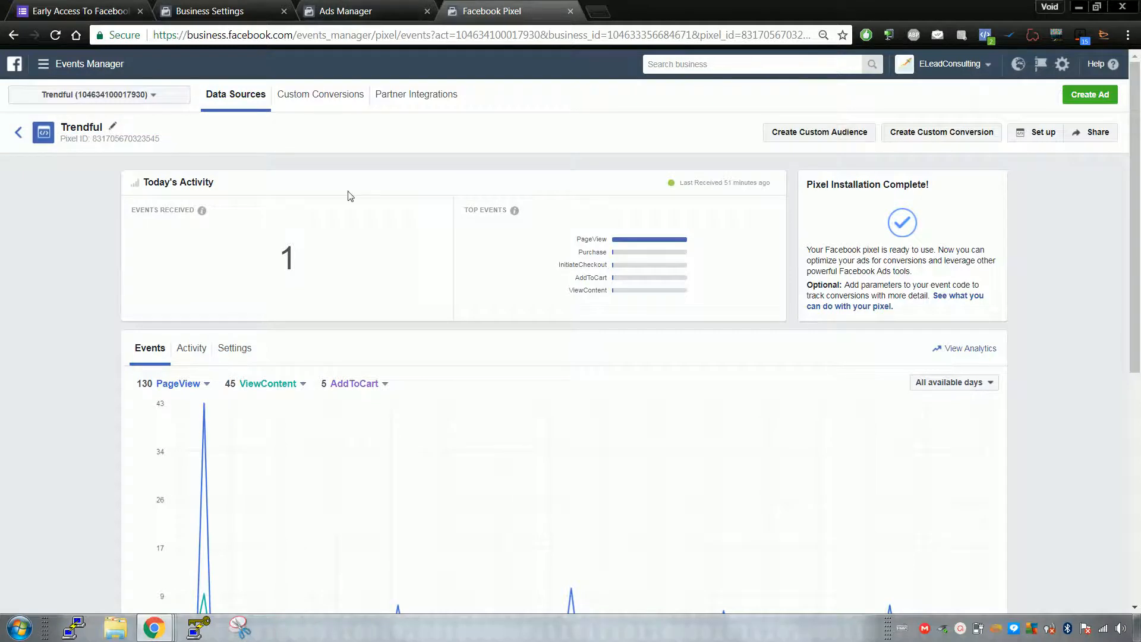
View the Ads Manager campaign objective page and move the Business Settings browser tab beside the Facebook Pixel tab.
{"action": "key", "text": "ctrl+shift+Tab"}
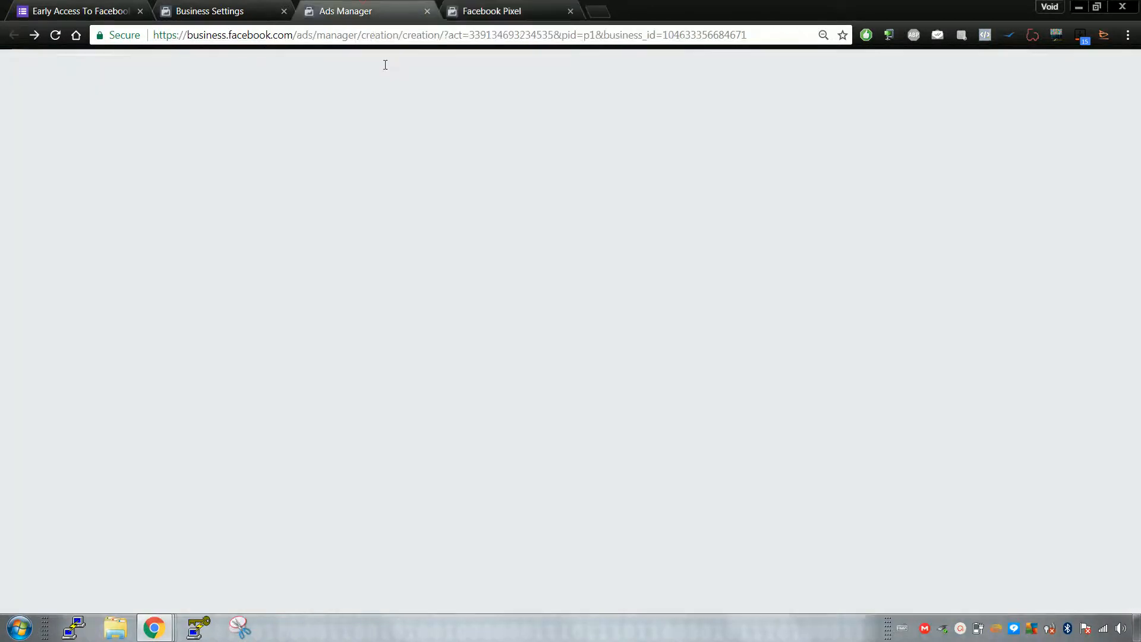
{"action": "left_click", "coordinate": [301, 120]}
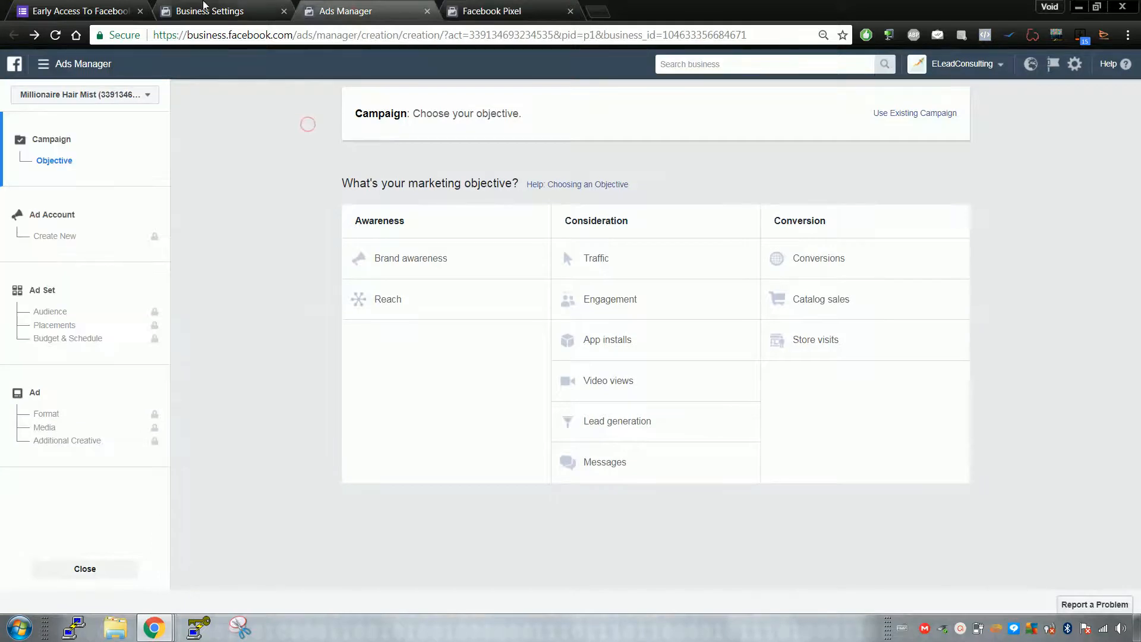
{"action": "left_click_drag", "start_coordinate": [204, 8], "coordinate": [349, 11]}
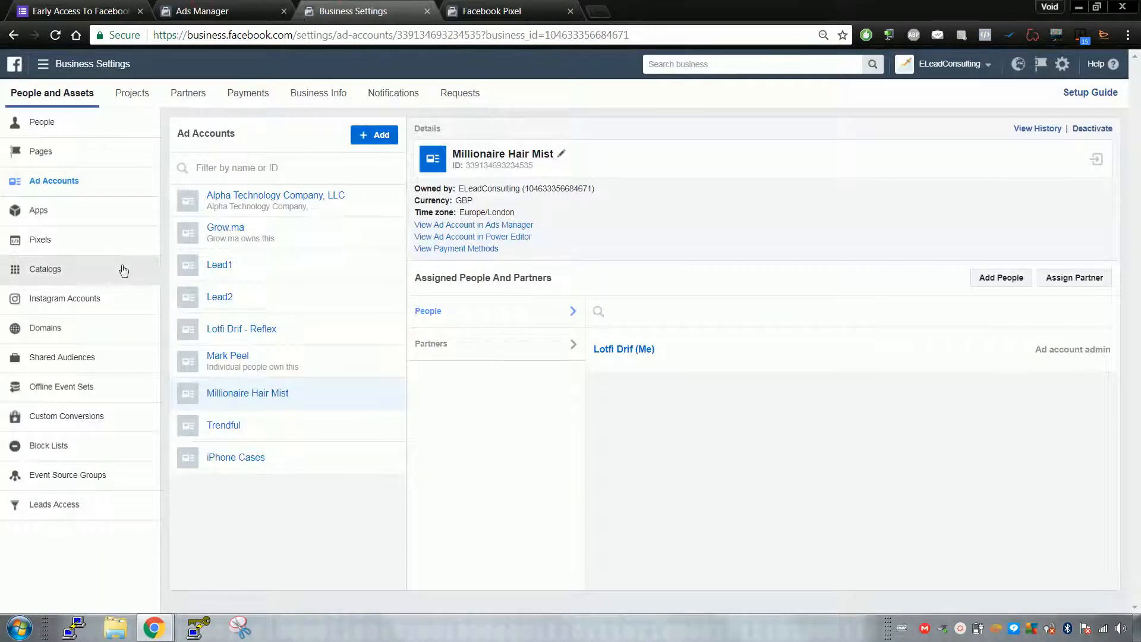
Open the Pages section of Business Settings and view the options for adding, requesting access to or creating a Page.
{"action": "left_click", "coordinate": [68, 152]}
{"action": "left_click", "coordinate": [374, 135]}
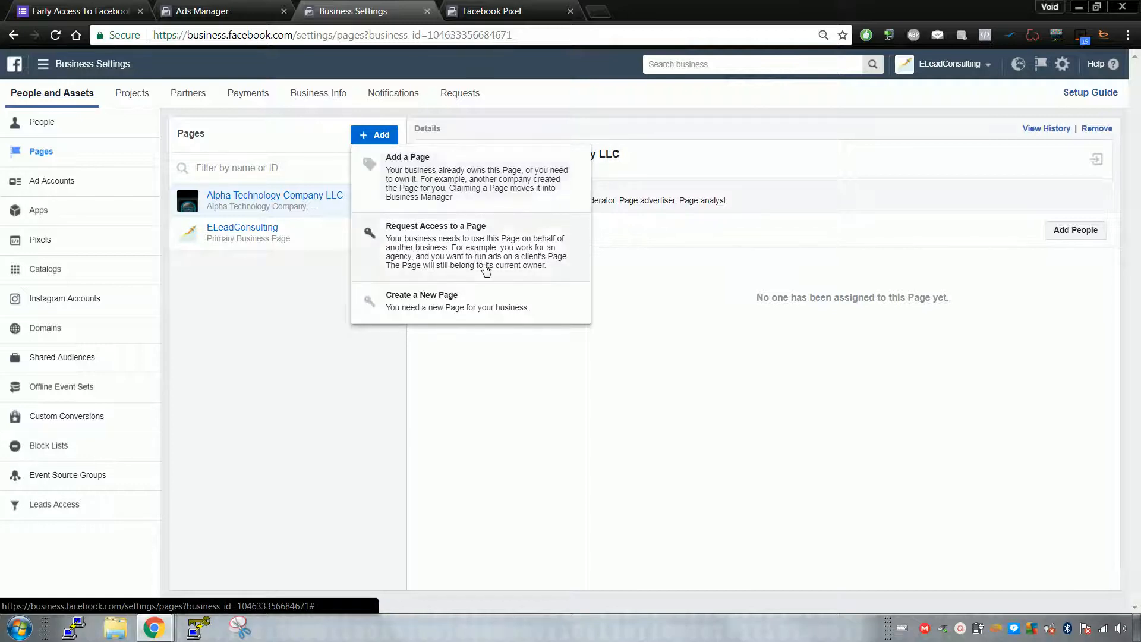
{"action": "left_click", "coordinate": [242, 308]}
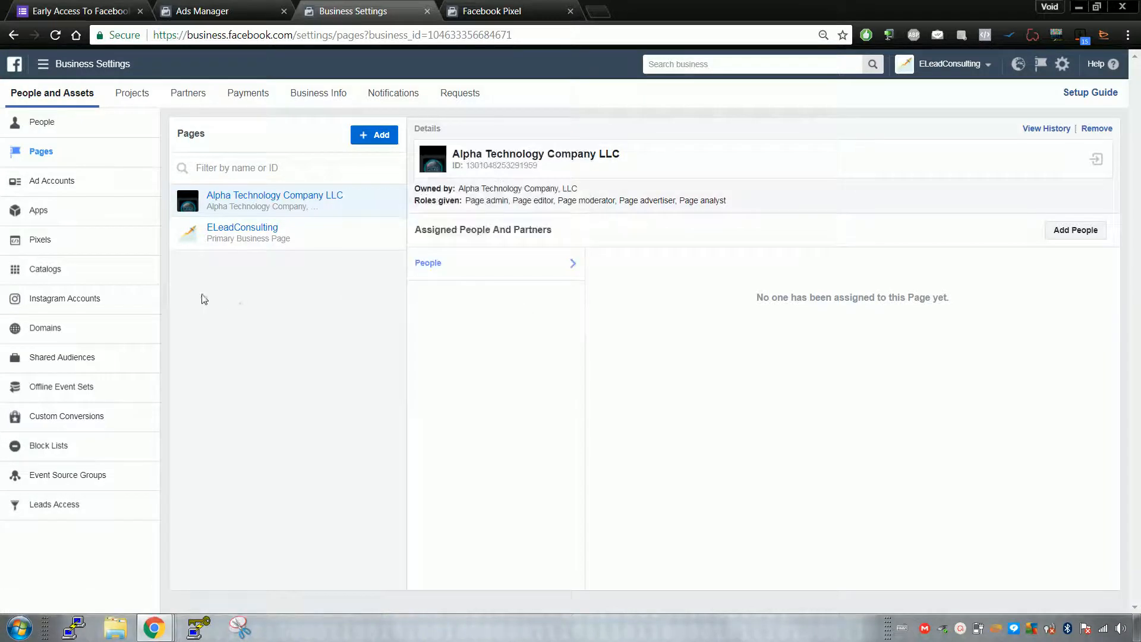
Open the Pixels section of Business Settings and bring up the form for creating a new Facebook pixel.
{"action": "left_click", "coordinate": [67, 247]}
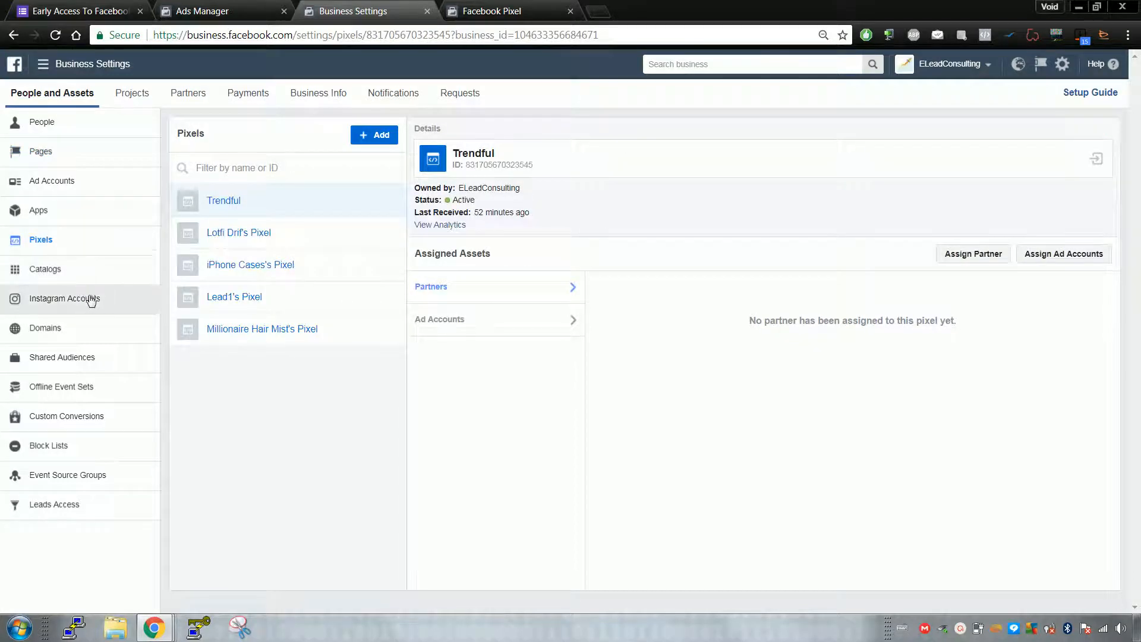
{"action": "left_click", "coordinate": [385, 135]}
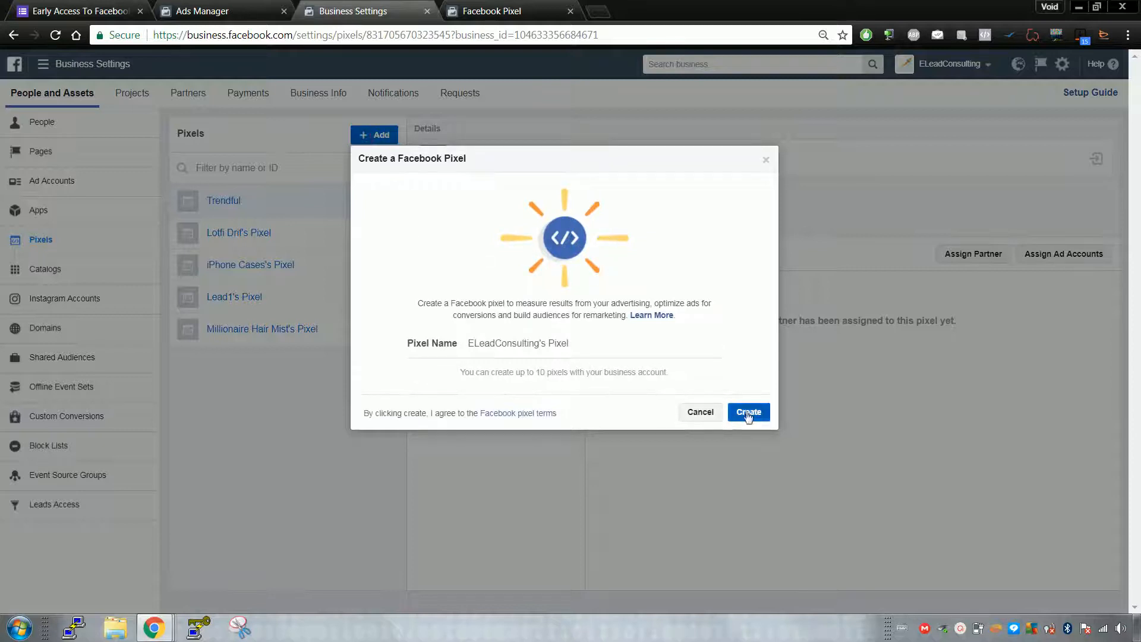
View the ad account list on the Trendful pixel page in Events Manager, and open the pixel's name for editing.
{"action": "left_click", "coordinate": [492, 11]}
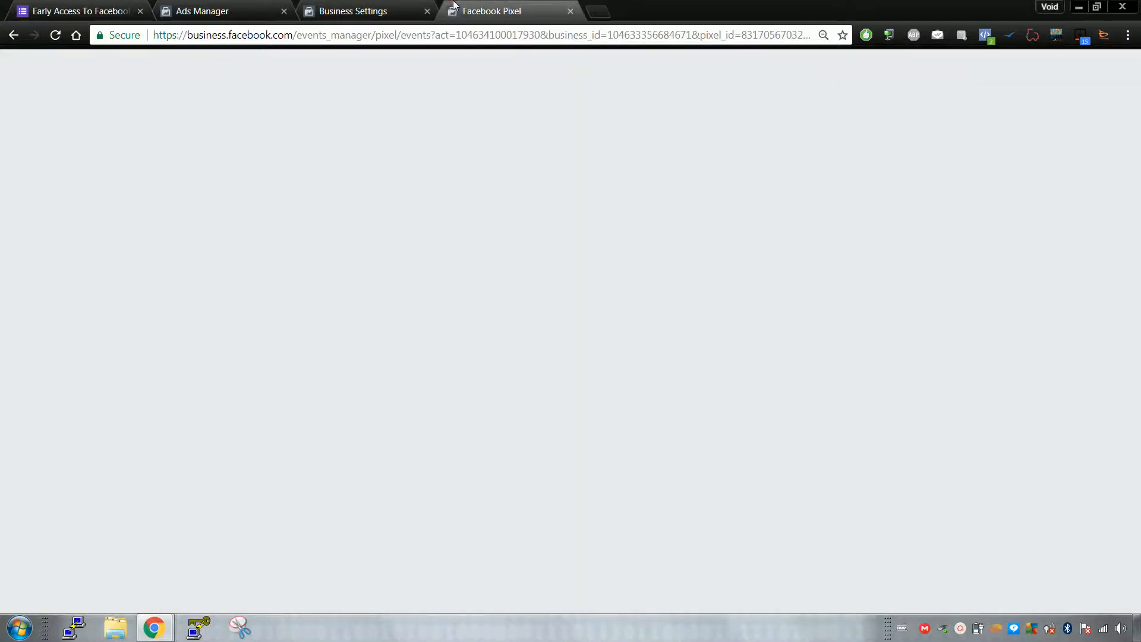
{"action": "left_click", "coordinate": [108, 97]}
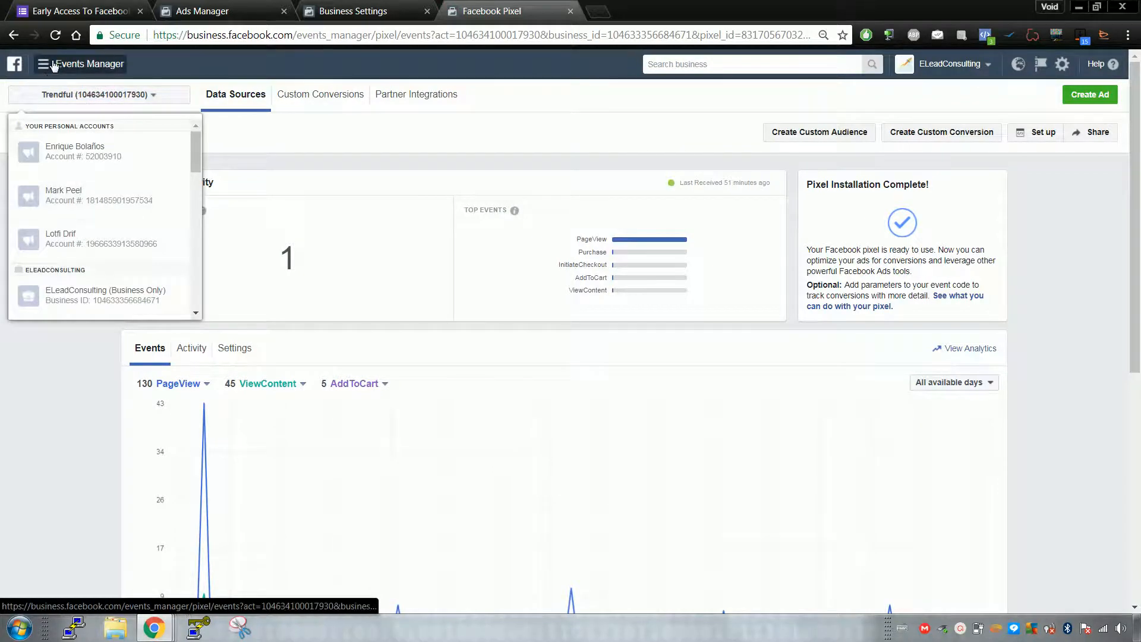
{"action": "left_click", "coordinate": [324, 167]}
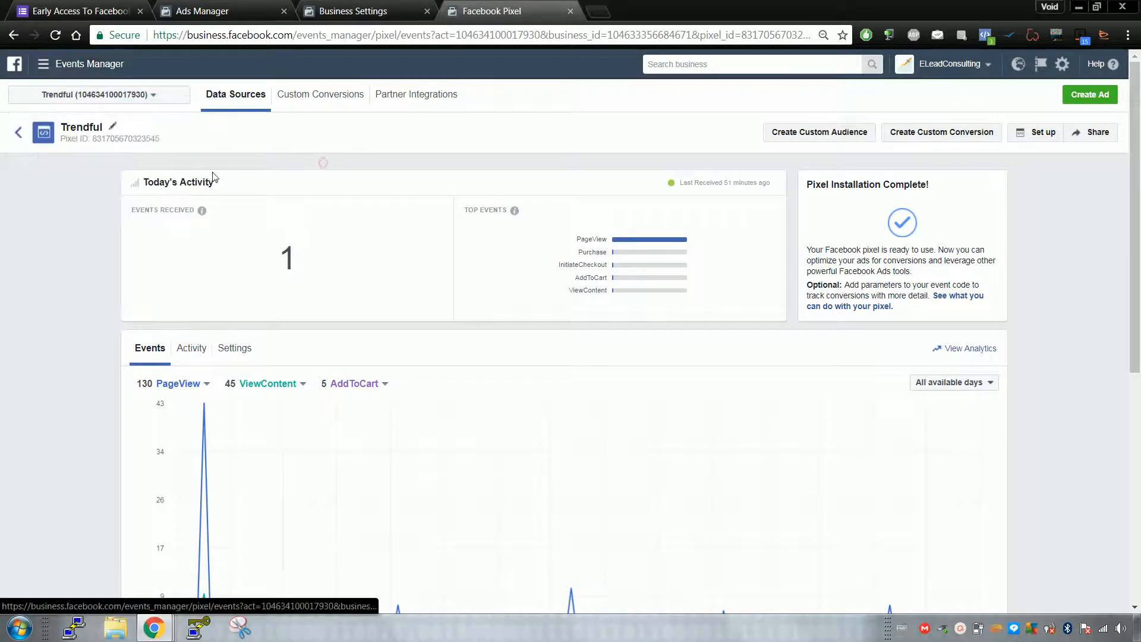
{"action": "left_click", "coordinate": [111, 129]}
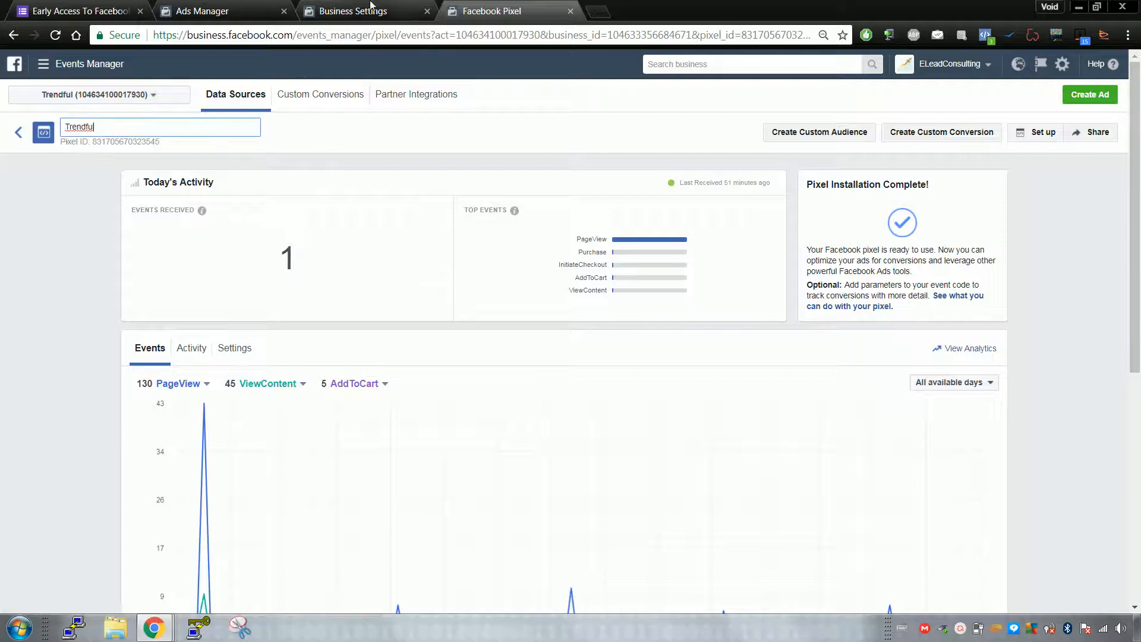
Return to the pixel creation form in Business Settings, select the whole default pixel name, and close the form without creating a pixel.
{"action": "left_click", "coordinate": [371, 5]}
{"action": "left_click", "coordinate": [583, 328]}
{"action": "double_click", "coordinate": [560, 353]}
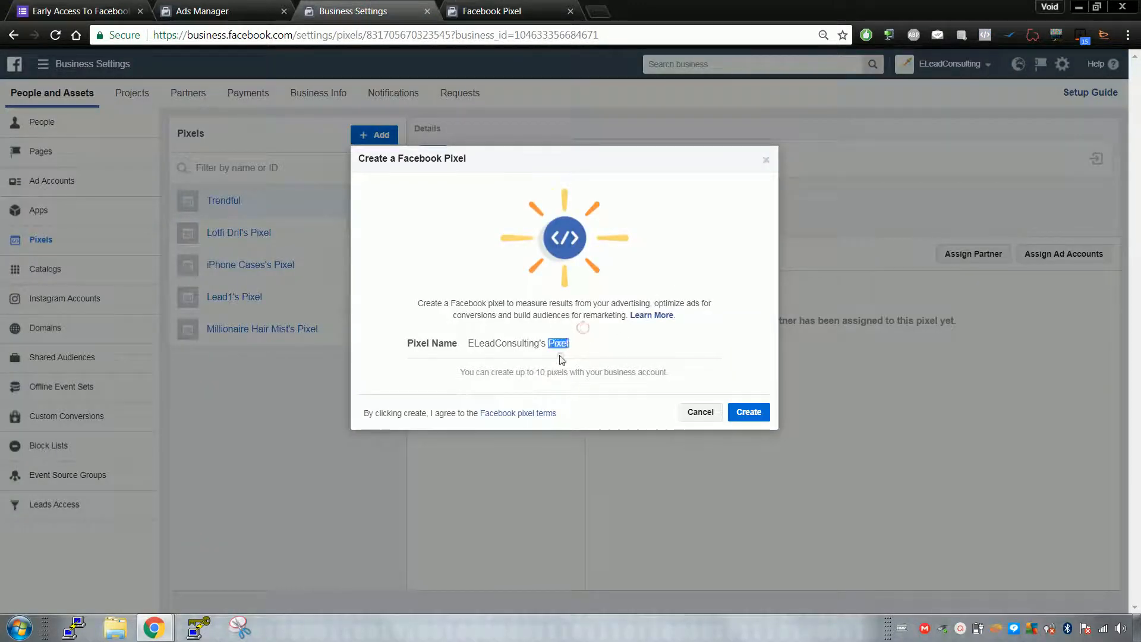
{"action": "double_click", "coordinate": [543, 348]}
{"action": "double_click", "coordinate": [487, 344]}
{"action": "triple_click", "coordinate": [486, 345]}
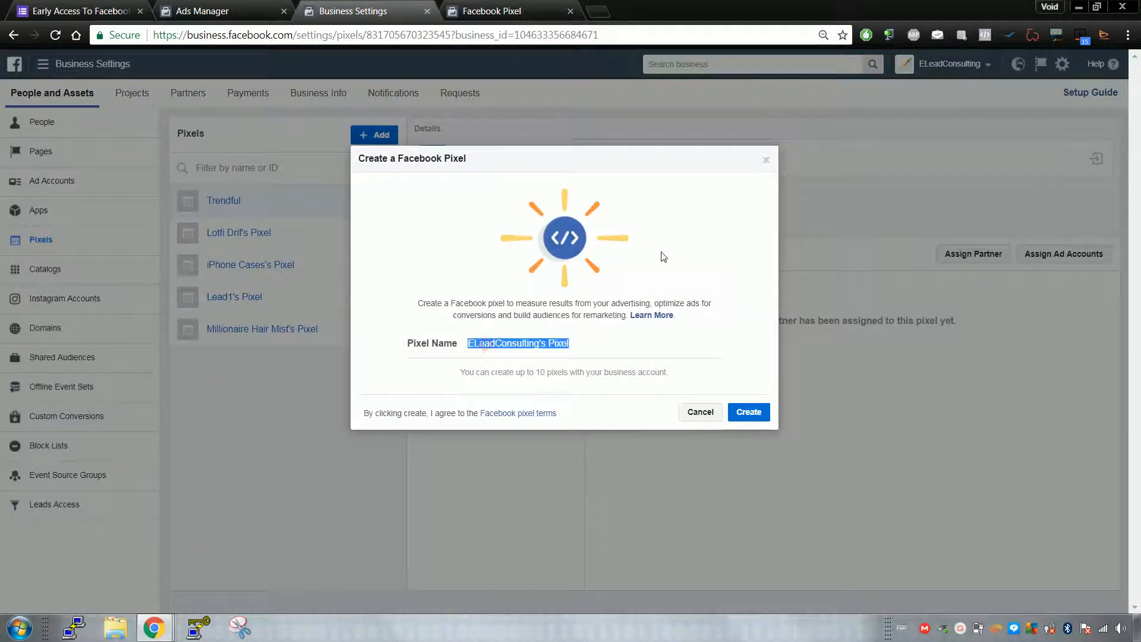
{"action": "left_click", "coordinate": [765, 161]}
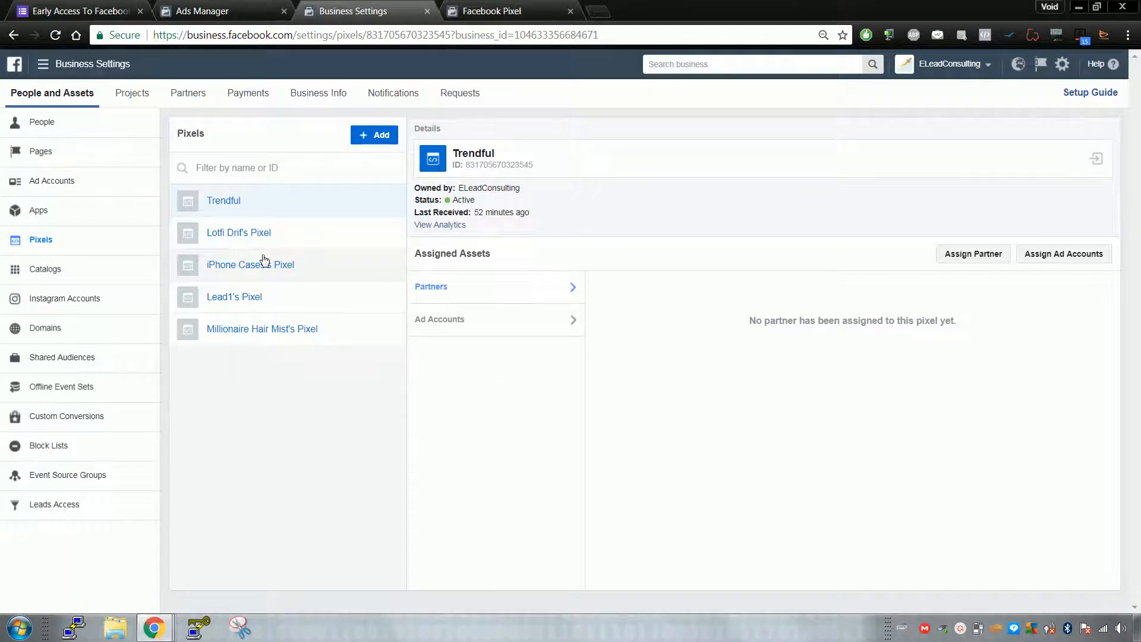
{"action": "left_click", "coordinate": [265, 286]}
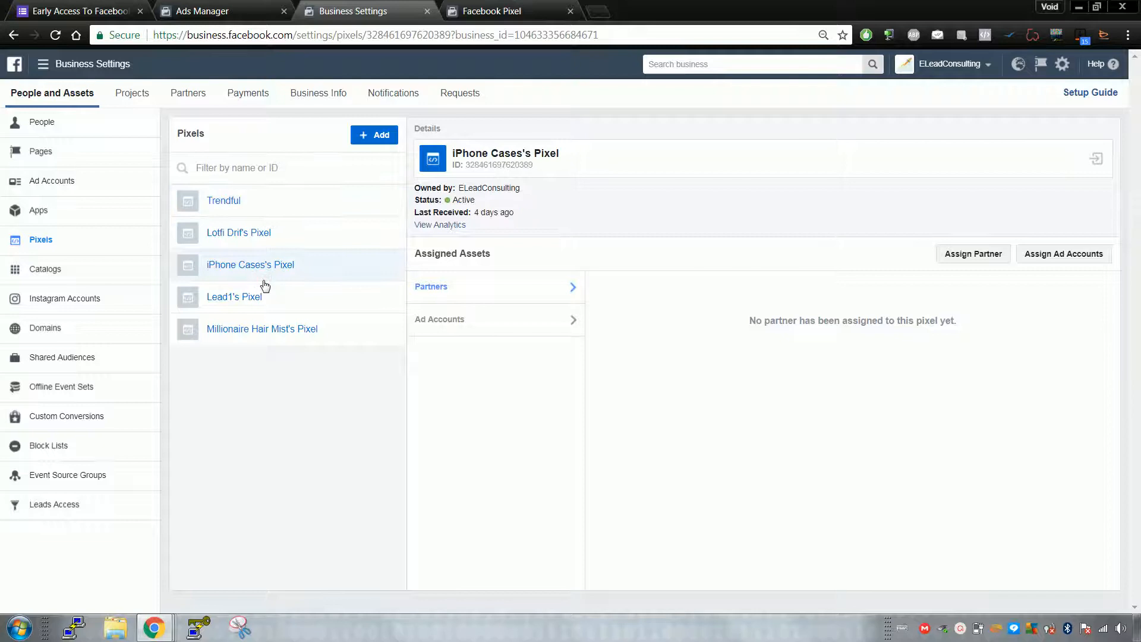
{"action": "left_click", "coordinate": [277, 304]}
{"action": "left_click", "coordinate": [281, 269]}
{"action": "left_click", "coordinate": [528, 332]}
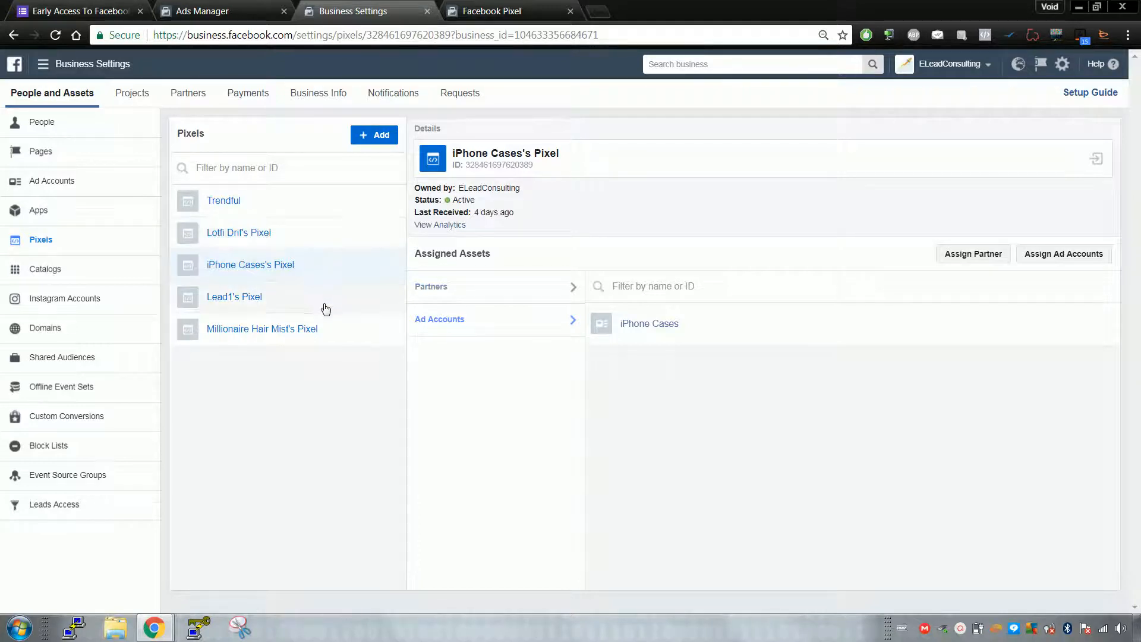
{"action": "left_click", "coordinate": [330, 275]}
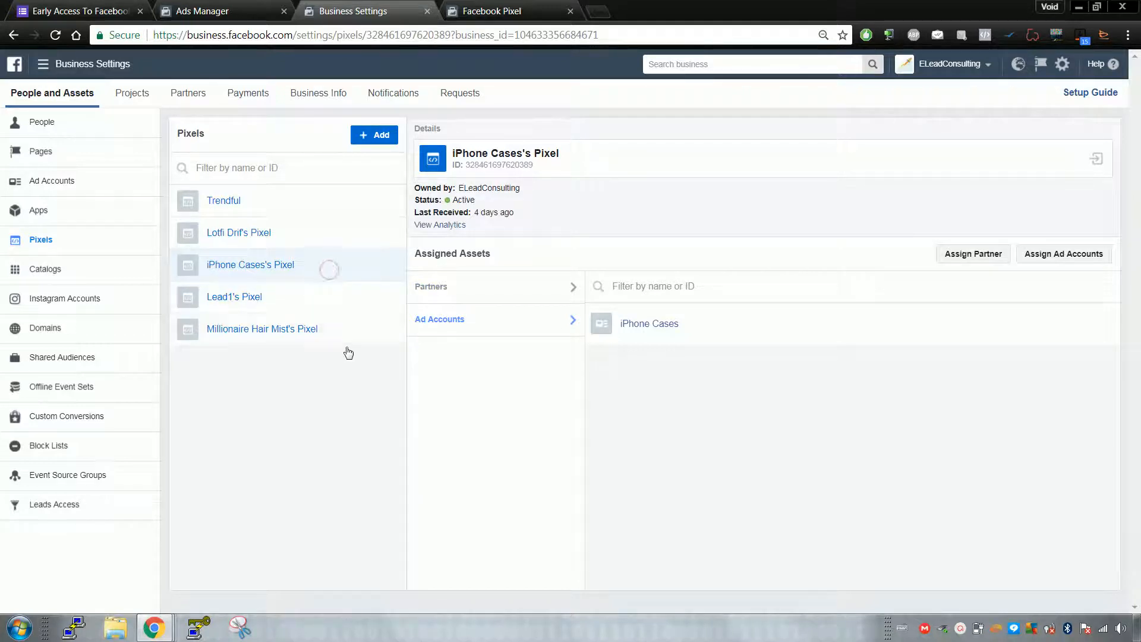
{"action": "left_click", "coordinate": [348, 345]}
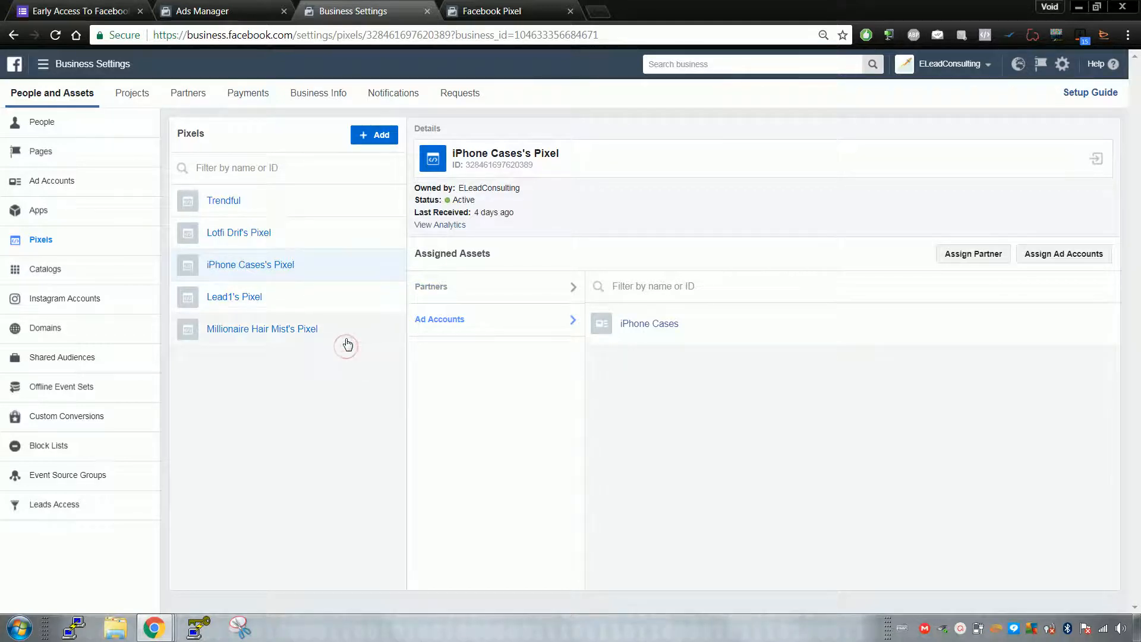
{"action": "left_click", "coordinate": [372, 134]}
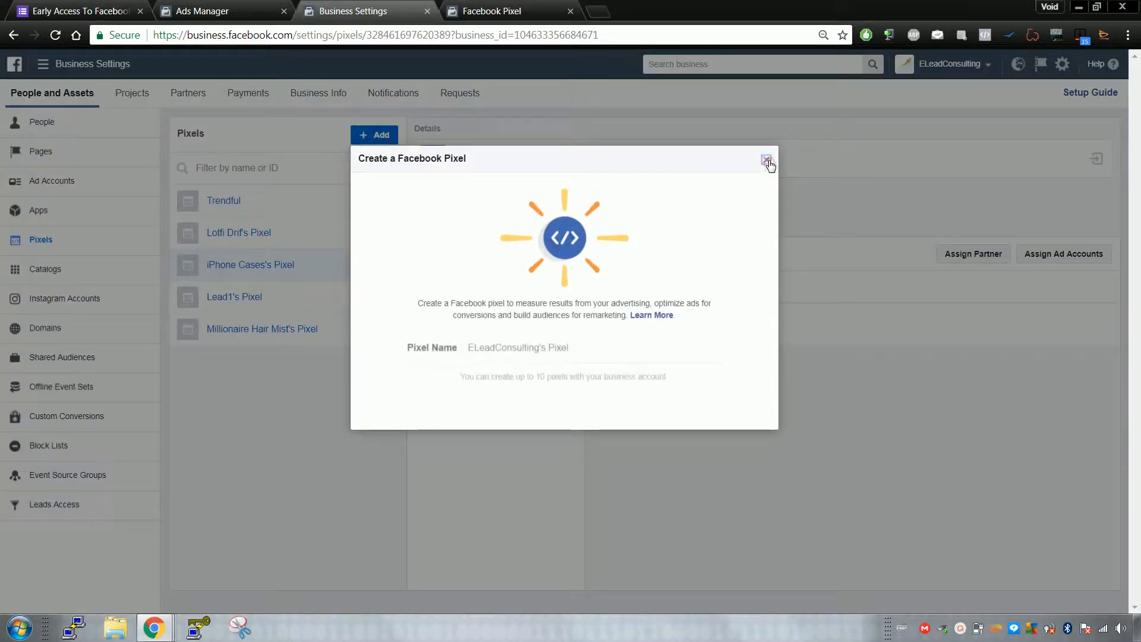
{"action": "left_click", "coordinate": [767, 161]}
{"action": "left_click", "coordinate": [340, 330]}
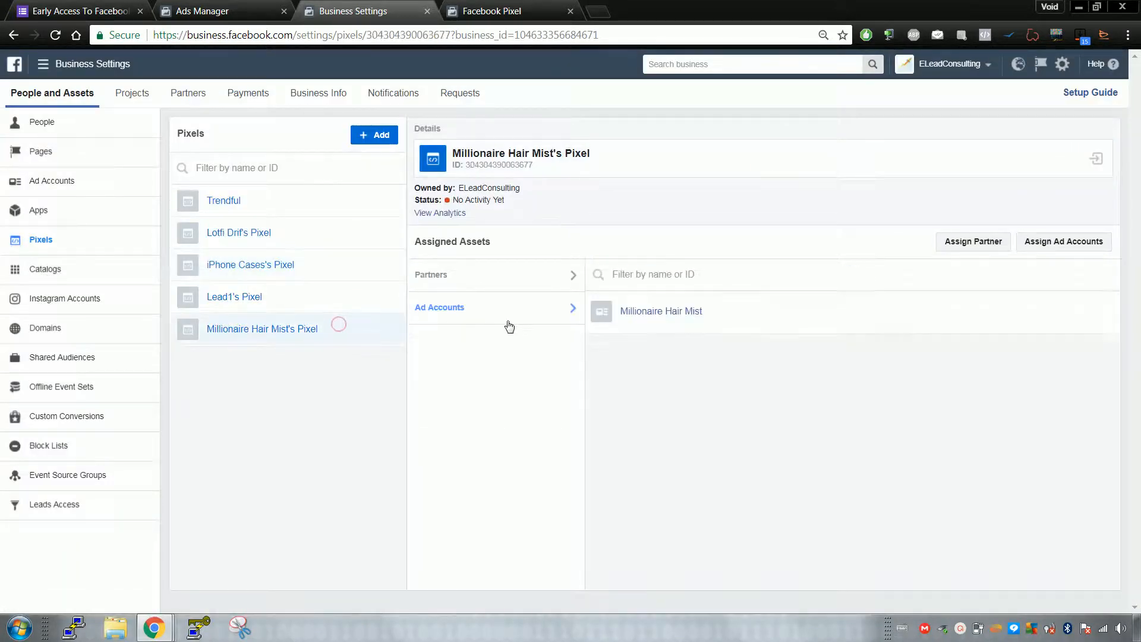
{"action": "left_click", "coordinate": [1060, 244]}
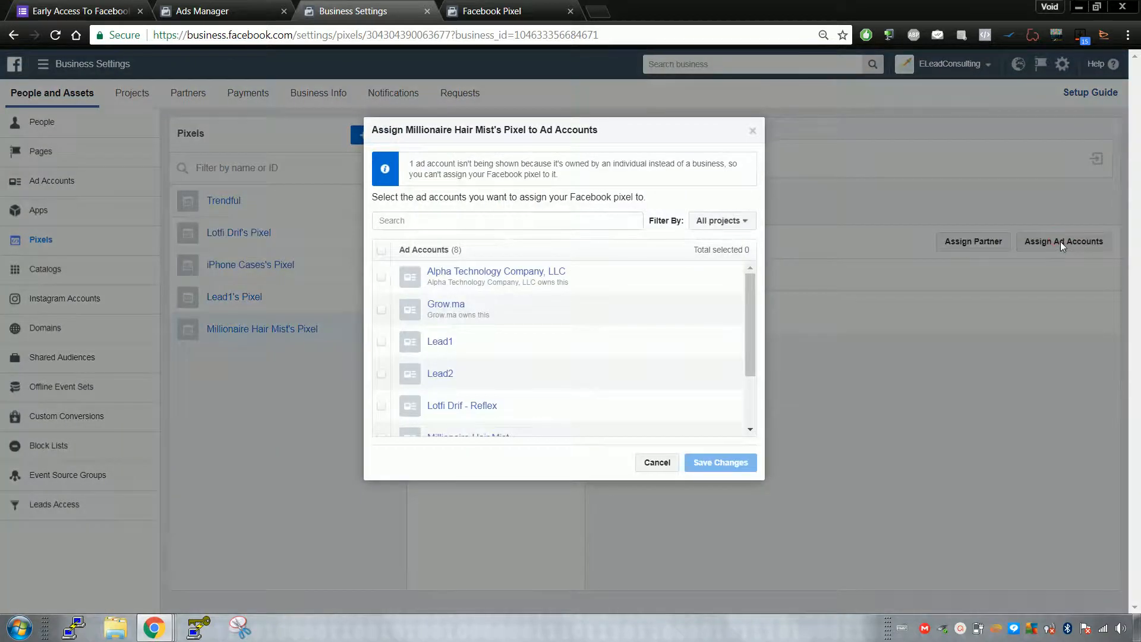
{"action": "left_click", "coordinate": [386, 278]}
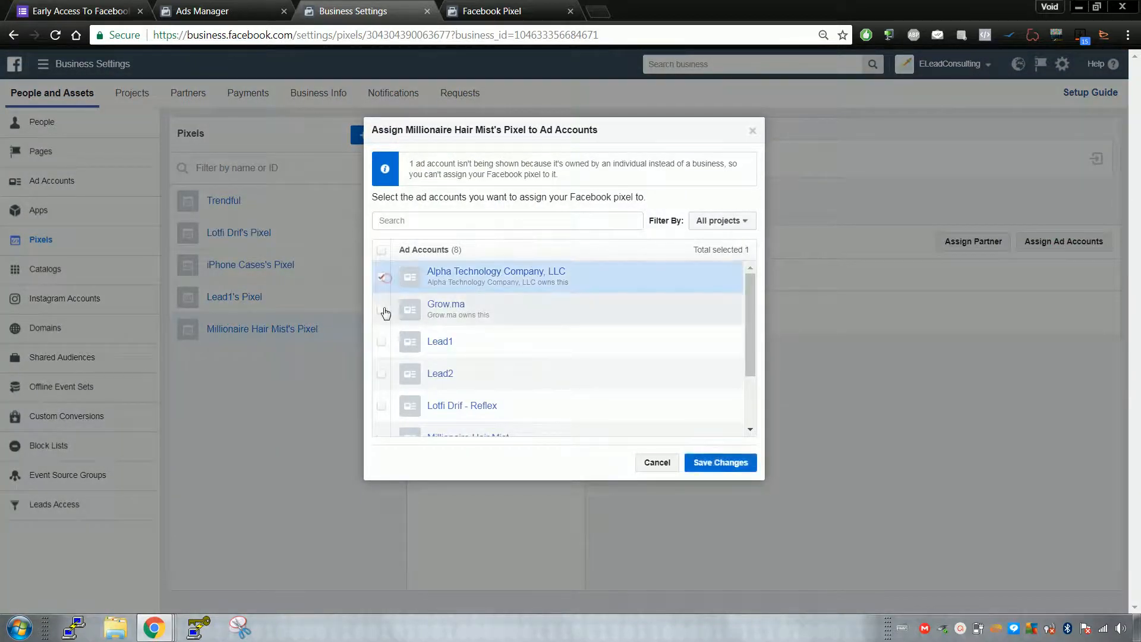
{"action": "left_click", "coordinate": [384, 309]}
{"action": "left_click", "coordinate": [671, 463]}
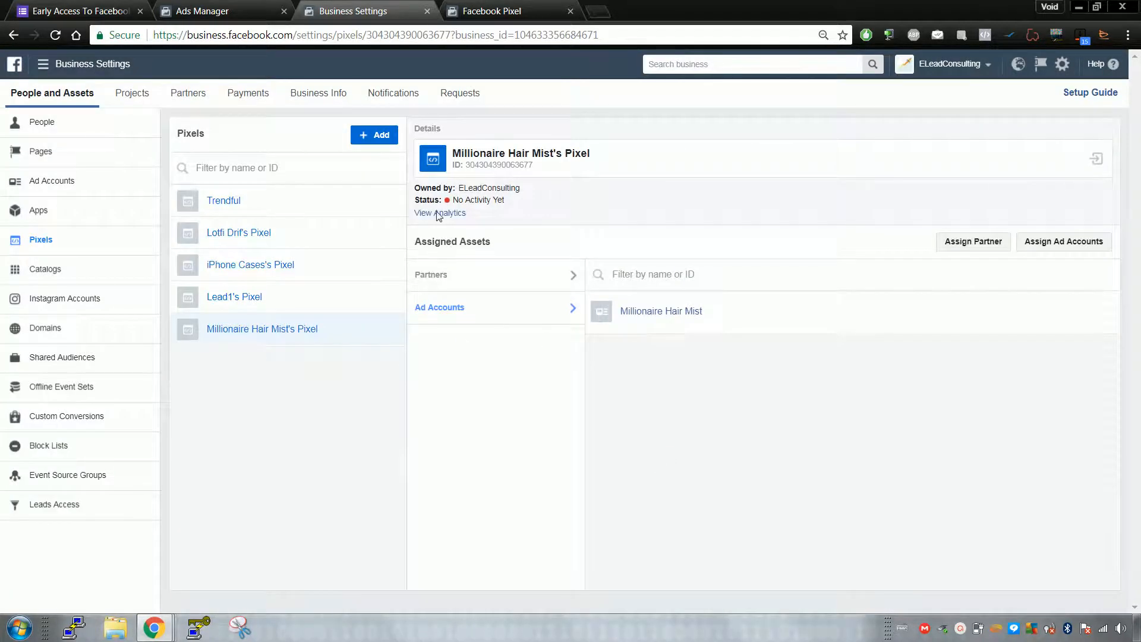
Show the tools overview in Events Manager to locate the Pixels entry, and compare it with the Business Settings pixel list.
{"action": "left_click", "coordinate": [498, 11]}
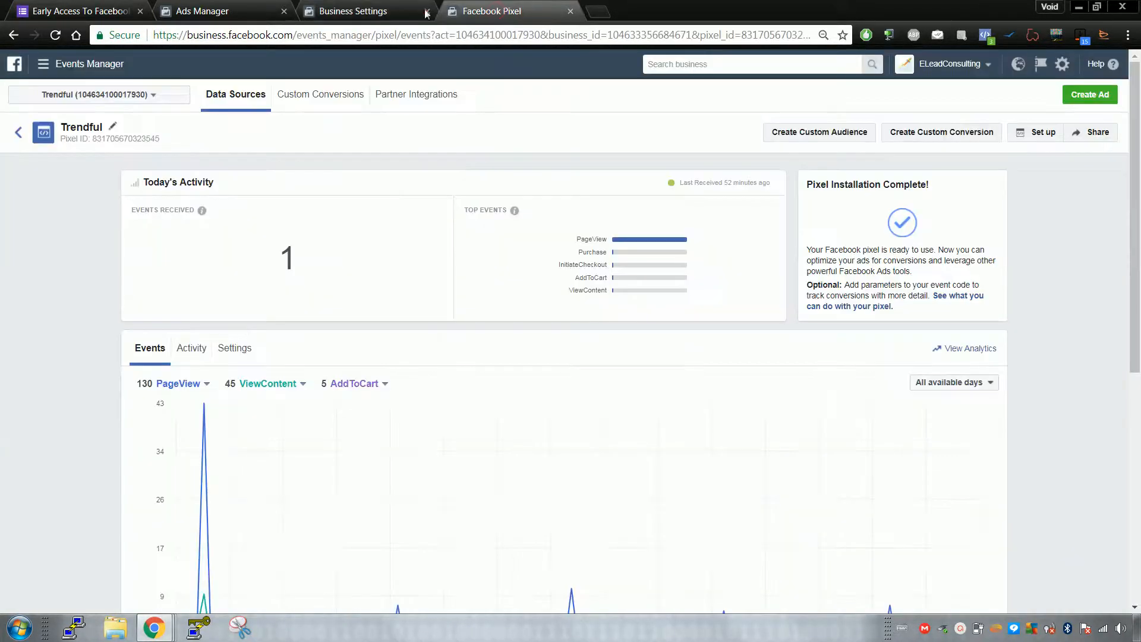
{"action": "left_click", "coordinate": [66, 64]}
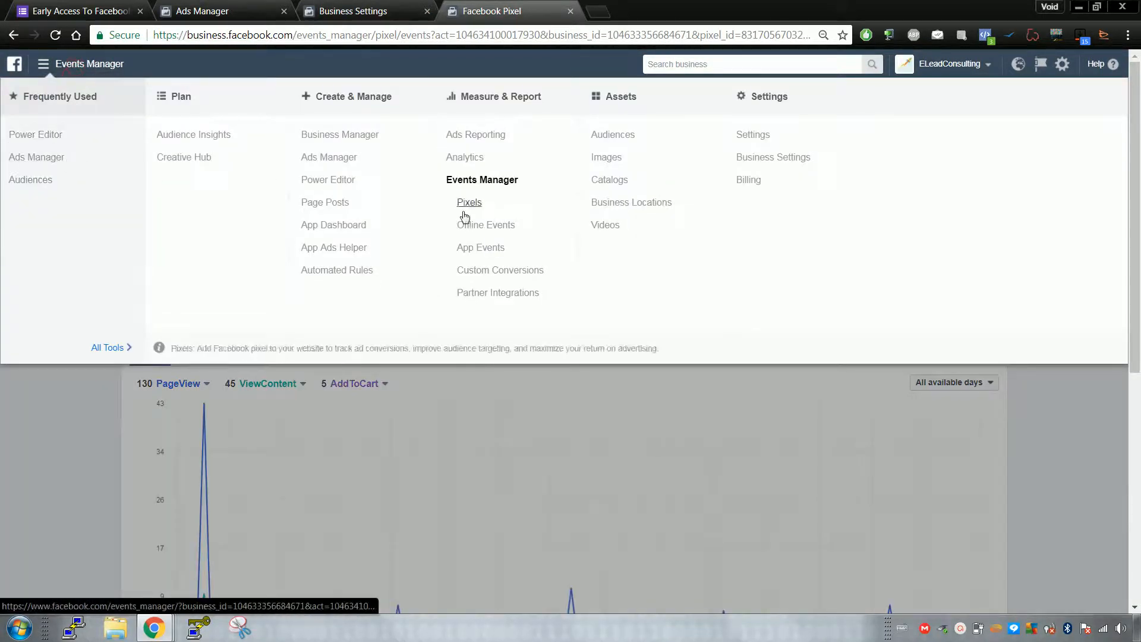
{"action": "left_click", "coordinate": [405, 7]}
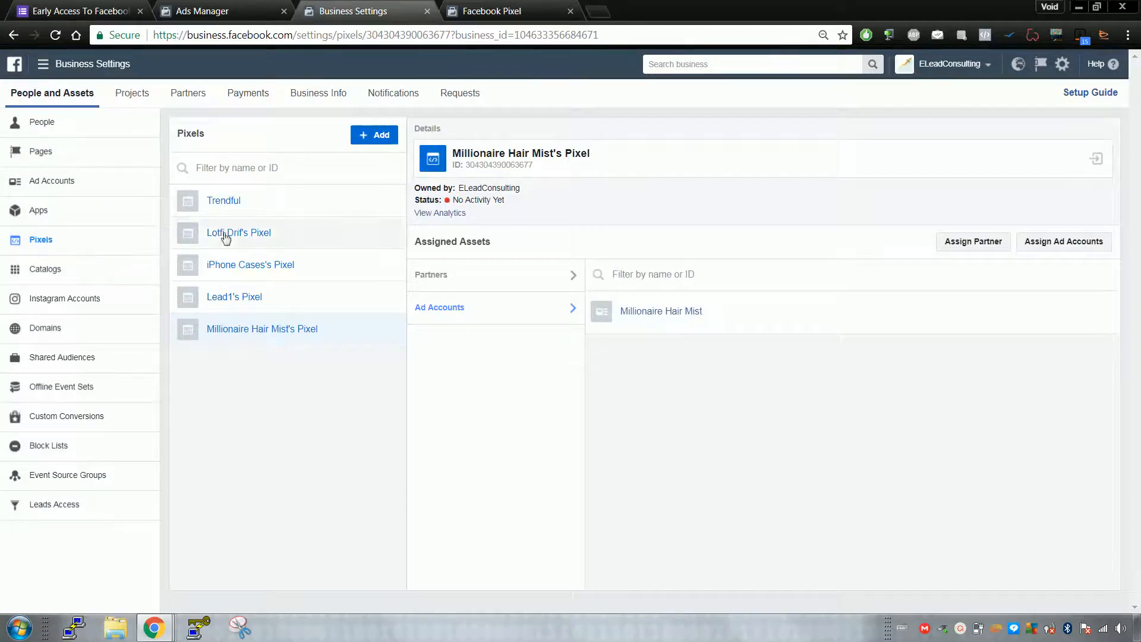
{"action": "left_click", "coordinate": [540, 8]}
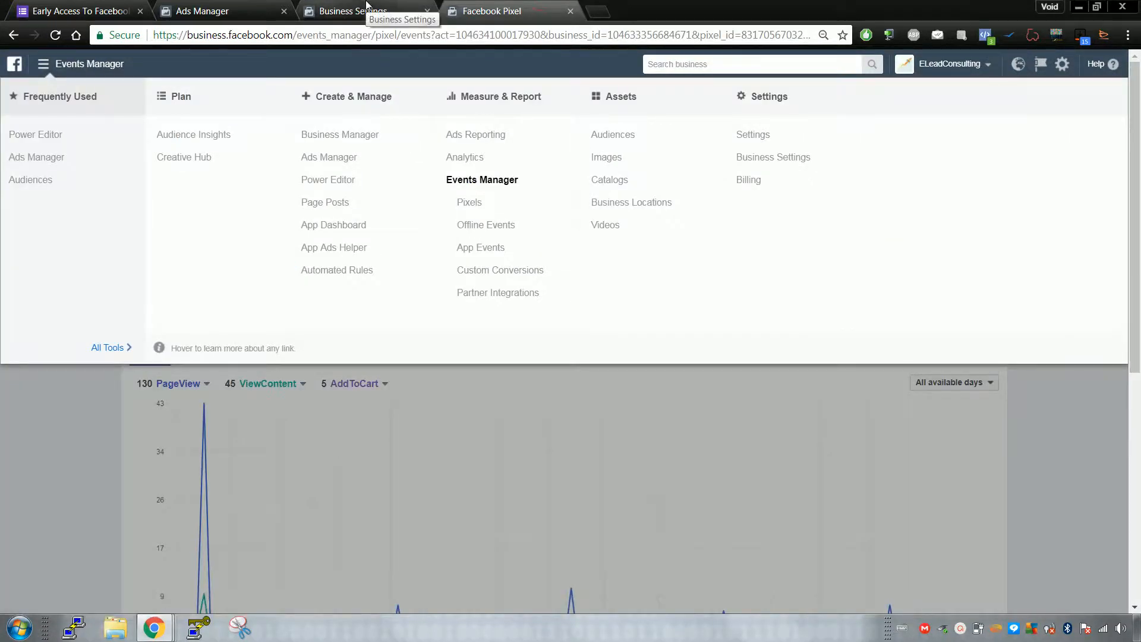
{"action": "left_click", "coordinate": [367, 4]}
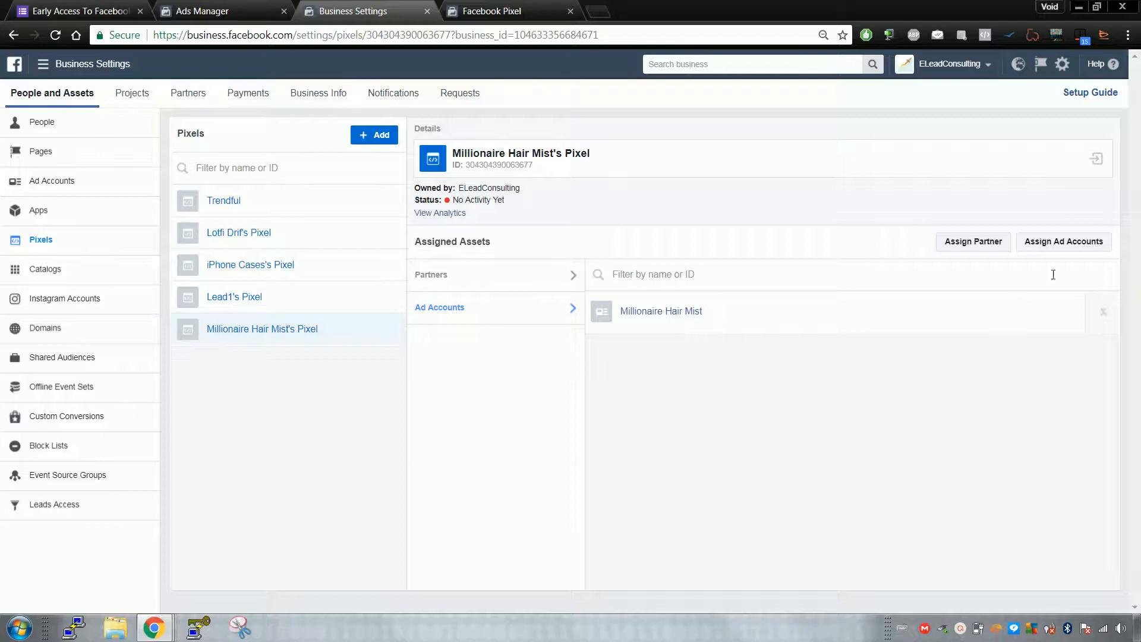
{"action": "left_click", "coordinate": [1061, 244]}
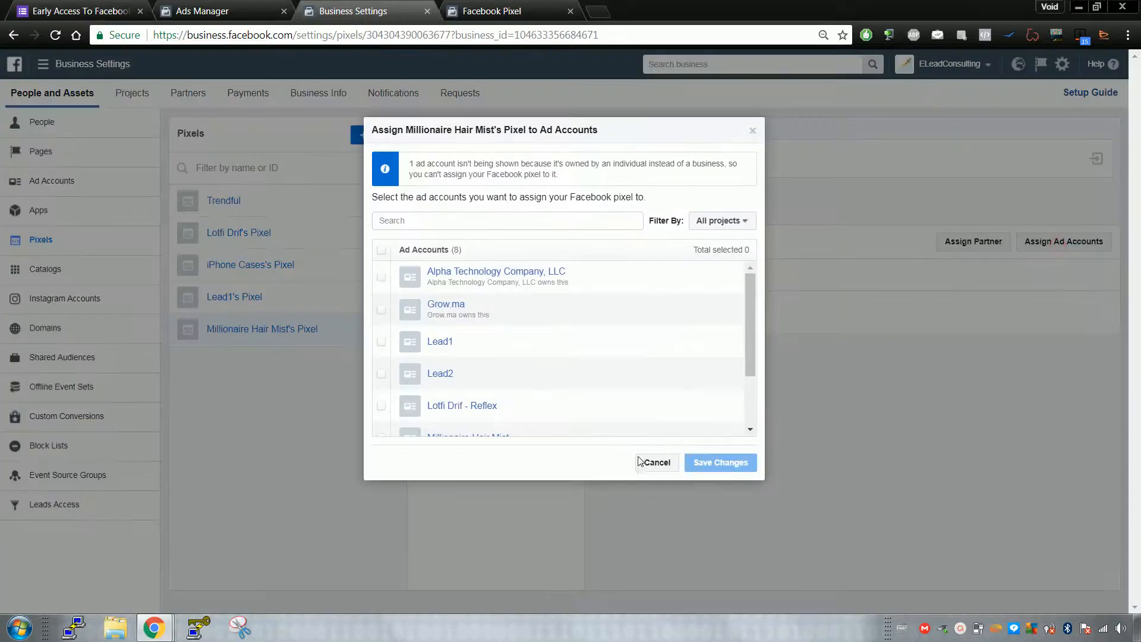
{"action": "left_click", "coordinate": [656, 463]}
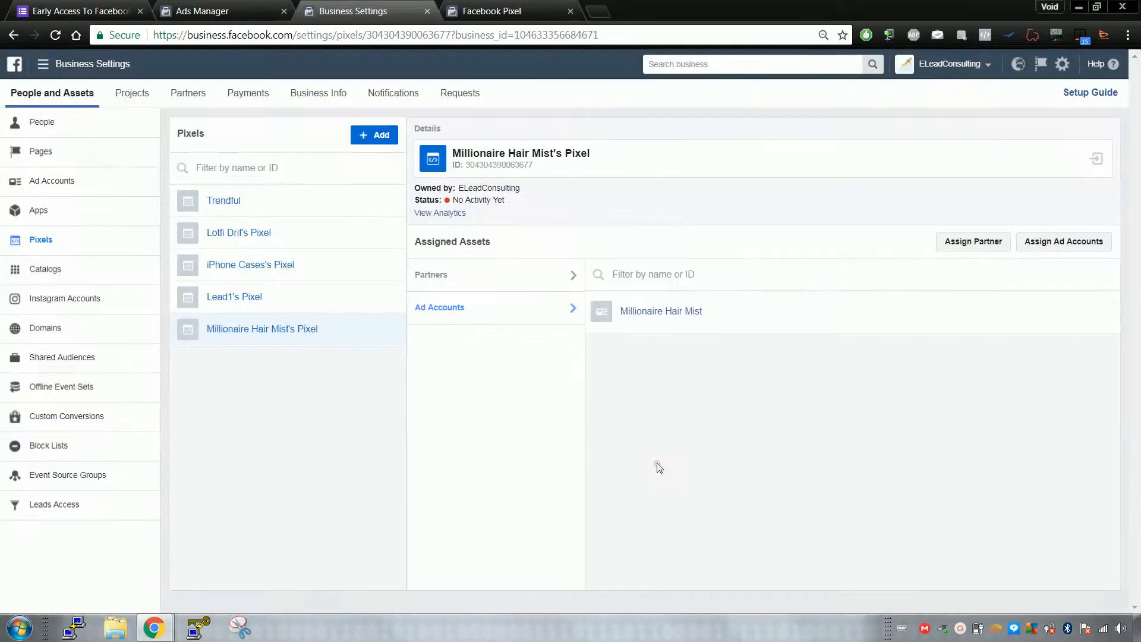
View Shared Audiences in Business Settings, and open the Audiences library of the Trendful ad account in the other browser tab.
{"action": "left_click", "coordinate": [119, 353]}
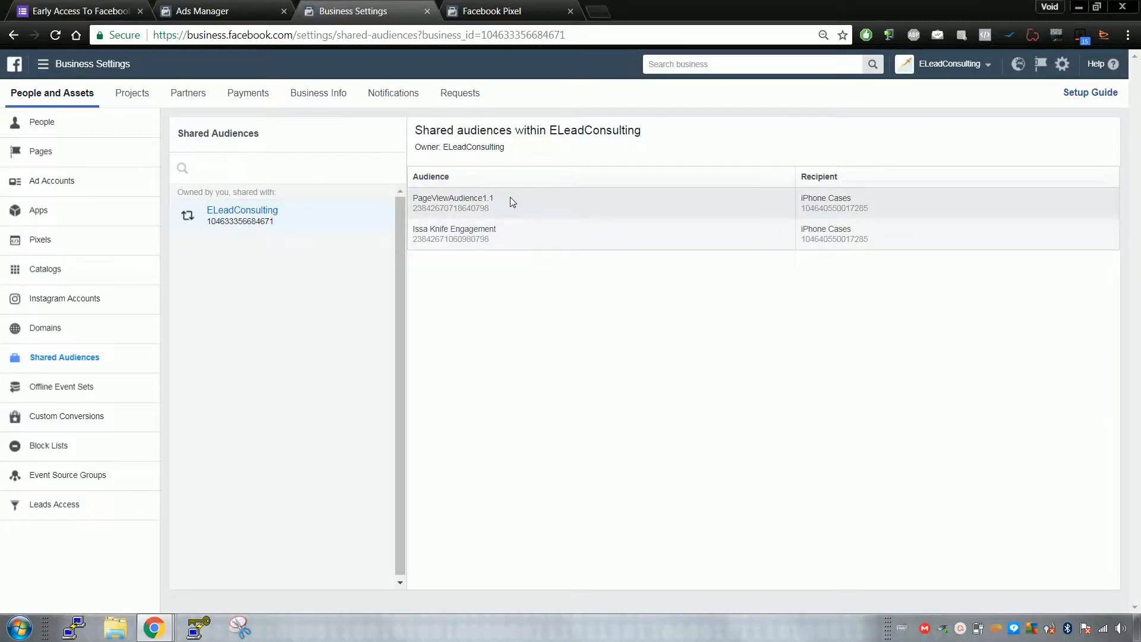
{"action": "left_click", "coordinate": [559, 7]}
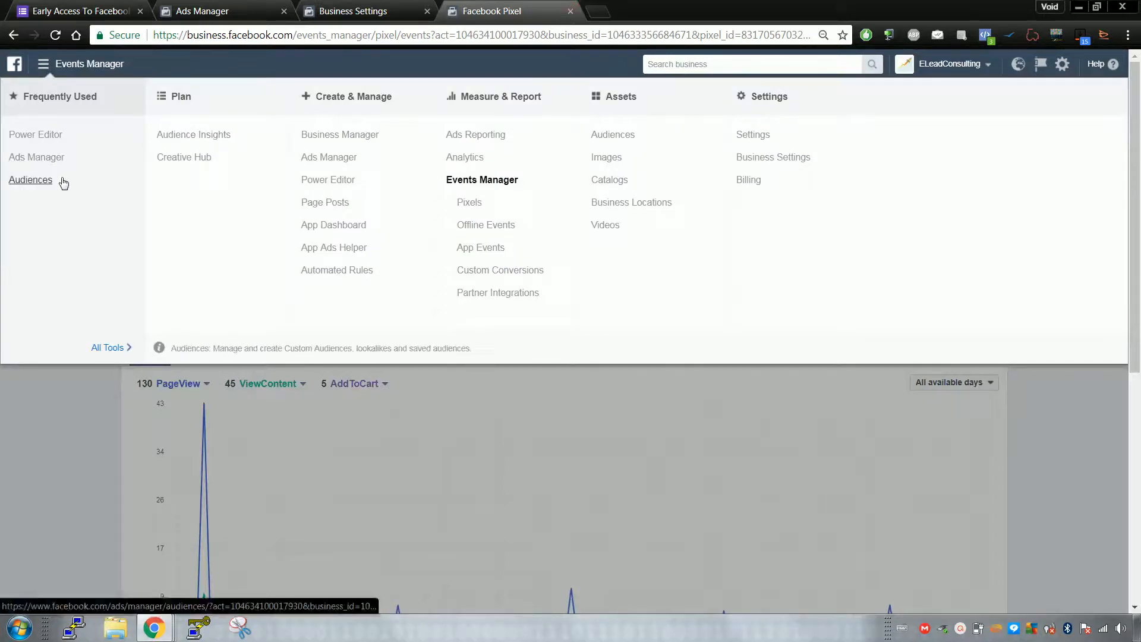
{"action": "left_click", "coordinate": [31, 180]}
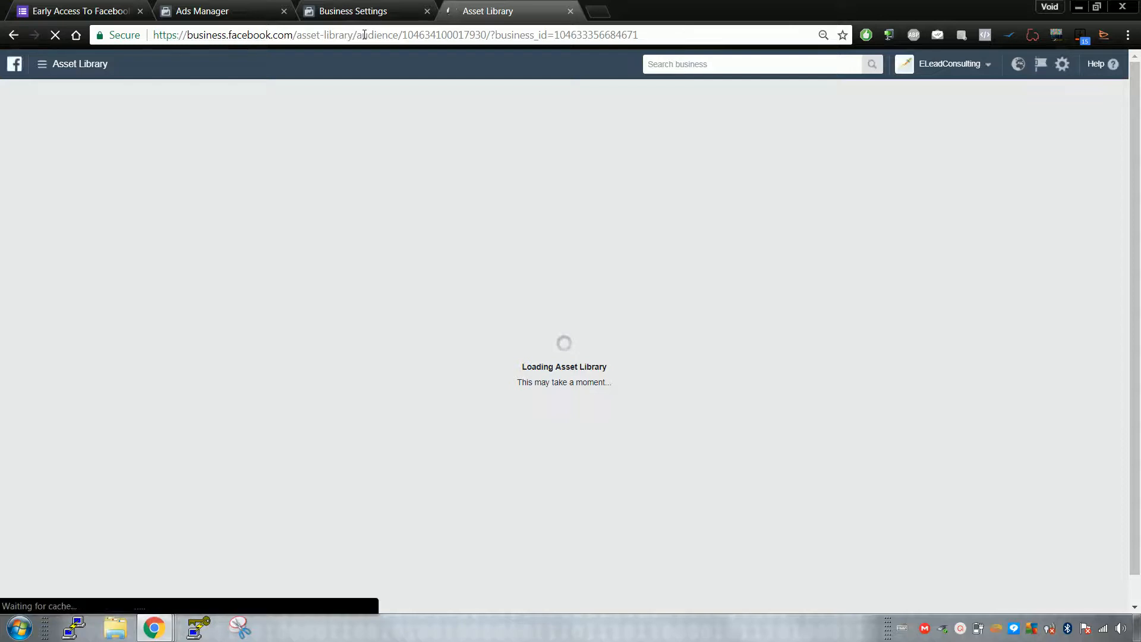
{"action": "left_click", "coordinate": [371, 7]}
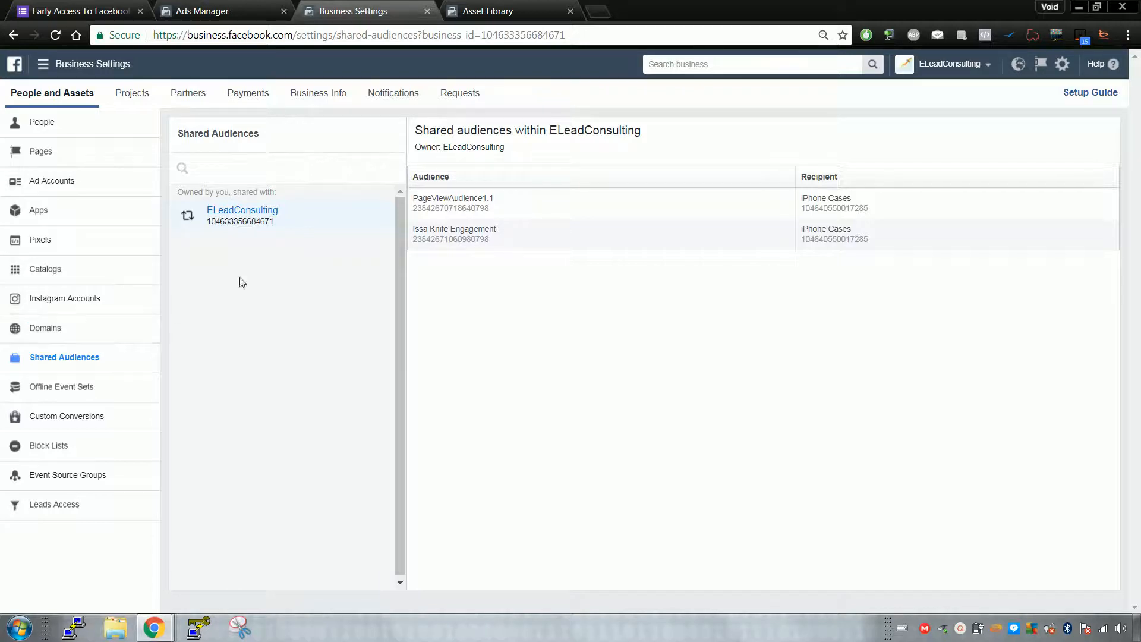
{"action": "left_click", "coordinate": [483, 8]}
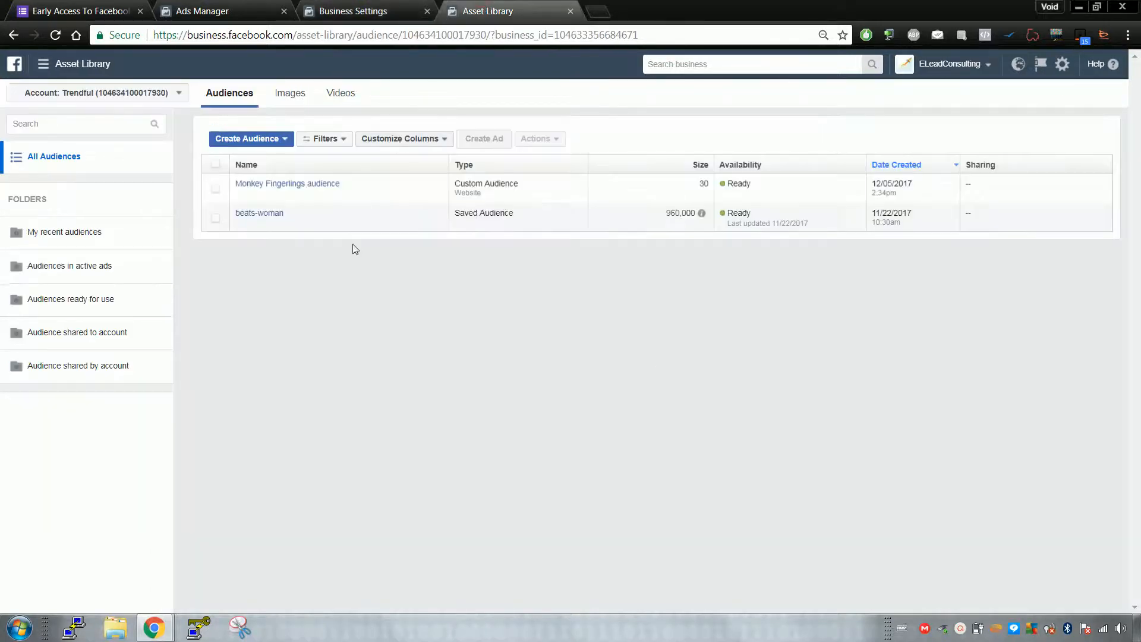
Select the Monkey Fingerlings audience, view the form for sharing it with another ad account, and cancel the form.
{"action": "left_click", "coordinate": [215, 188]}
{"action": "left_click", "coordinate": [542, 139]}
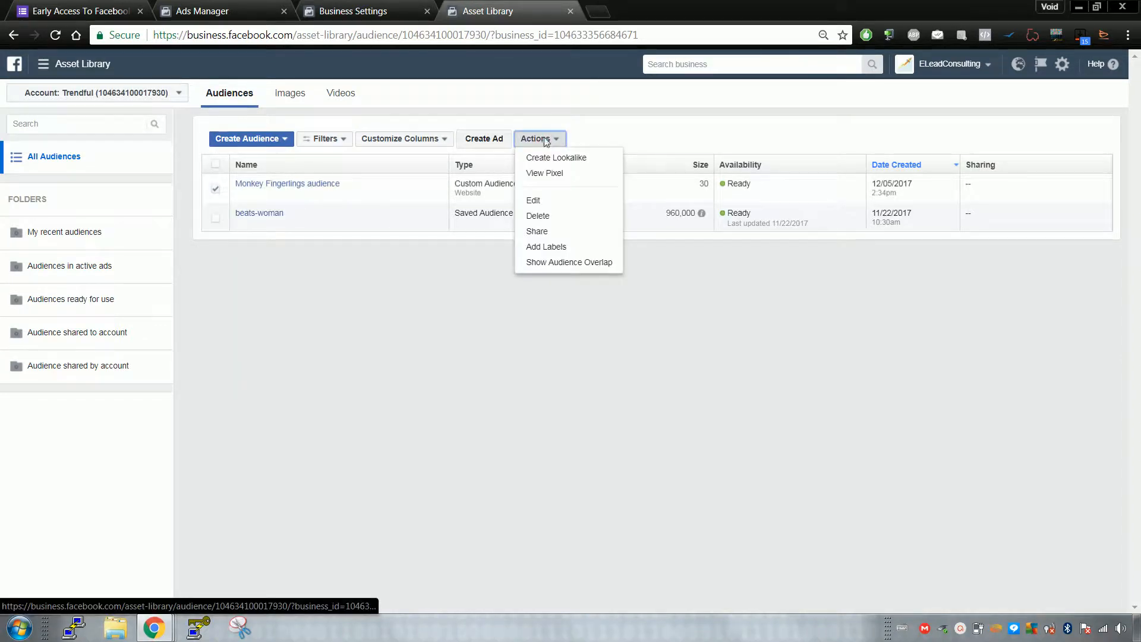
{"action": "left_click", "coordinate": [594, 237]}
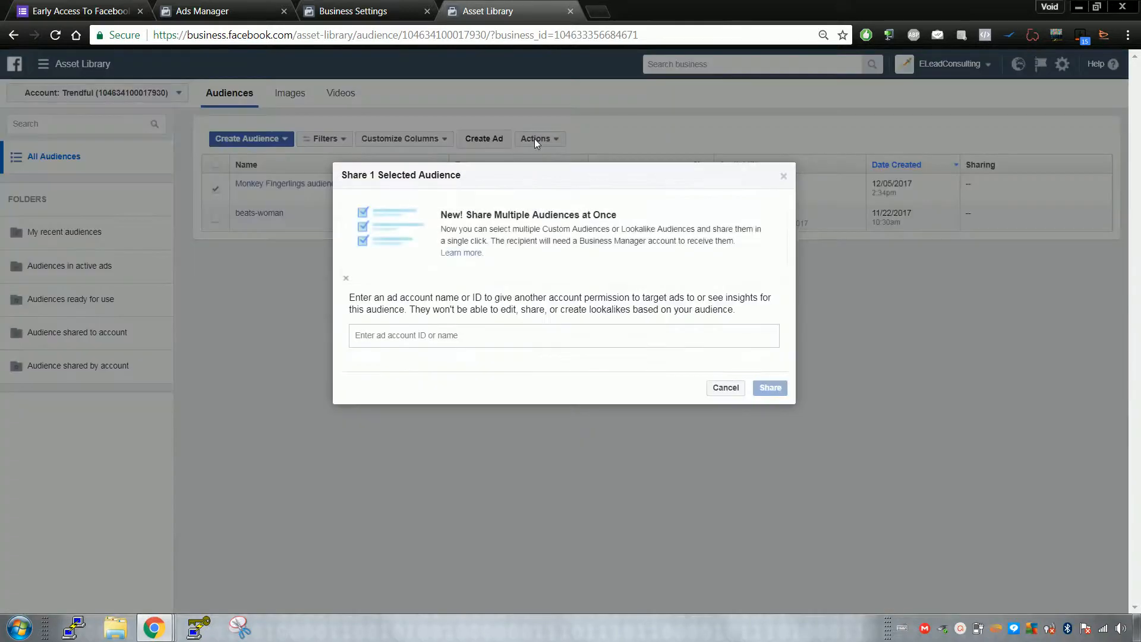
{"action": "left_click", "coordinate": [712, 391]}
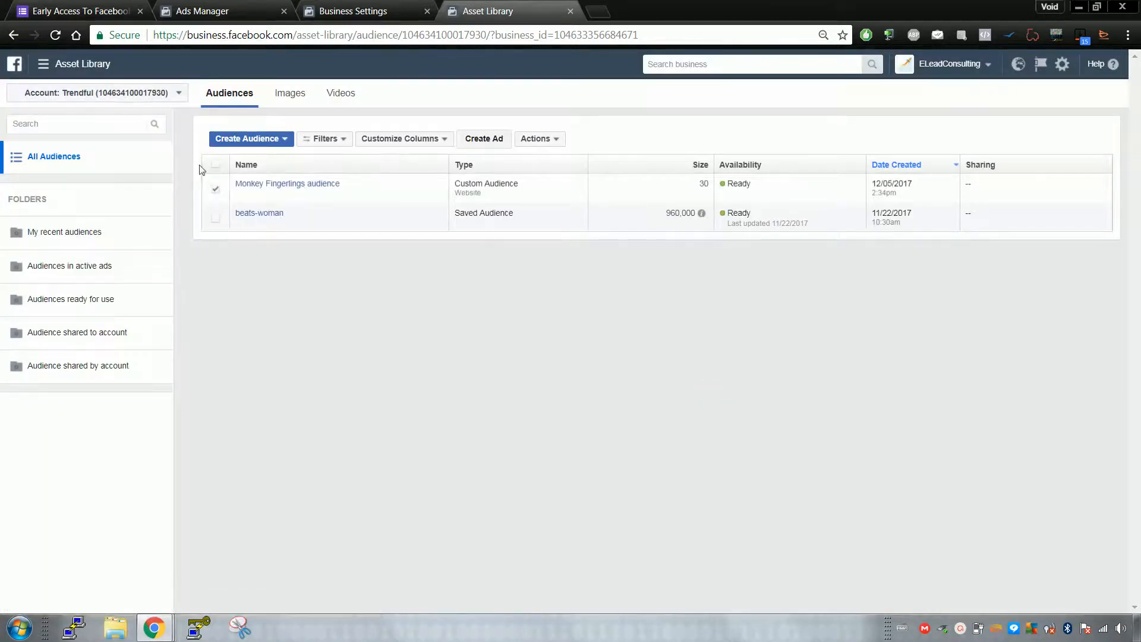
Show the actions available for the selected Monkey Fingerlings audience again to locate the Share option.
{"action": "left_click", "coordinate": [537, 139]}
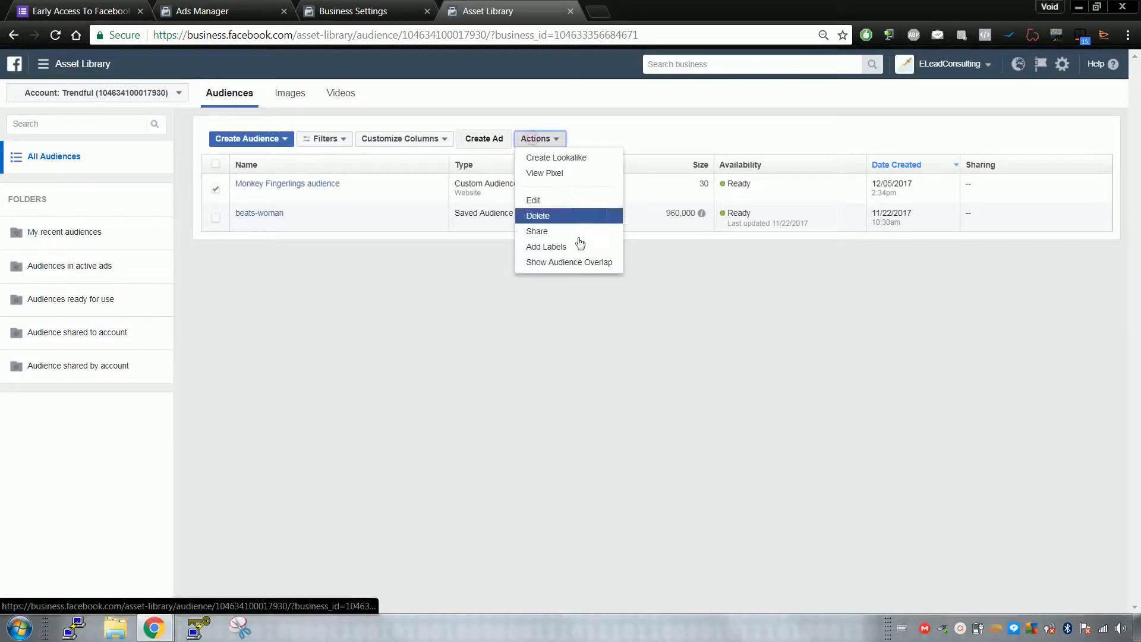
{"action": "left_click", "coordinate": [741, 339]}
{"action": "left_click", "coordinate": [558, 140]}
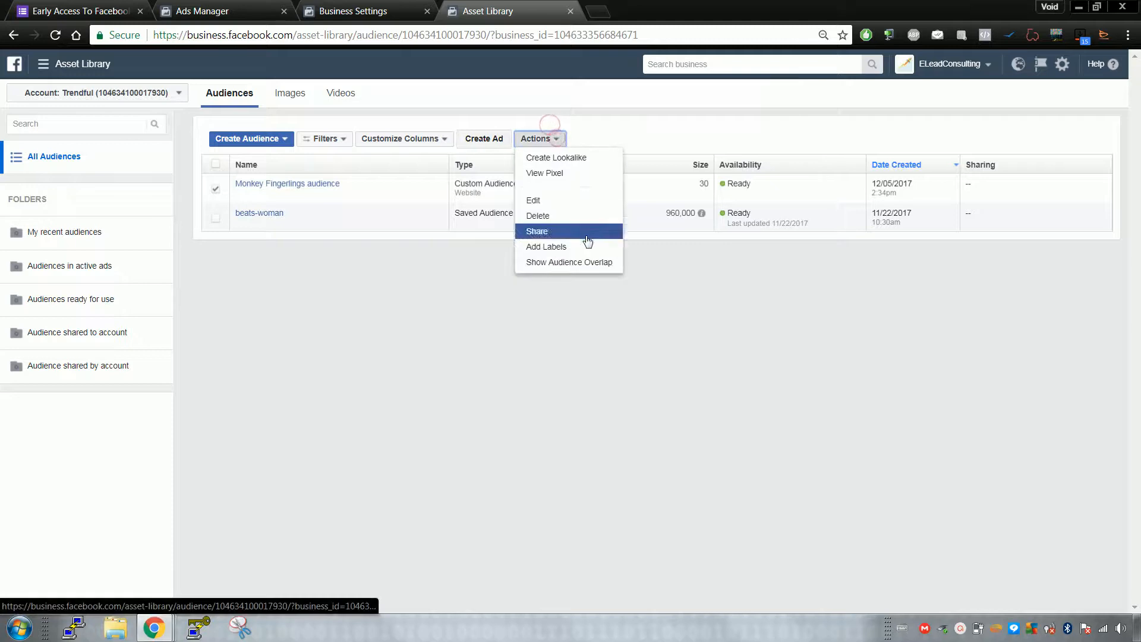
Open the sharing form for the Monkey Fingerlings audience, highlight the ad account ID in the page address, view the selectable ad accounts, and cancel.
{"action": "left_click", "coordinate": [589, 235]}
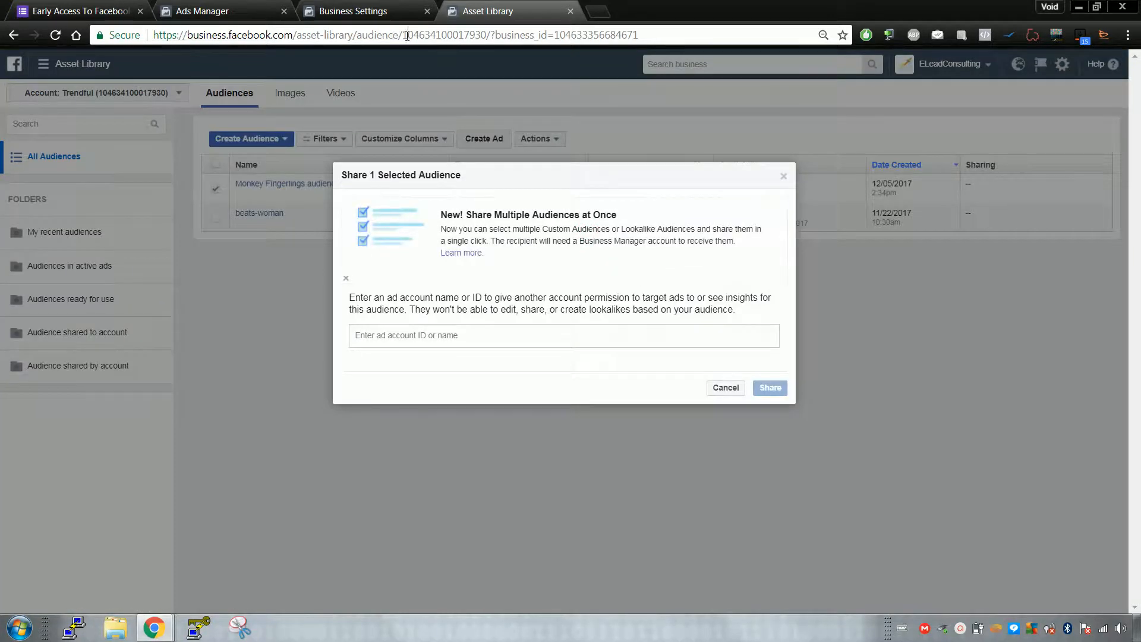
{"action": "left_click_drag", "start_coordinate": [407, 36], "coordinate": [401, 36]}
{"action": "left_click", "coordinate": [440, 35]}
{"action": "left_click_drag", "start_coordinate": [487, 36], "coordinate": [401, 36]}
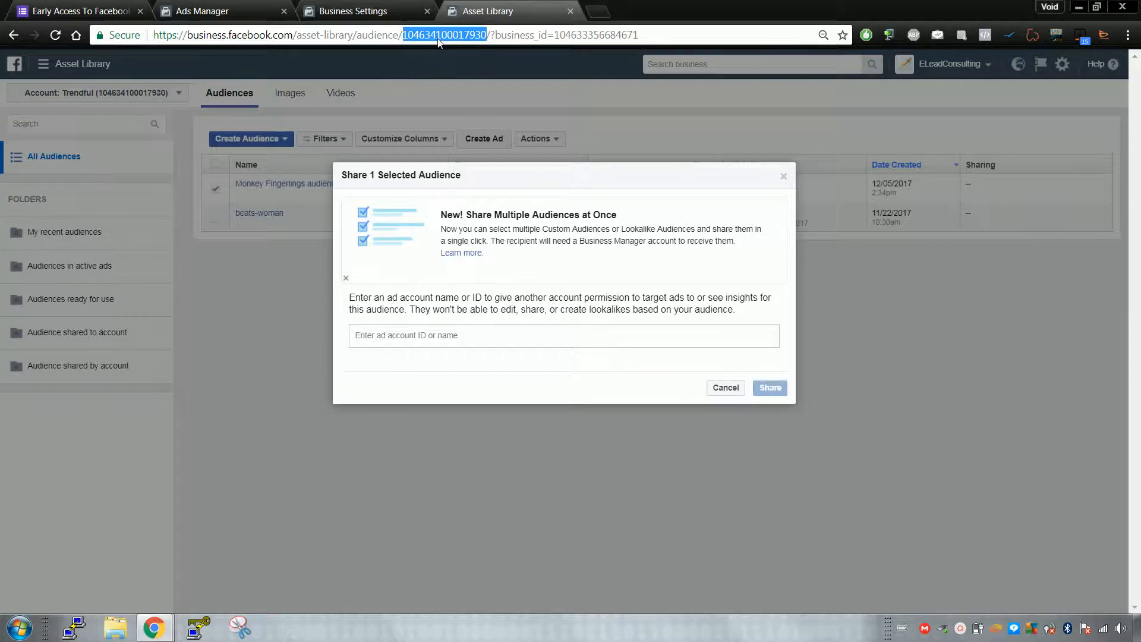
{"action": "left_click", "coordinate": [501, 338]}
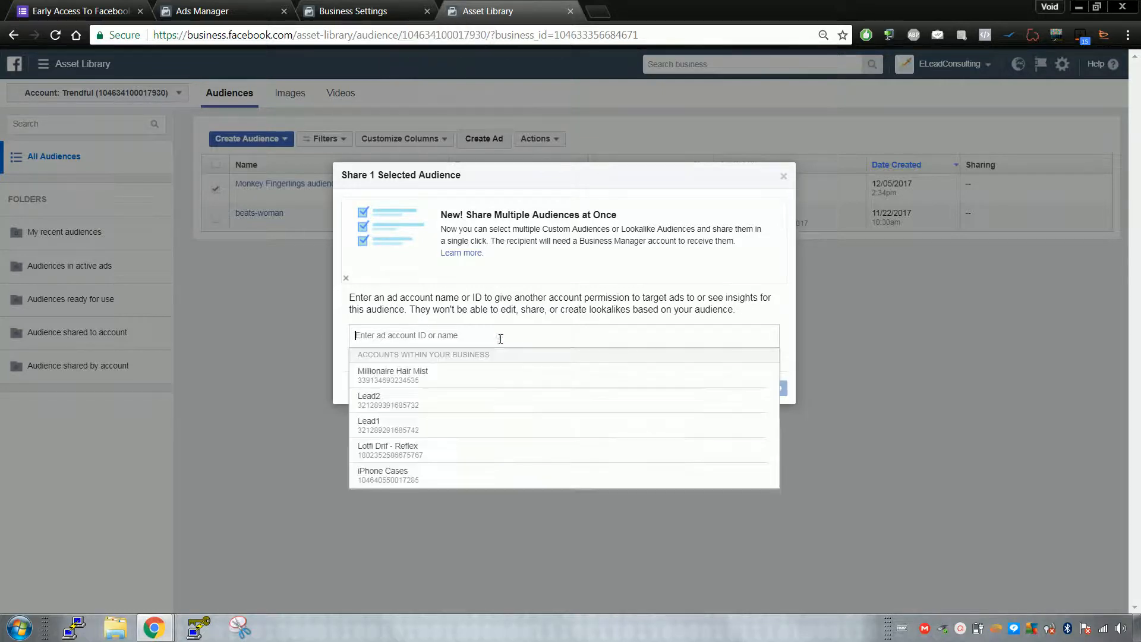
{"action": "left_click", "coordinate": [470, 295]}
{"action": "left_click", "coordinate": [462, 335]}
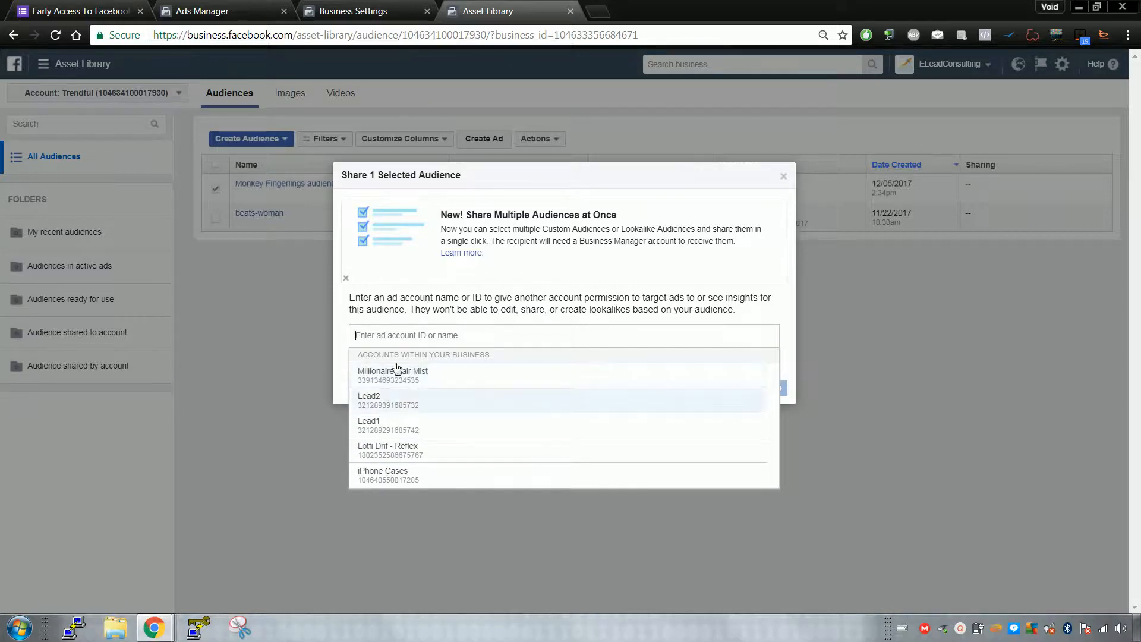
{"action": "left_click", "coordinate": [501, 229]}
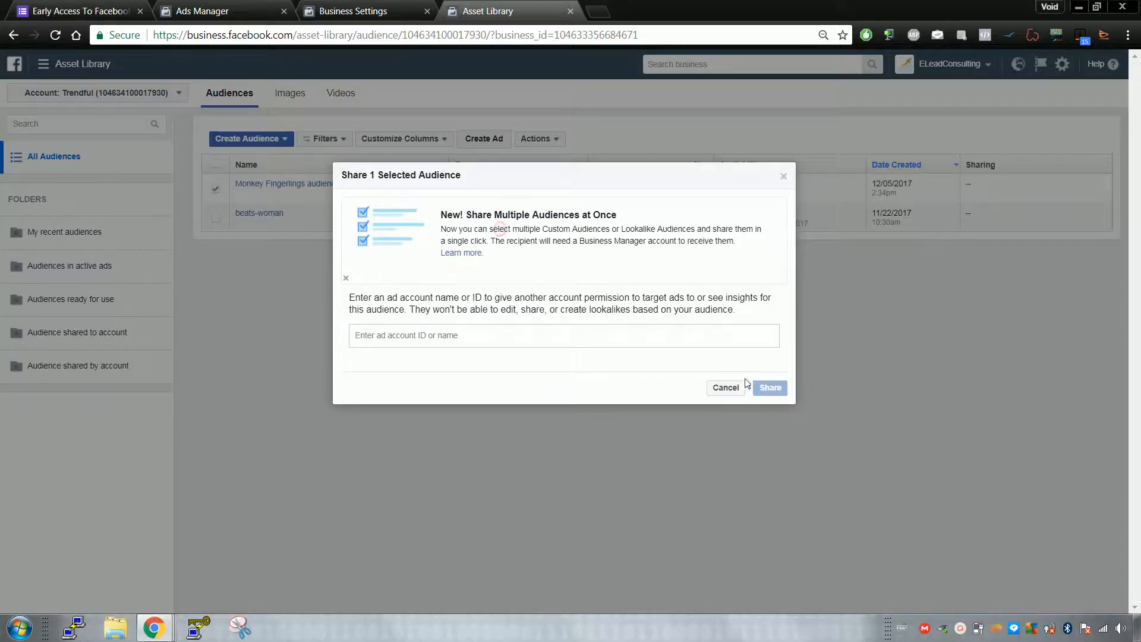
{"action": "left_click", "coordinate": [726, 388]}
Switch between the audience library and Shared Audiences in Business Settings, and view the frequently used tools there.
{"action": "left_click", "coordinate": [408, 6]}
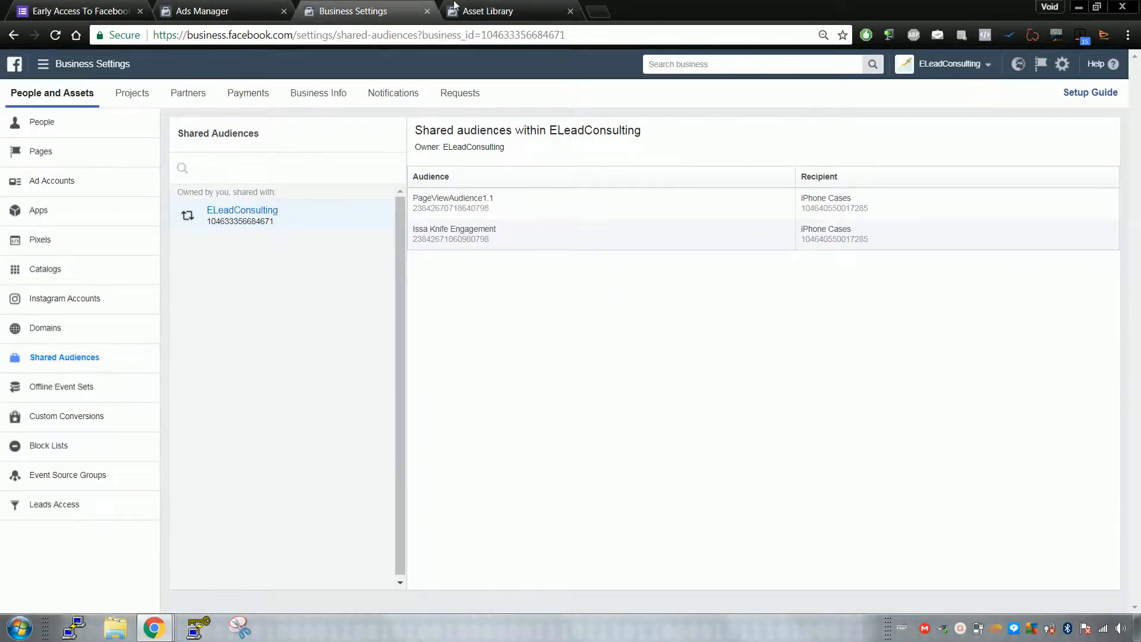
{"action": "left_click", "coordinate": [500, 11]}
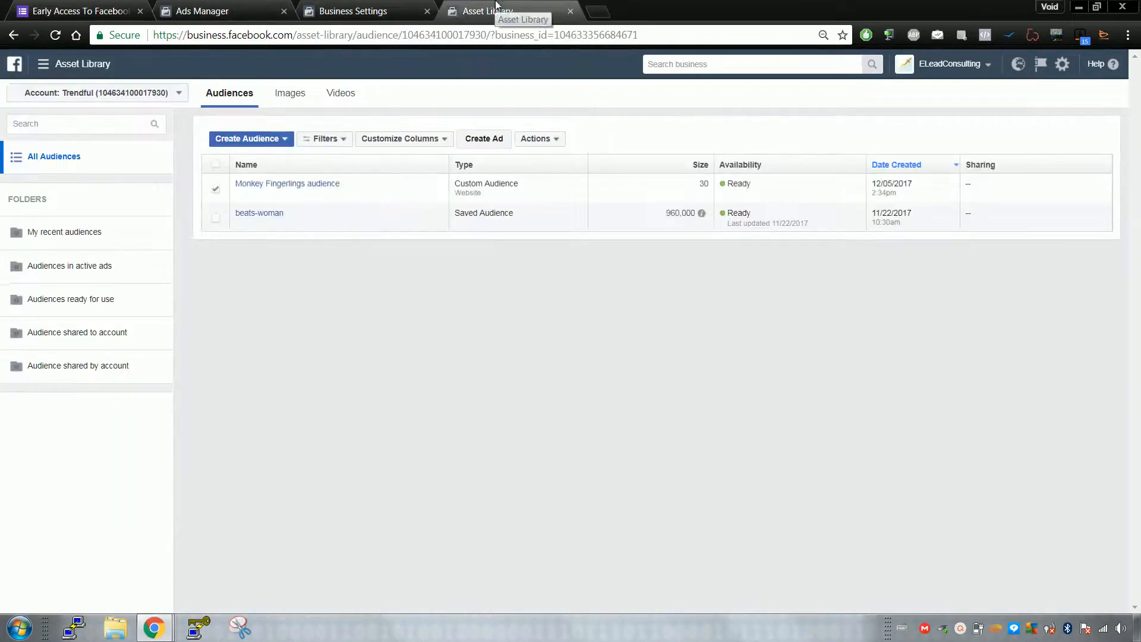
{"action": "left_click", "coordinate": [427, 140]}
{"action": "left_click", "coordinate": [380, 6]}
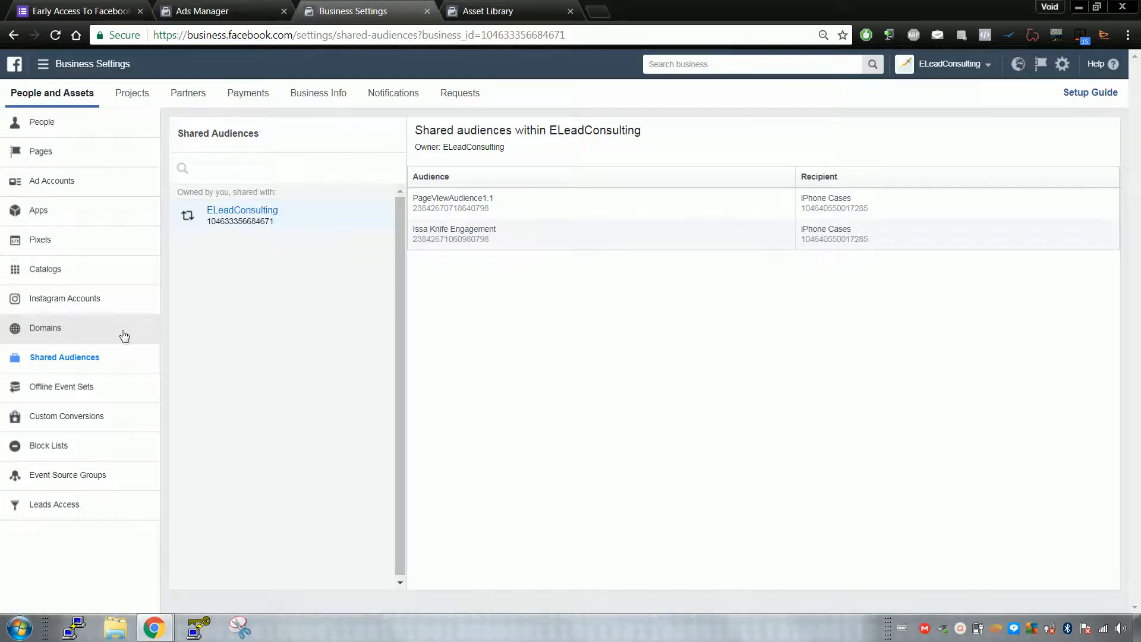
{"action": "left_click", "coordinate": [72, 66]}
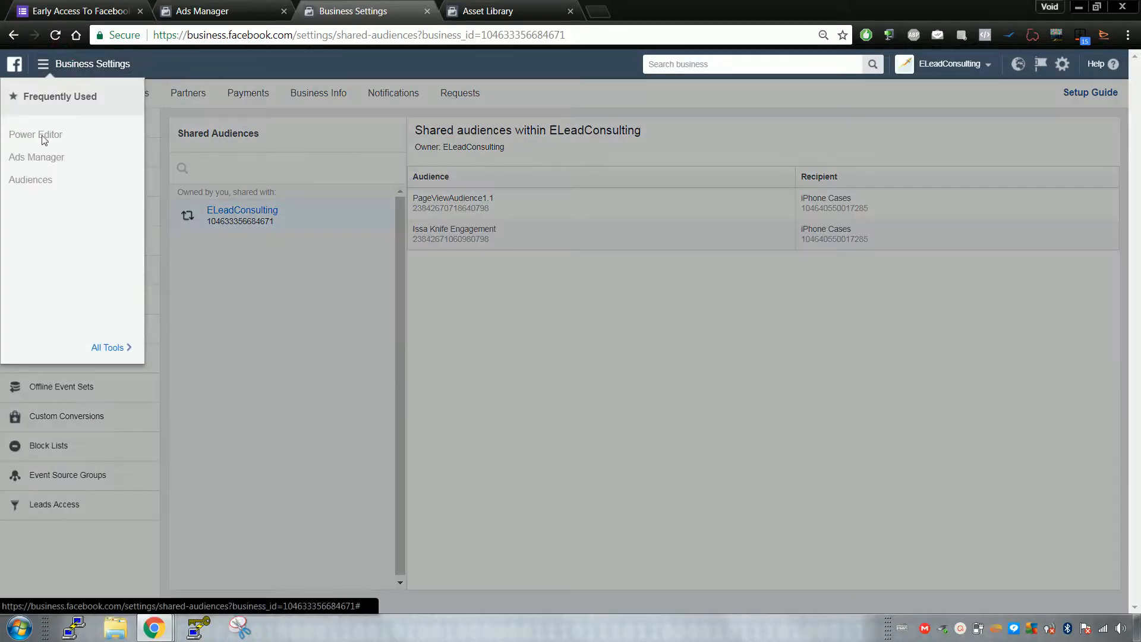
{"action": "left_click", "coordinate": [770, 186]}
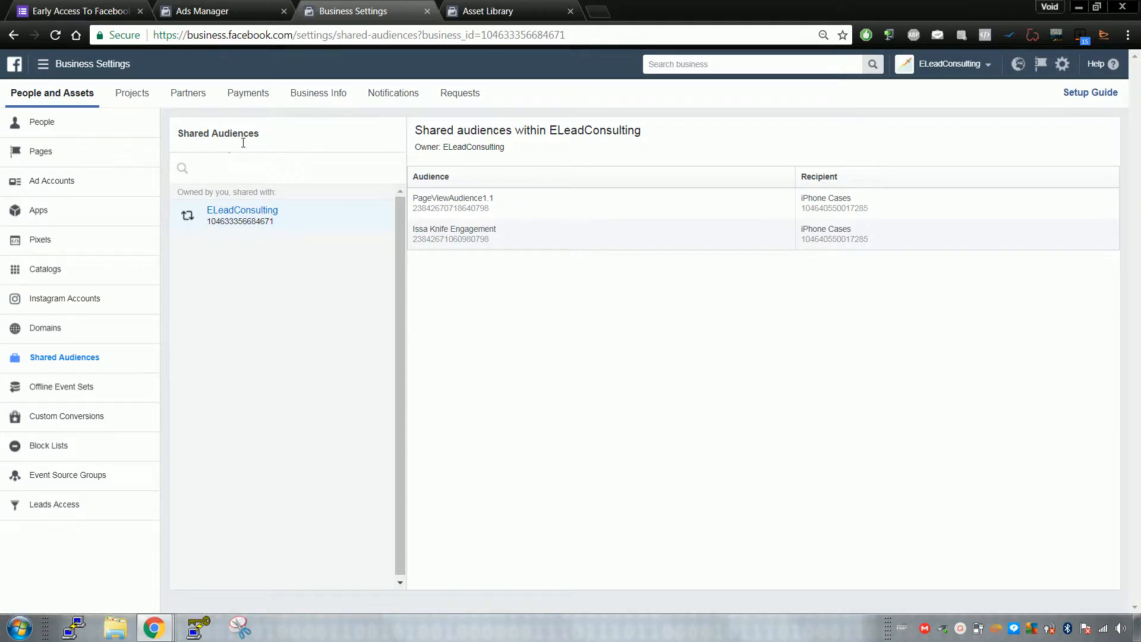
View the business's Pages, and examine the people and partners assigned to the ELeadConsulting page.
{"action": "left_click", "coordinate": [89, 159]}
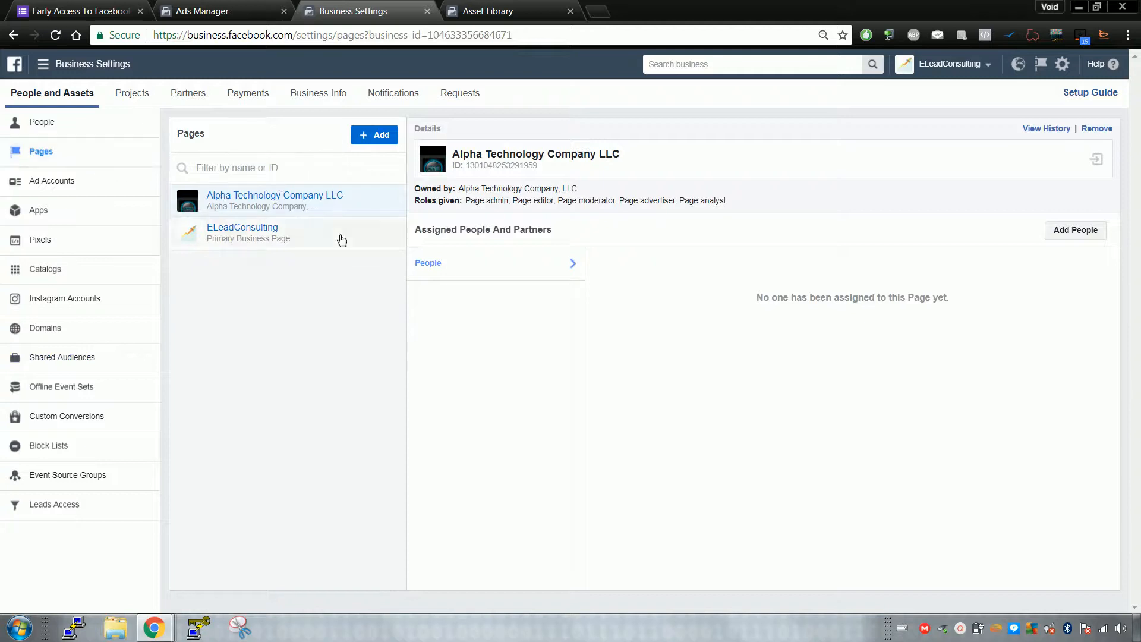
{"action": "left_click", "coordinate": [333, 193]}
{"action": "left_click", "coordinate": [346, 234]}
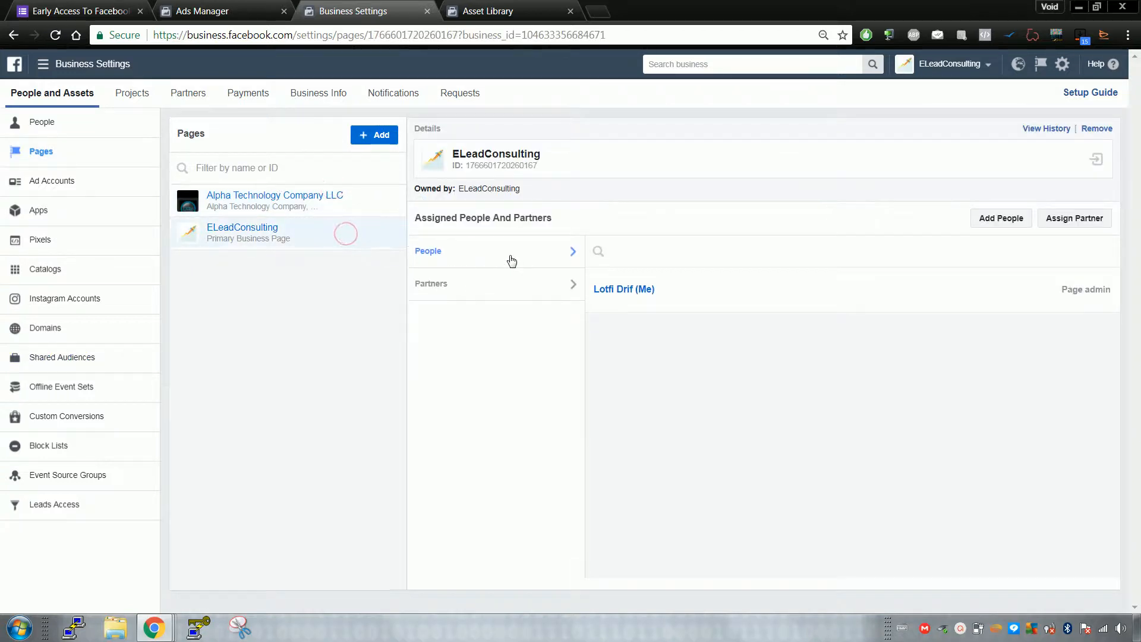
{"action": "left_click", "coordinate": [526, 286]}
{"action": "left_click", "coordinate": [526, 257]}
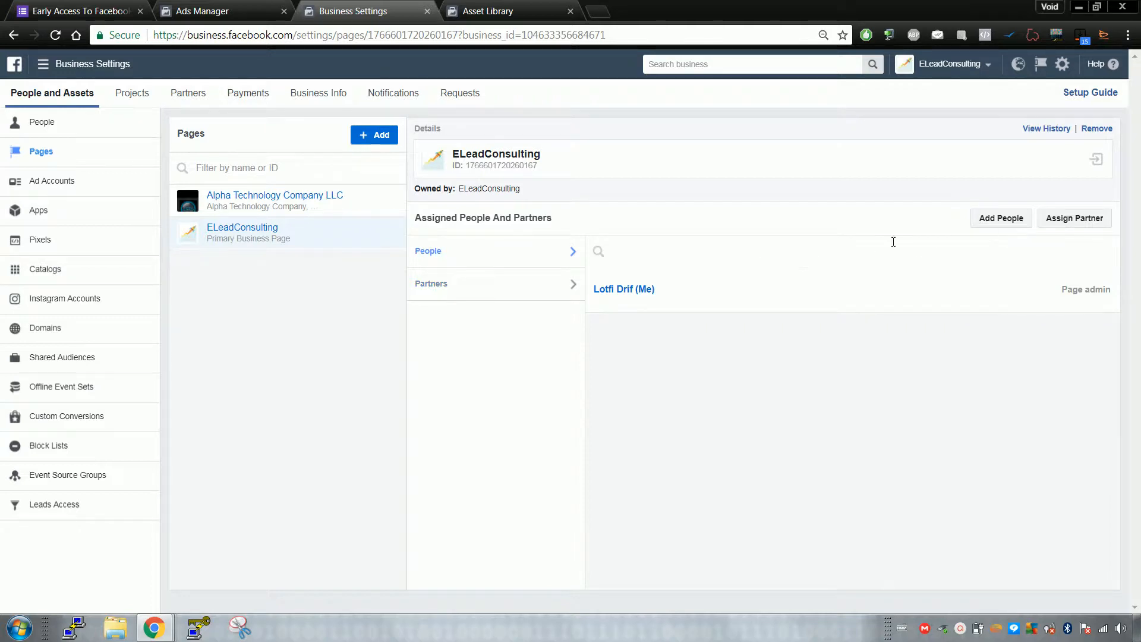
View the Instagram Accounts settings, show the form for adding an account for advertising, and close it.
{"action": "left_click", "coordinate": [107, 298]}
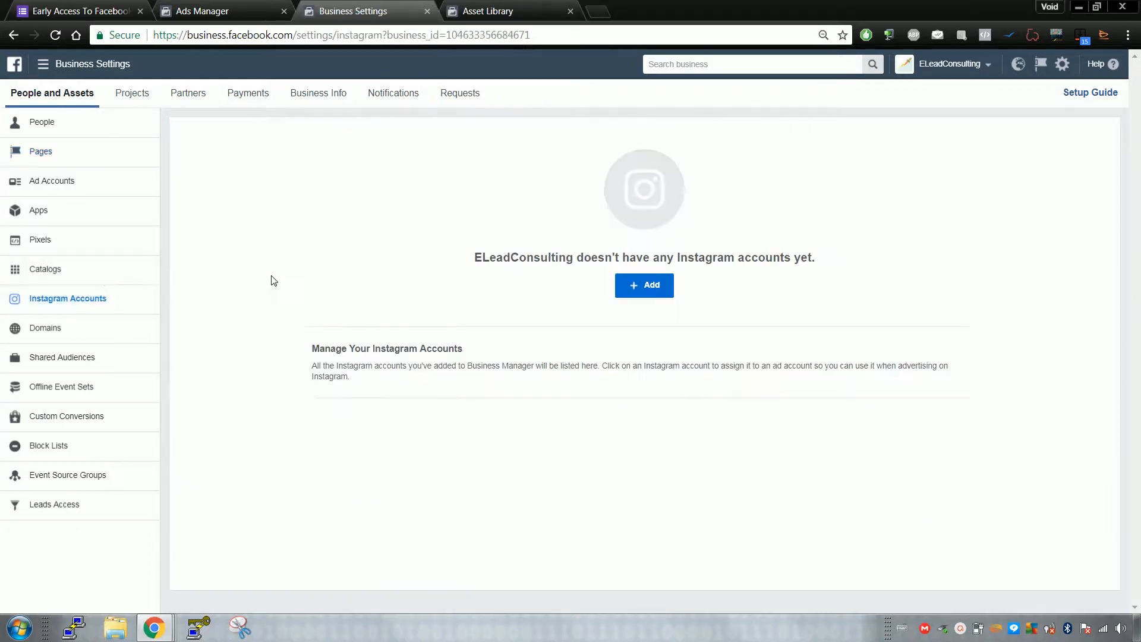
{"action": "left_click", "coordinate": [625, 277]}
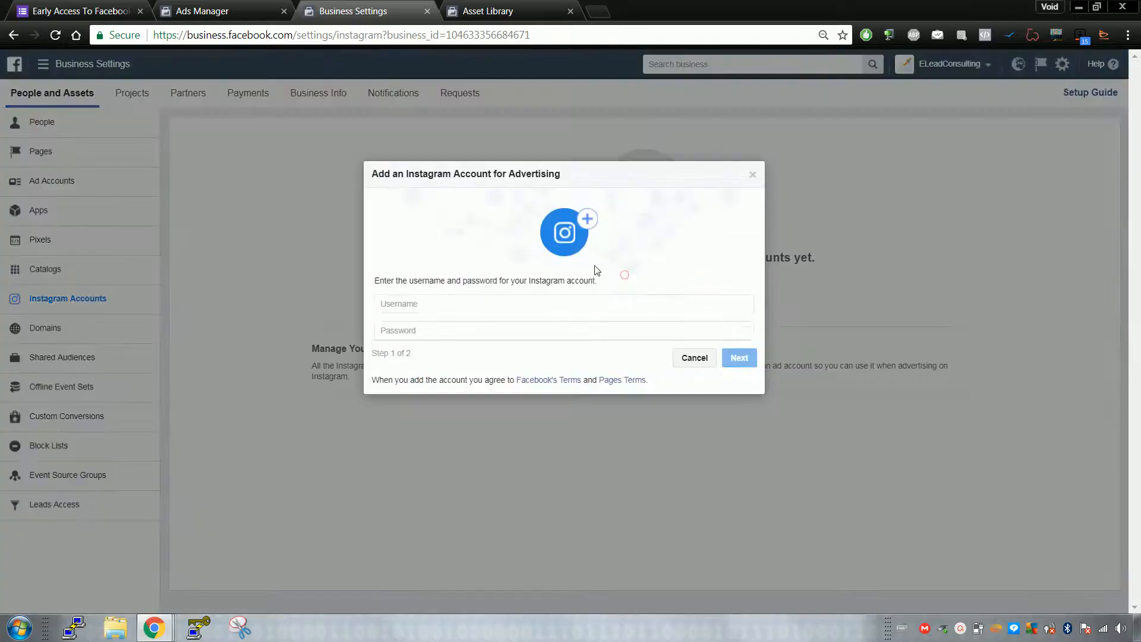
{"action": "left_click", "coordinate": [753, 175]}
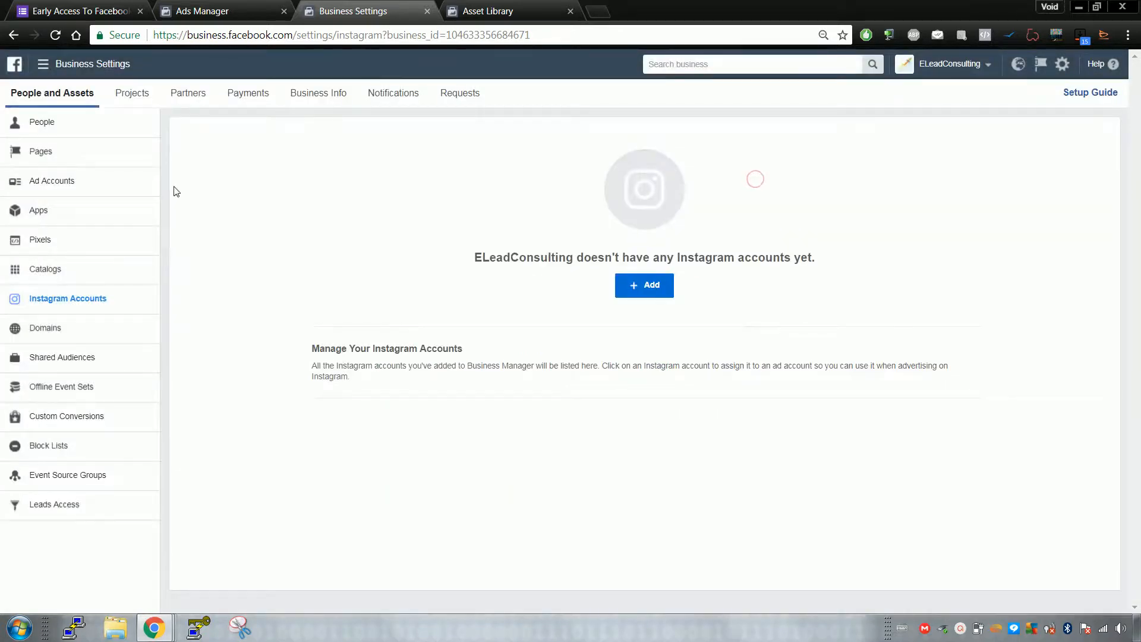
{"action": "left_click", "coordinate": [14, 249]}
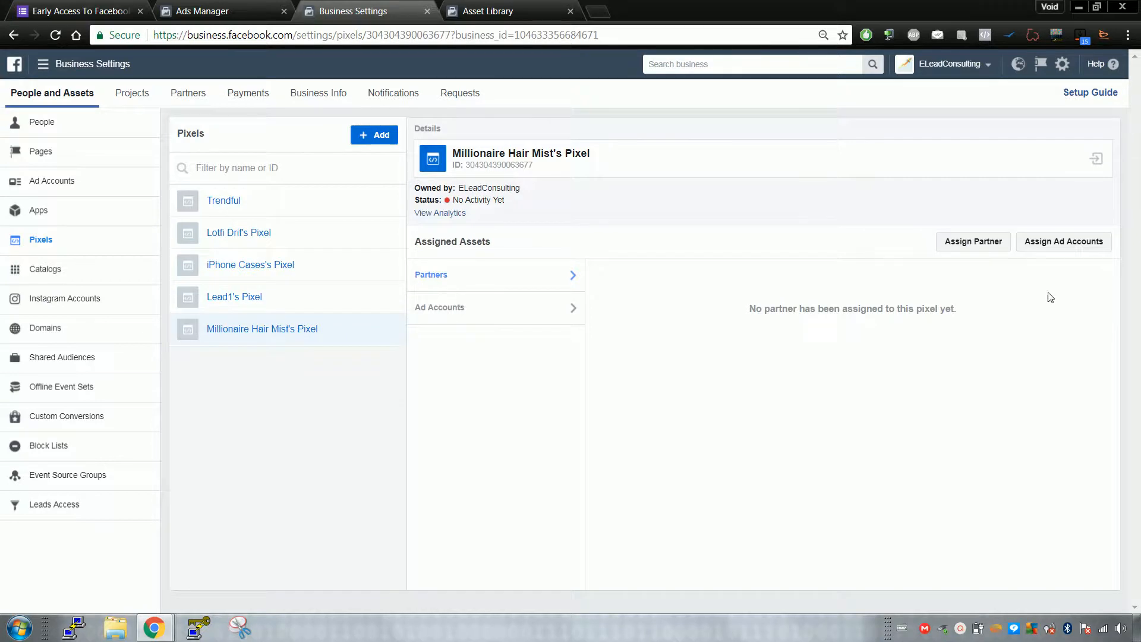
{"action": "left_click", "coordinate": [1074, 249]}
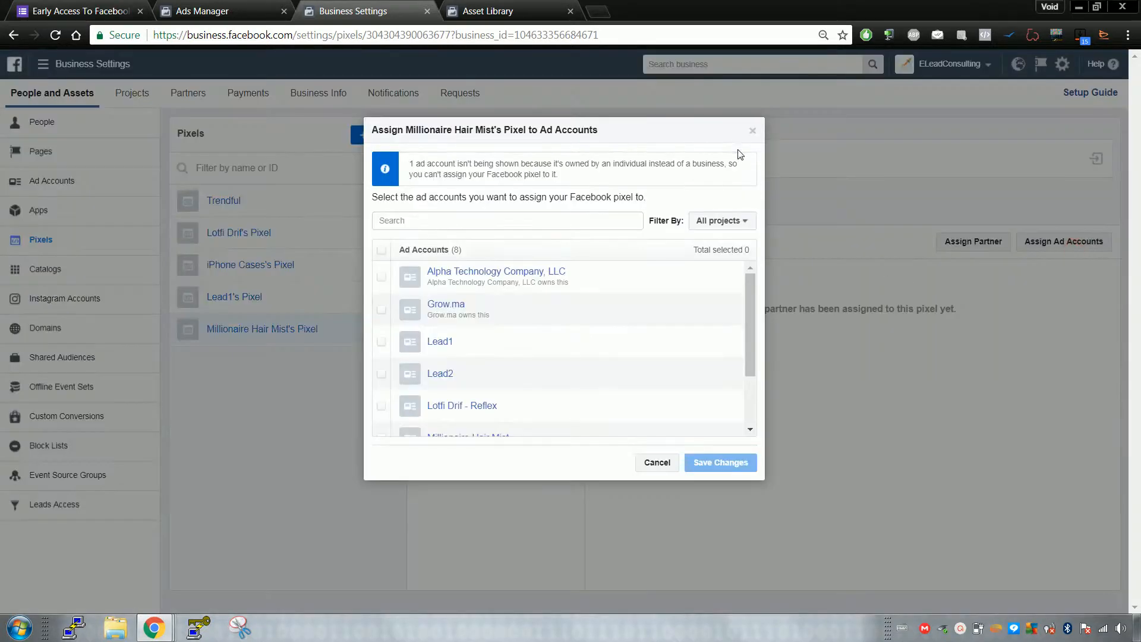
{"action": "left_click", "coordinate": [752, 131]}
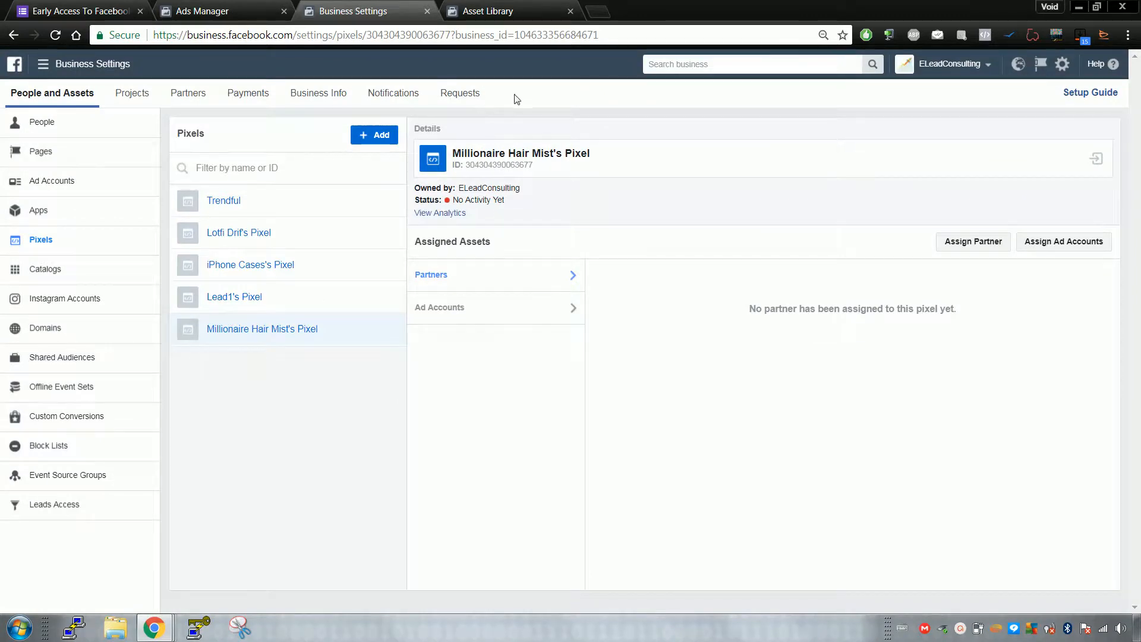
Look through the business notification settings, and return to People and Assets.
{"action": "left_click", "coordinate": [409, 98]}
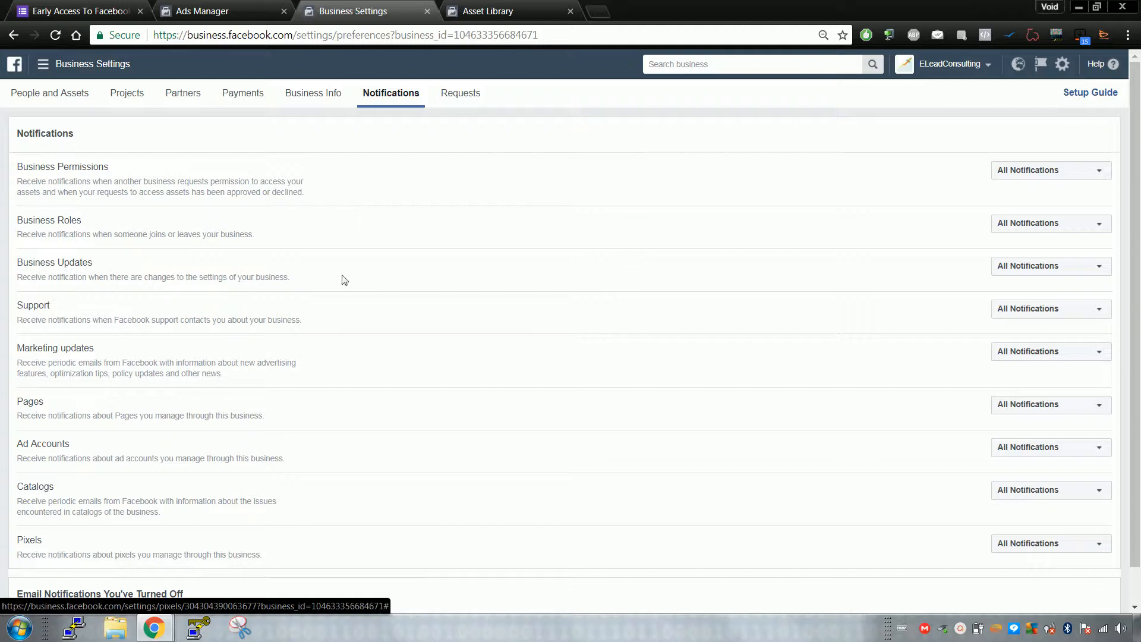
{"action": "scroll", "coordinate": [254, 339], "scroll_direction": "down", "scroll_amount": 1}
{"action": "scroll", "coordinate": [1005, 213], "scroll_direction": "up", "scroll_amount": 1}
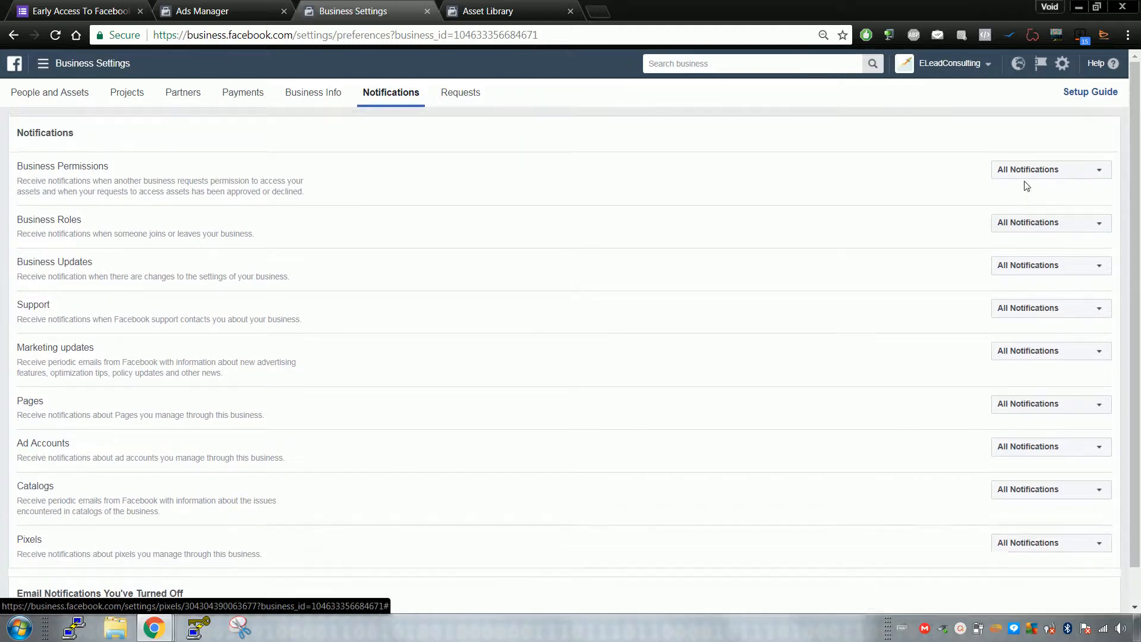
{"action": "left_click", "coordinate": [38, 99]}
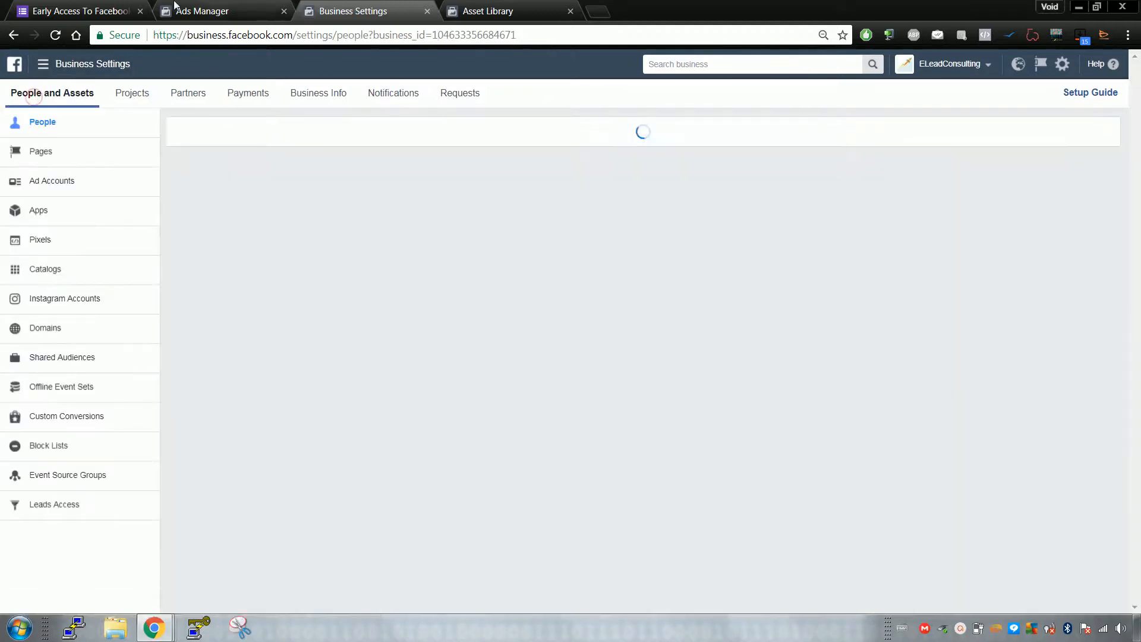
Go to Ads Manager from Business Settings, and view the ad accounts available to switch to.
{"action": "left_click", "coordinate": [252, 9]}
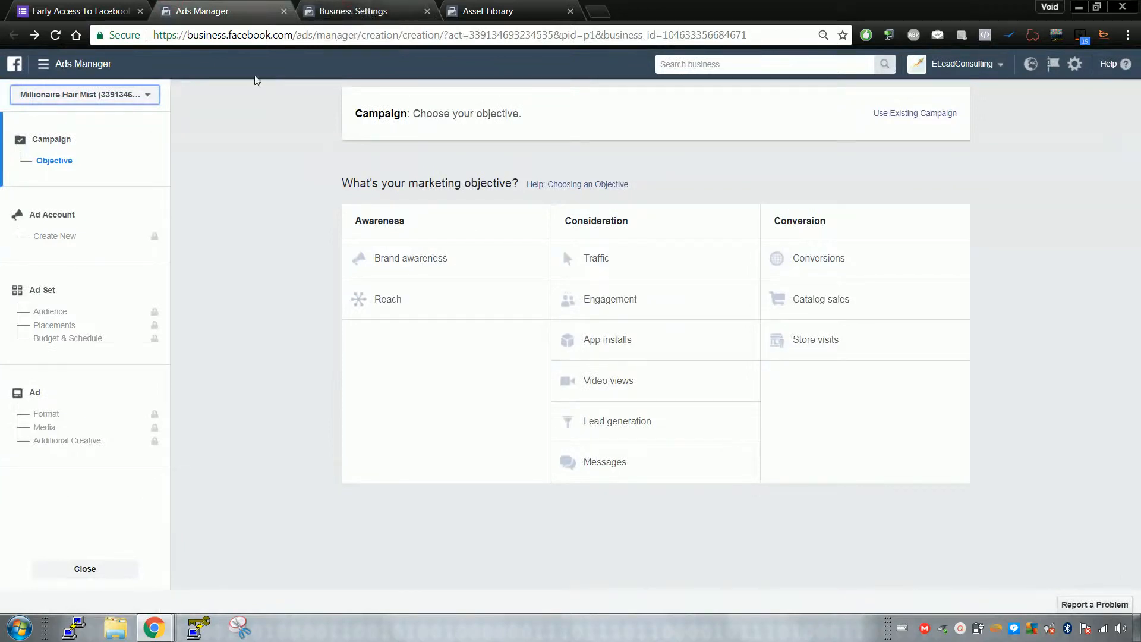
{"action": "key", "text": "ctrl+Tab"}
{"action": "left_click", "coordinate": [43, 64]}
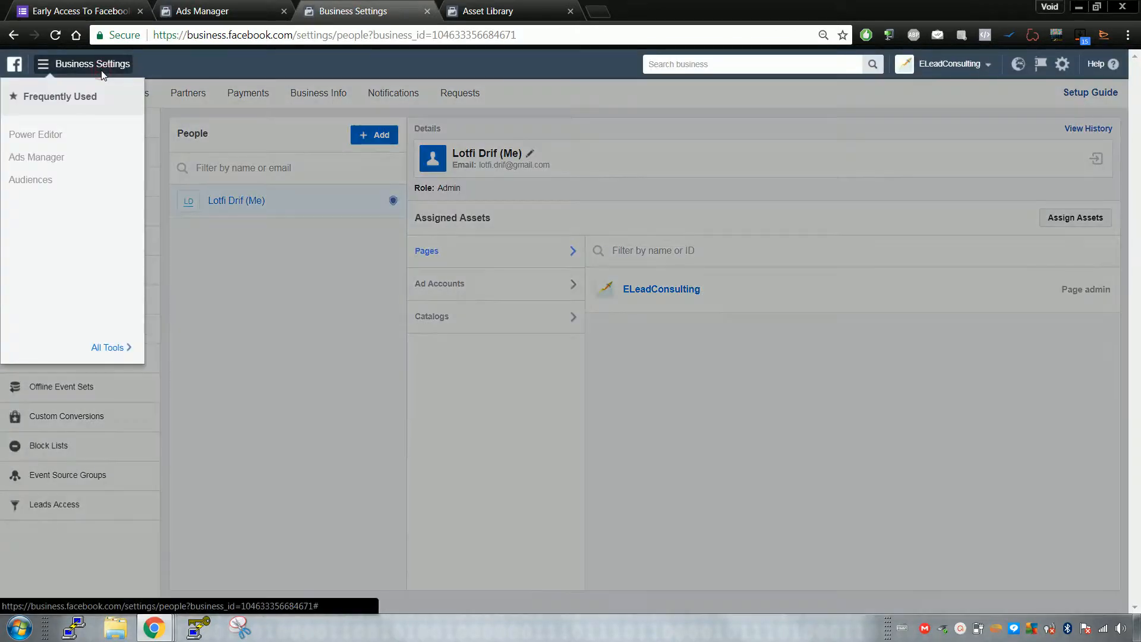
{"action": "left_click", "coordinate": [60, 159]}
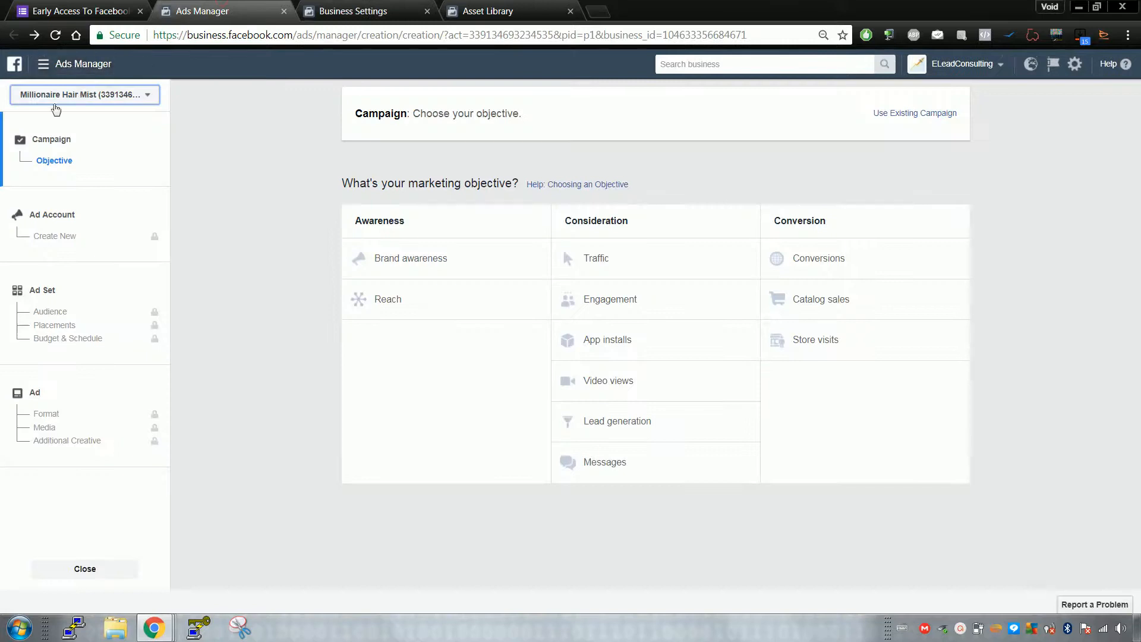
{"action": "left_click", "coordinate": [72, 95]}
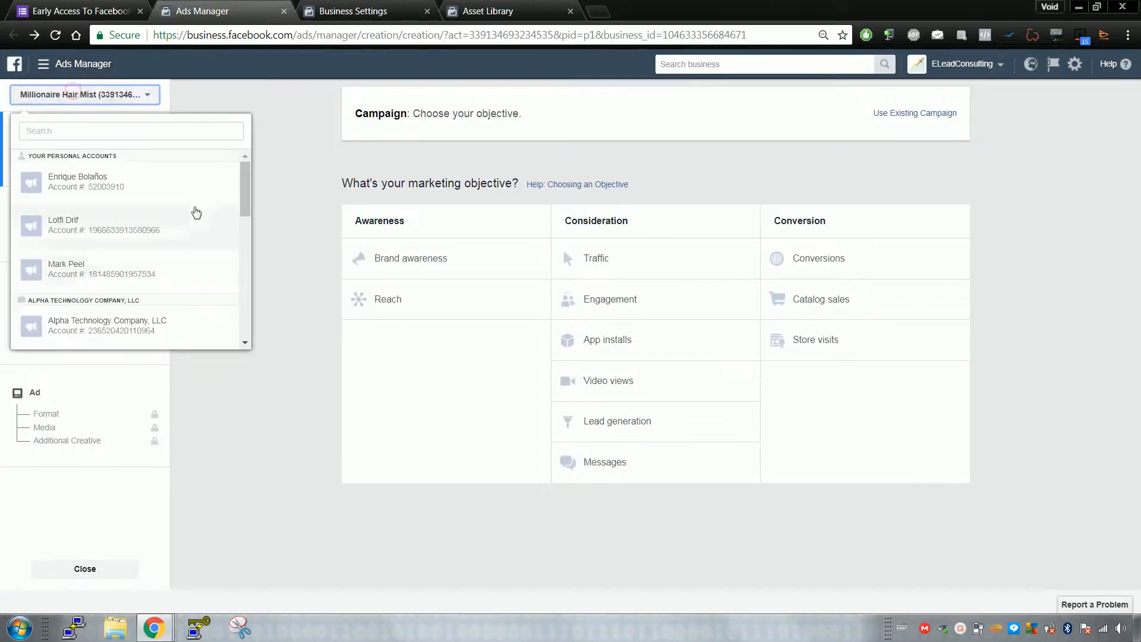
{"action": "left_click", "coordinate": [255, 188]}
Return to People in Business Settings, compare the Employee and Admin roles in the form for adding people, and cancel without adding anyone.
{"action": "left_click", "coordinate": [366, 13]}
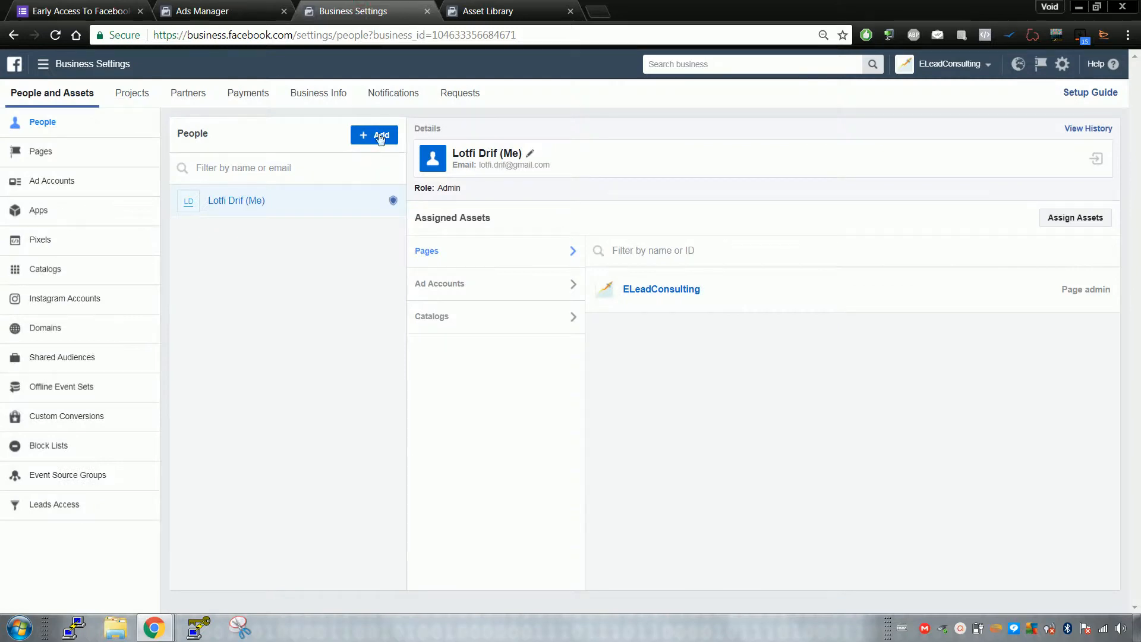
{"action": "left_click", "coordinate": [381, 135]}
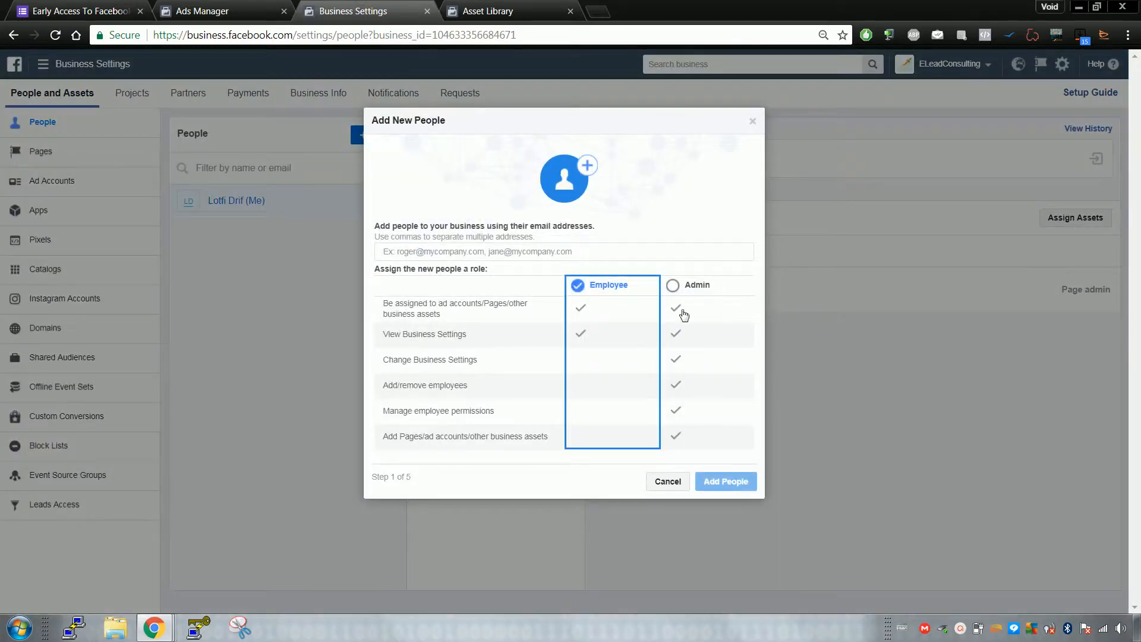
{"action": "left_click", "coordinate": [709, 301]}
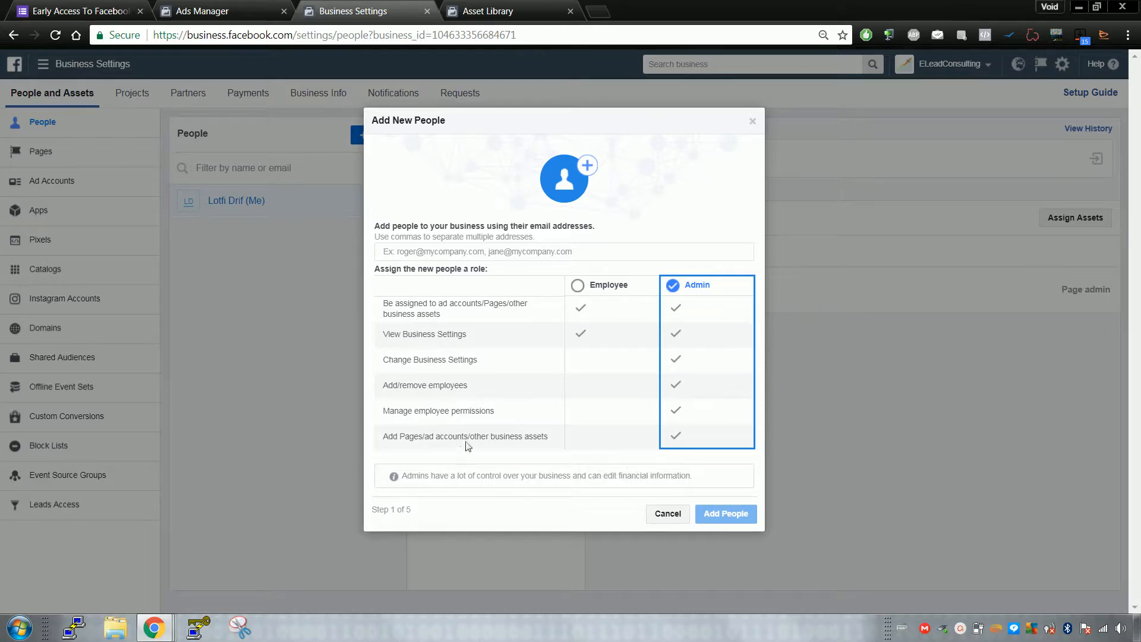
{"action": "left_click", "coordinate": [668, 513]}
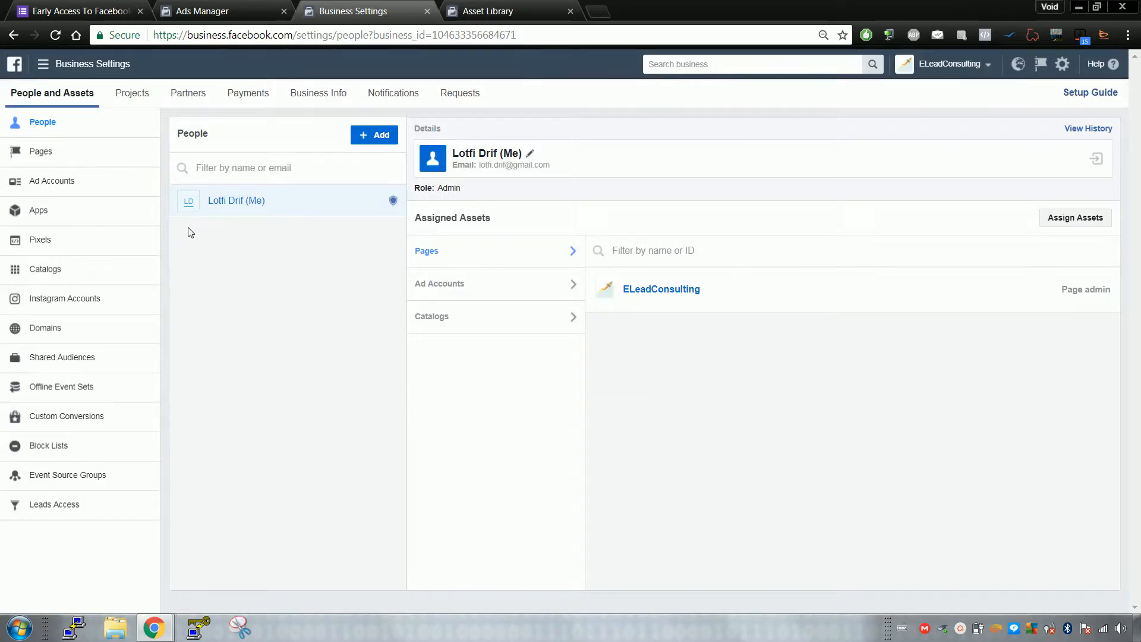
{"action": "left_click", "coordinate": [393, 132]}
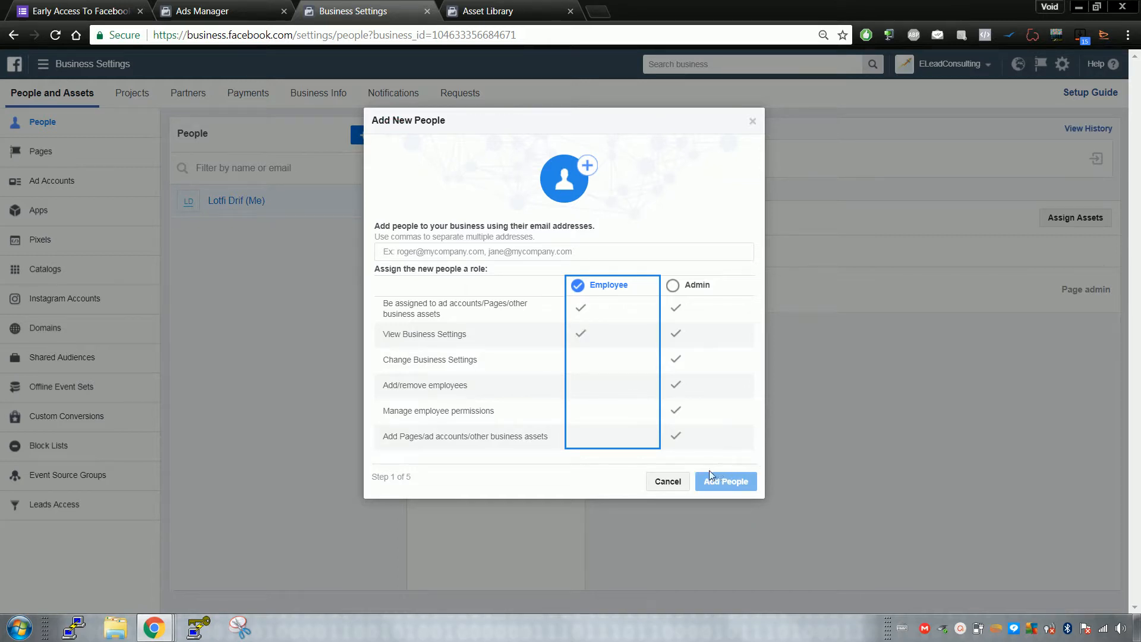
{"action": "left_click", "coordinate": [666, 488]}
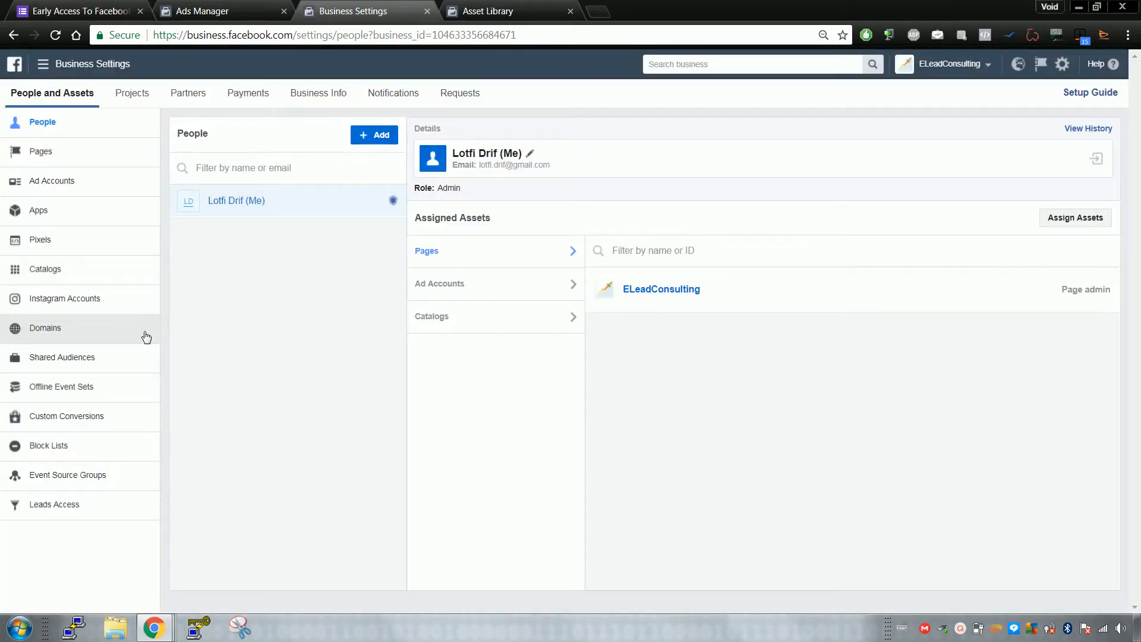
View the Custom Conversions and Payments sections of Business Settings.
{"action": "left_click", "coordinate": [115, 414]}
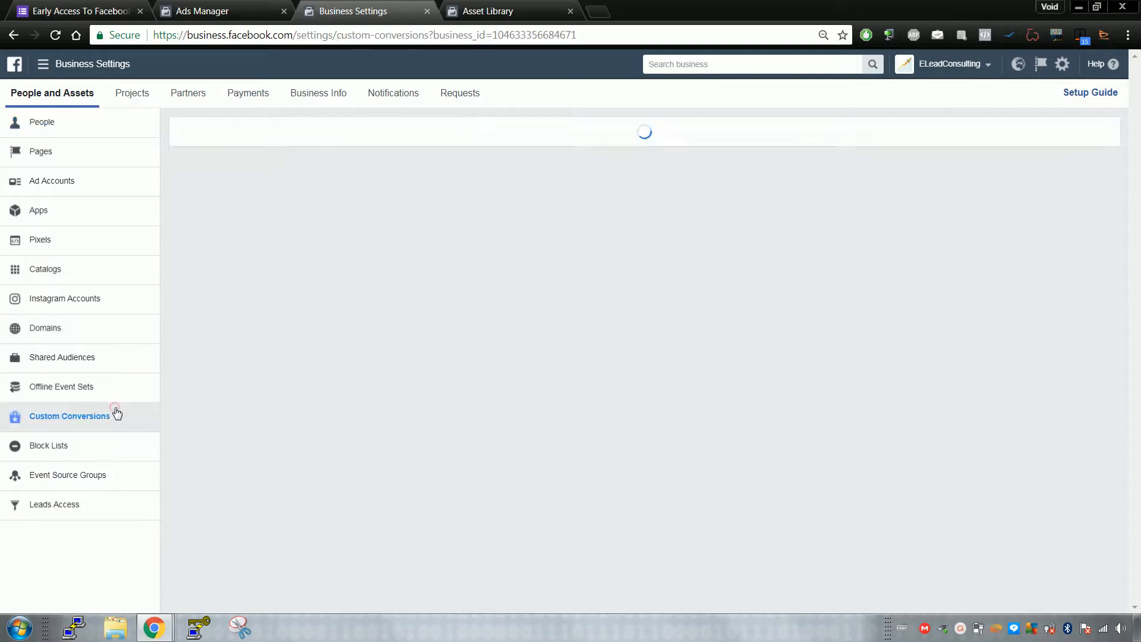
{"action": "left_click", "coordinate": [273, 96]}
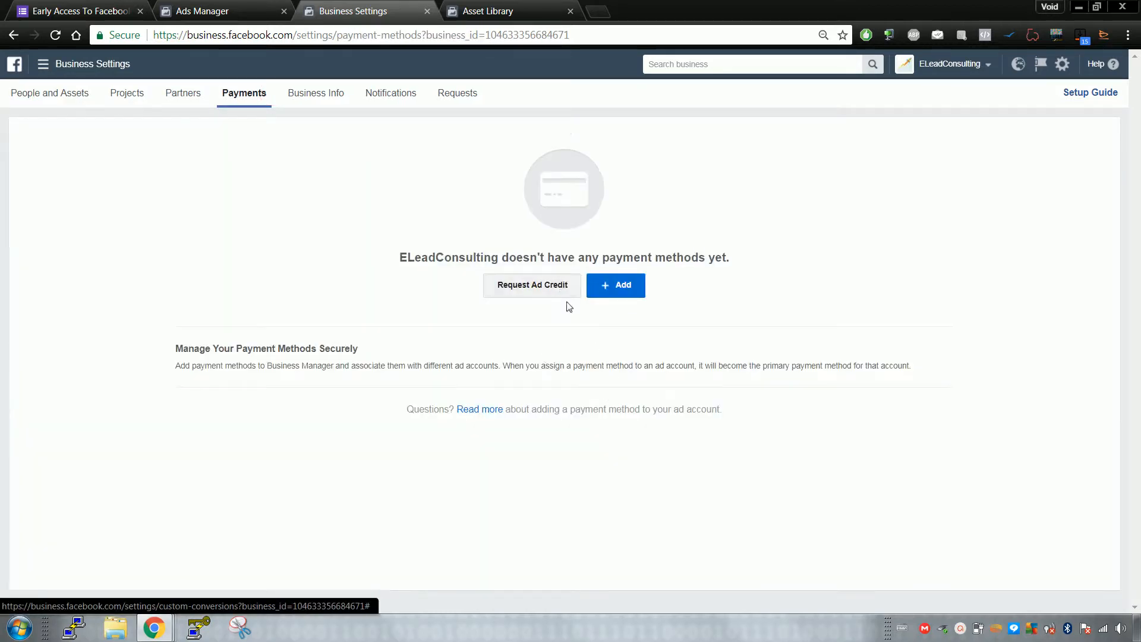
{"action": "left_click", "coordinate": [527, 5]}
{"action": "left_click", "coordinate": [379, 6]}
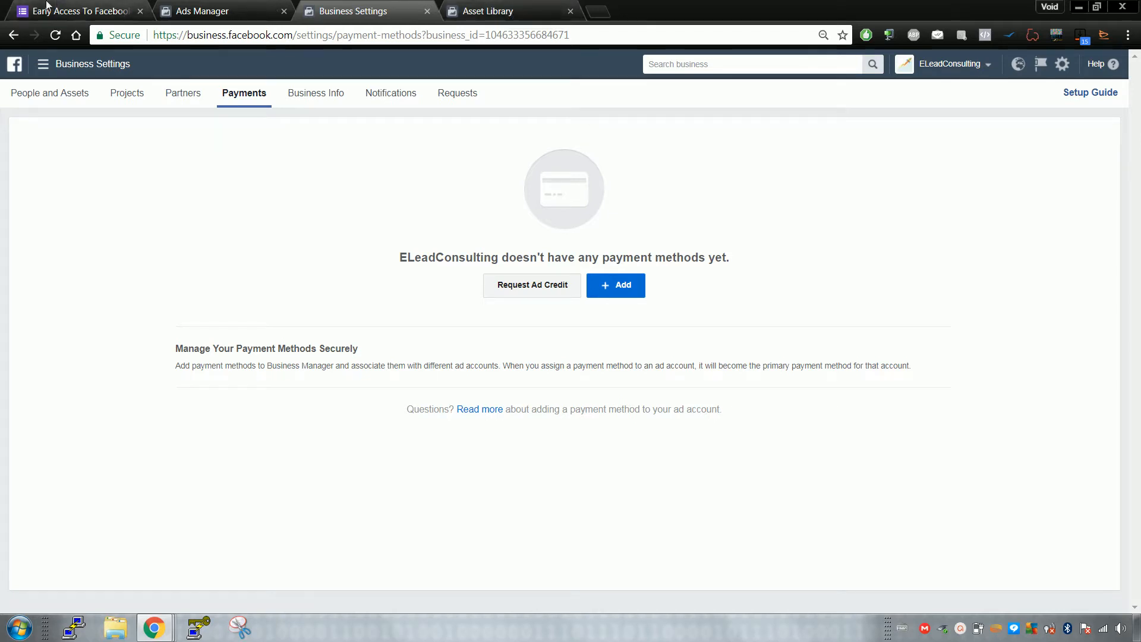
Switch to the Early Access To Facebook Ads Mastery form in Google Forms and look through its questions.
{"action": "left_click_drag", "start_coordinate": [36, 8], "coordinate": [395, 8]}
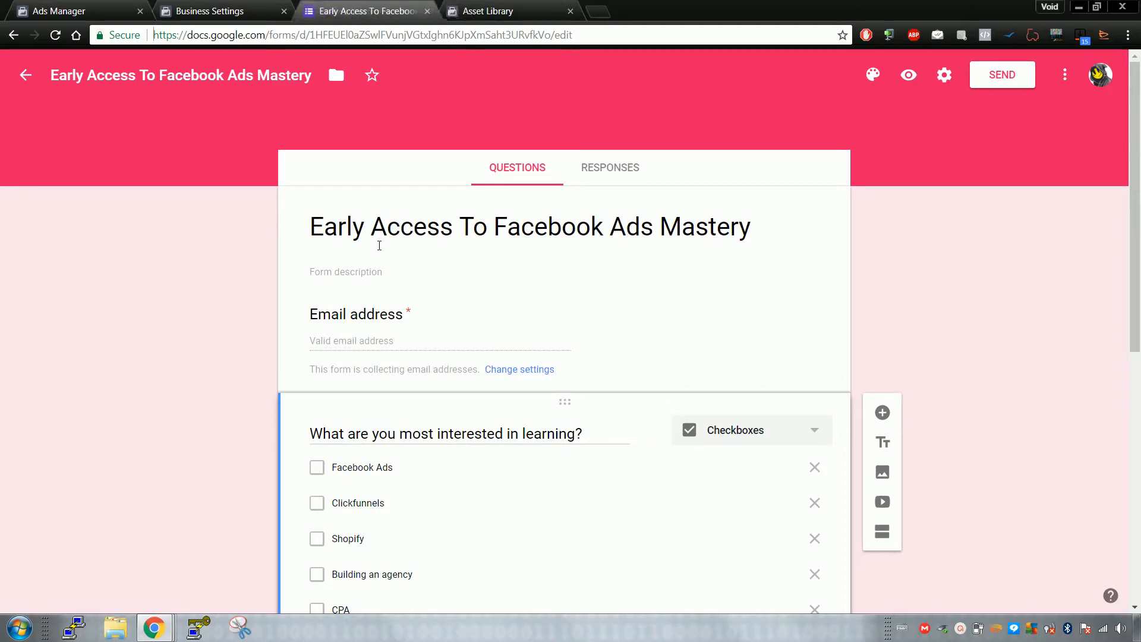
{"action": "scroll", "coordinate": [380, 246], "scroll_direction": "down", "scroll_amount": 1}
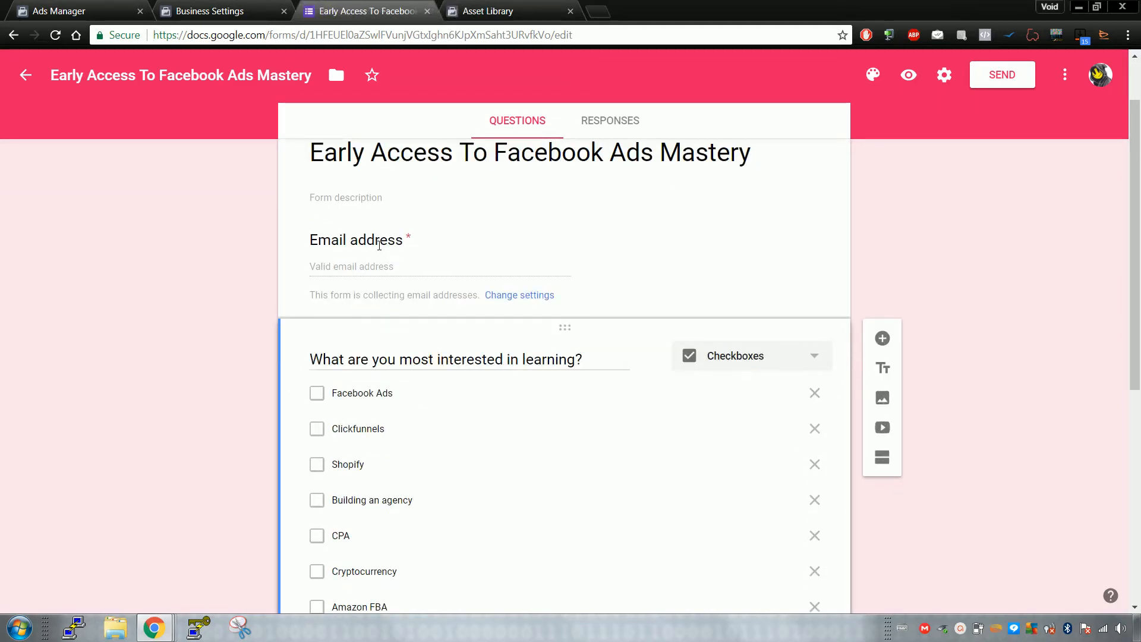
{"action": "scroll", "coordinate": [433, 321], "scroll_direction": "down", "scroll_amount": 4}
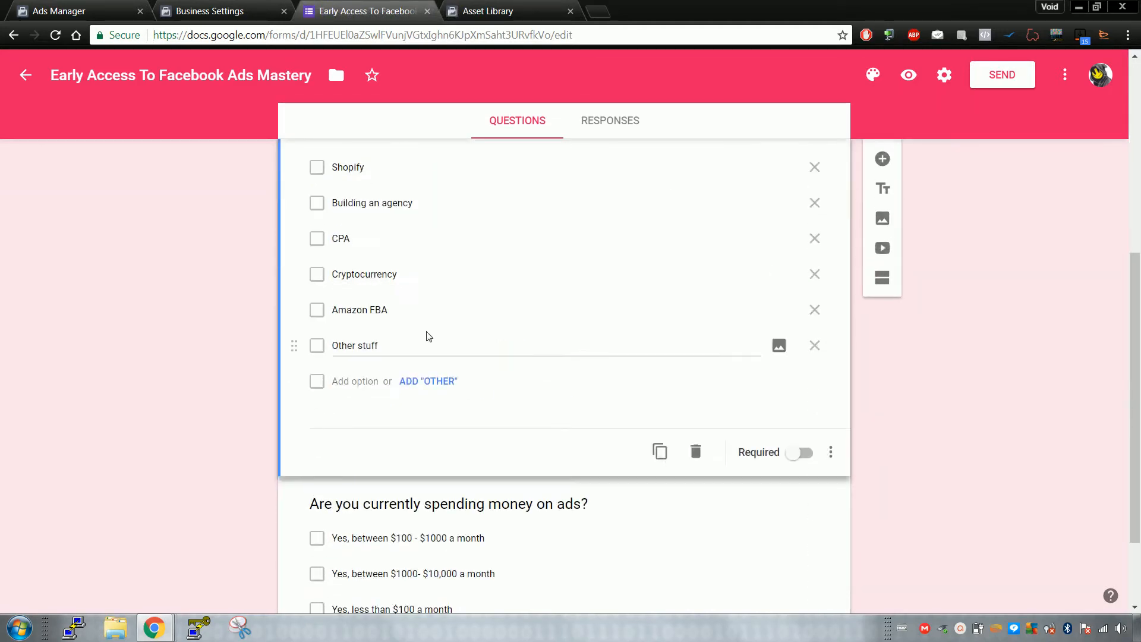
{"action": "scroll", "coordinate": [429, 327], "scroll_direction": "up", "scroll_amount": 5}
Return to the Payments page in Business Settings and open the ad credit request.
{"action": "left_click_drag", "start_coordinate": [514, 6], "coordinate": [356, 12]}
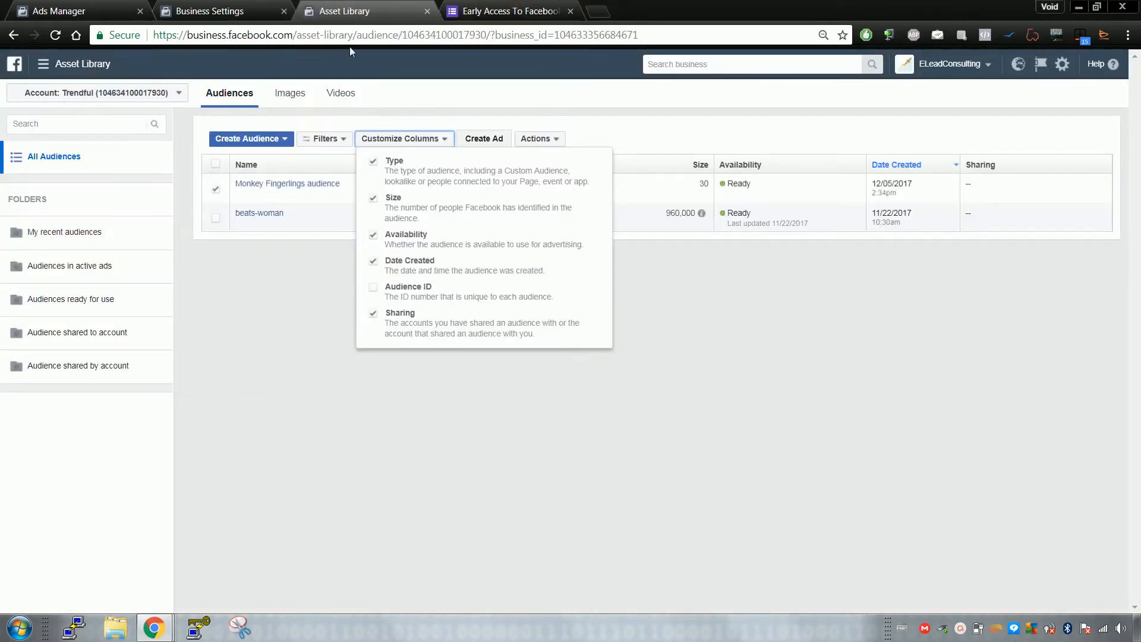
{"action": "left_click", "coordinate": [232, 6]}
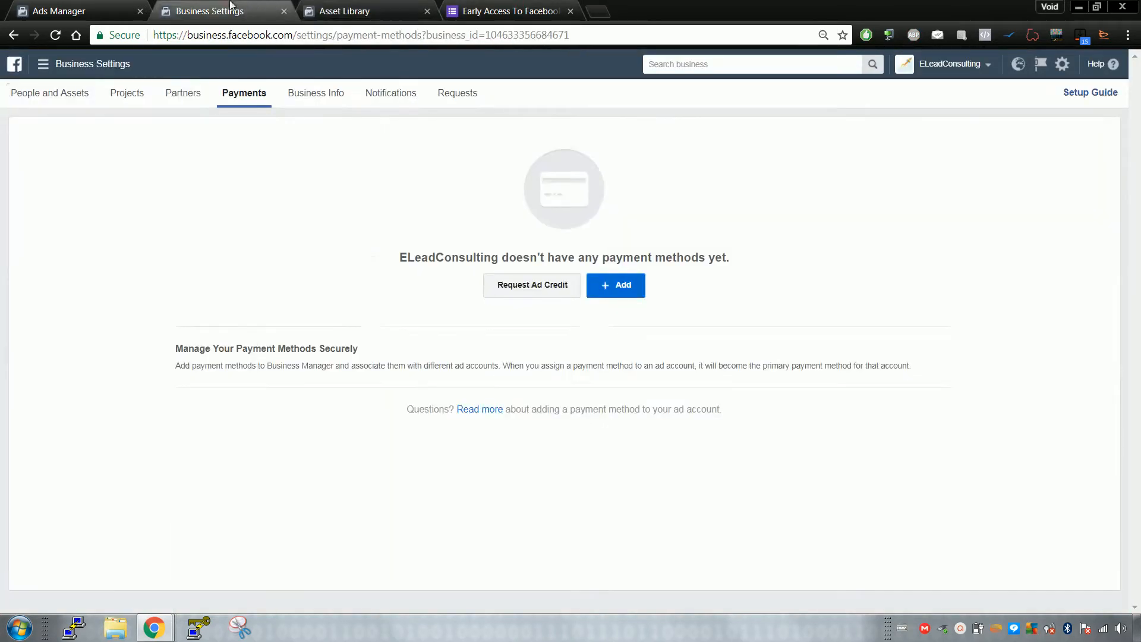
{"action": "left_click", "coordinate": [523, 283]}
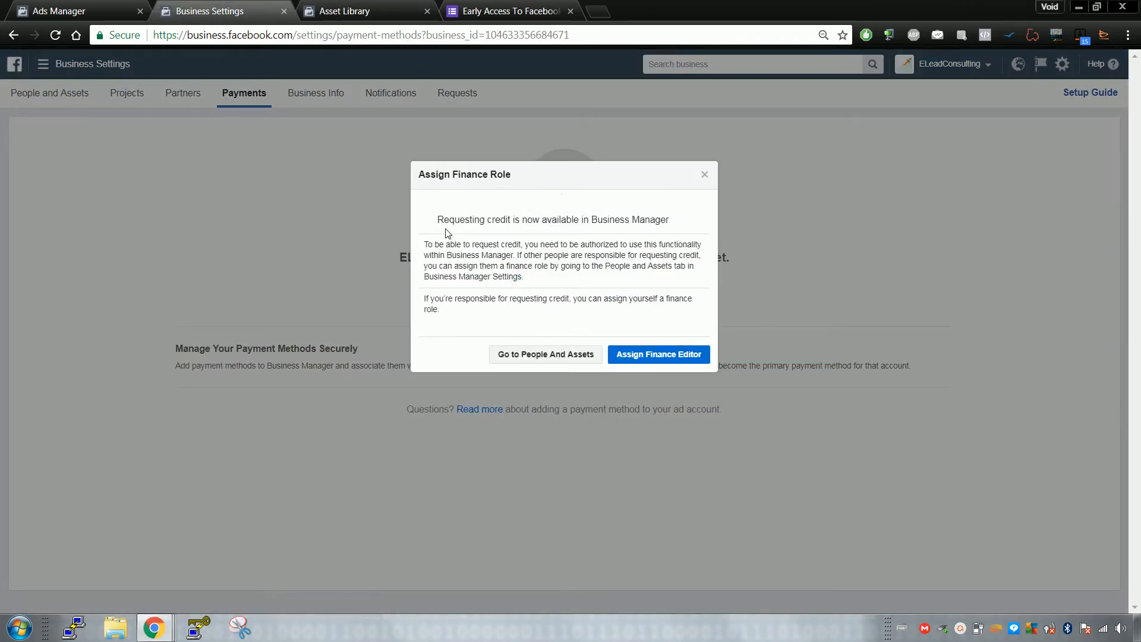
Review the answer options for "What are you most interested in learning?" in the Early Access form, and return to Business Settings.
{"action": "left_click", "coordinate": [360, 8]}
{"action": "left_click_drag", "start_coordinate": [484, 7], "coordinate": [354, 5]}
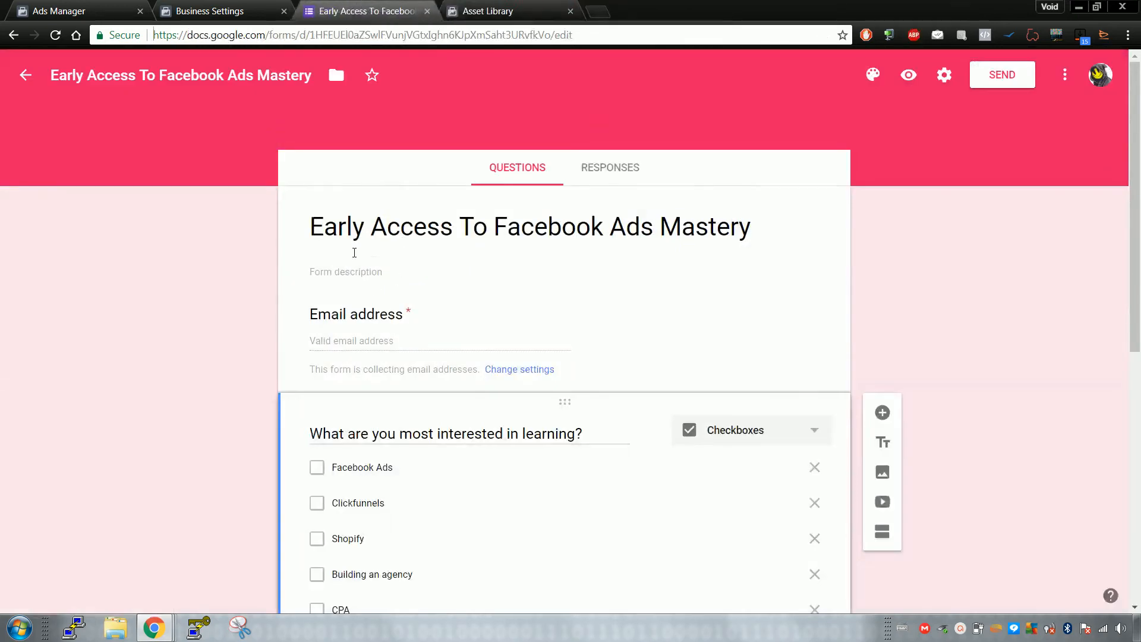
{"action": "scroll", "coordinate": [293, 264], "scroll_direction": "down", "scroll_amount": 7}
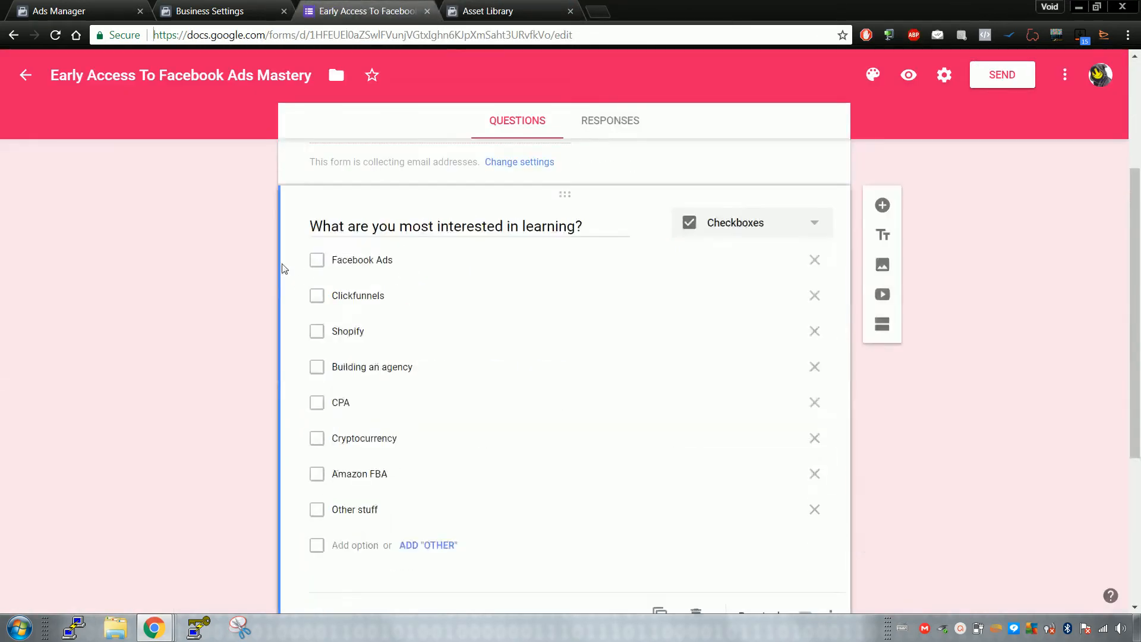
{"action": "scroll", "coordinate": [356, 339], "scroll_direction": "up", "scroll_amount": 5}
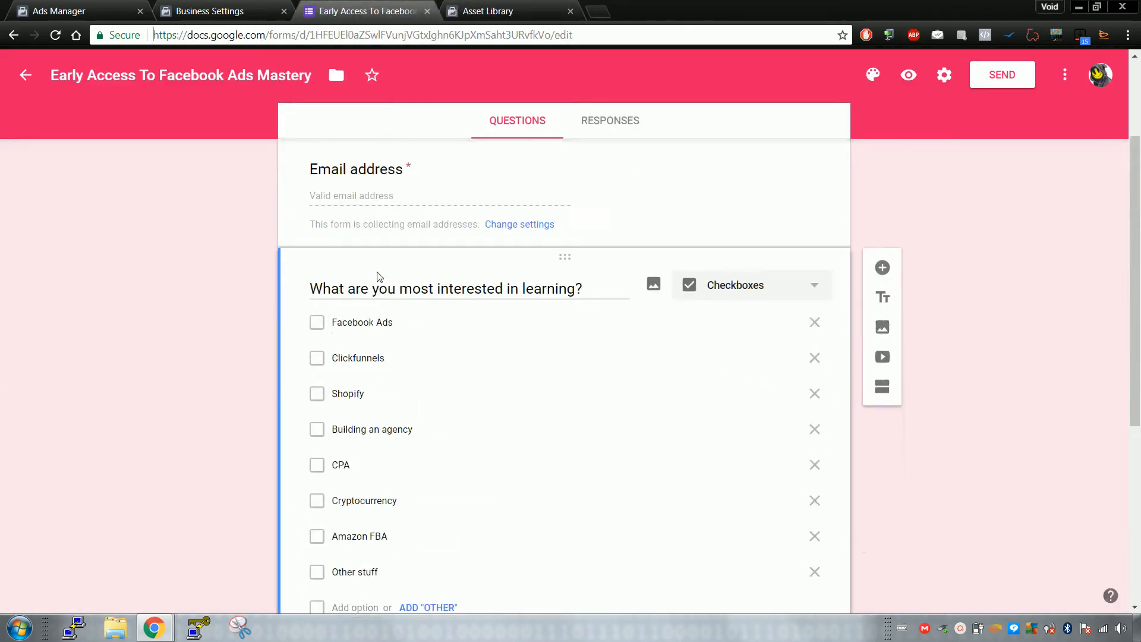
{"action": "scroll", "coordinate": [377, 272], "scroll_direction": "up", "scroll_amount": 3}
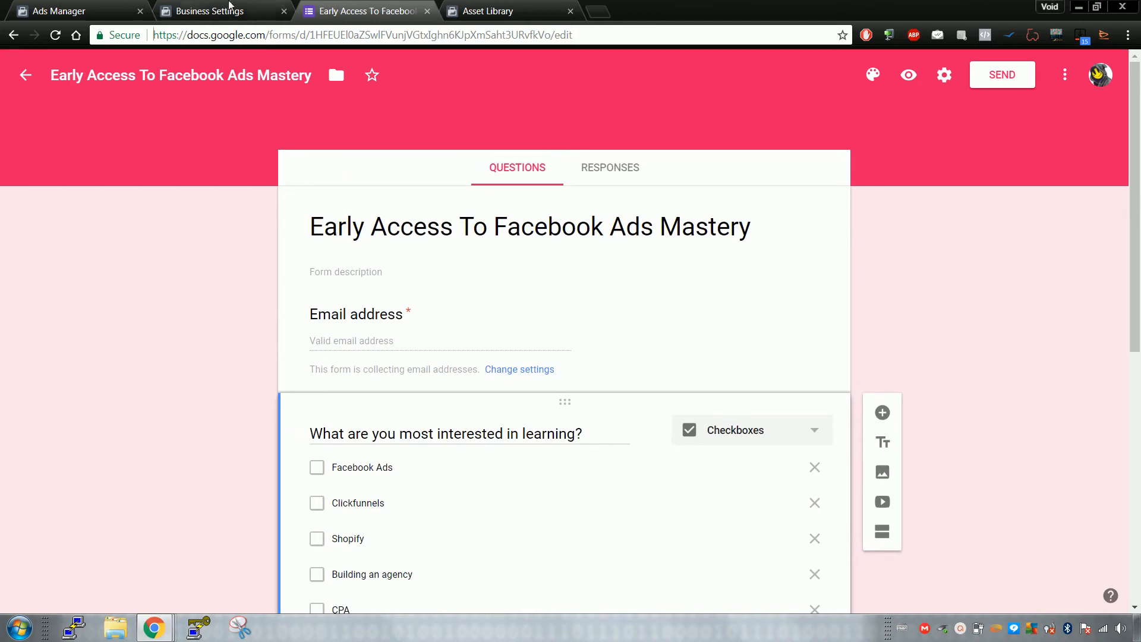
{"action": "left_click", "coordinate": [230, 8]}
{"action": "left_click_drag", "start_coordinate": [240, 15], "coordinate": [374, 12]}
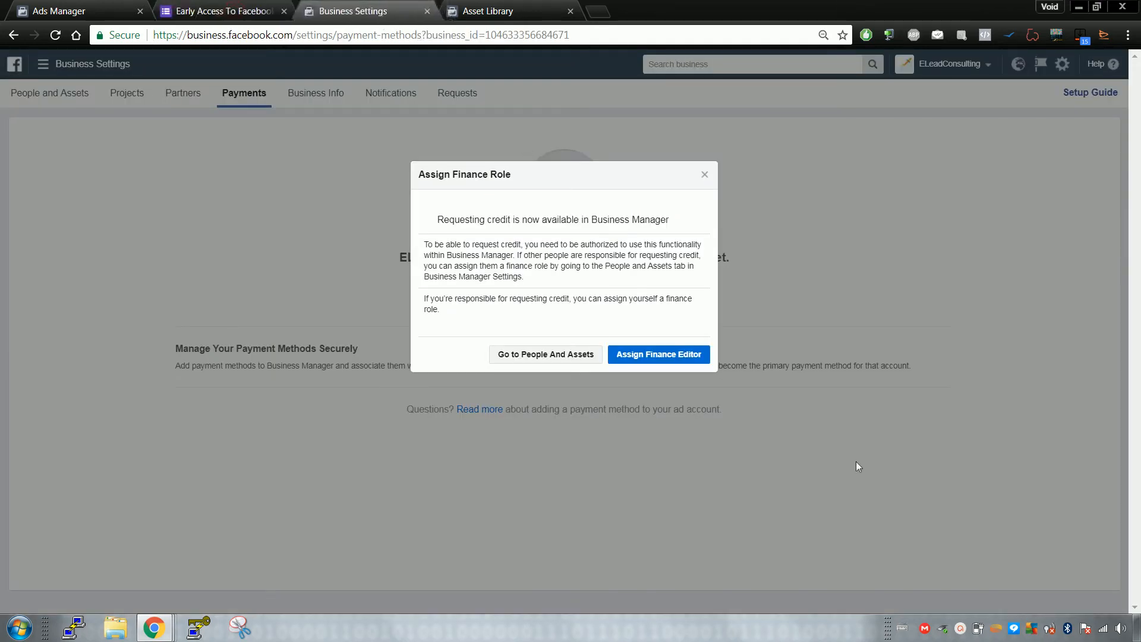
{"action": "left_click", "coordinate": [959, 626]}
{"action": "left_click_drag", "start_coordinate": [1073, 576], "coordinate": [1059, 490]}
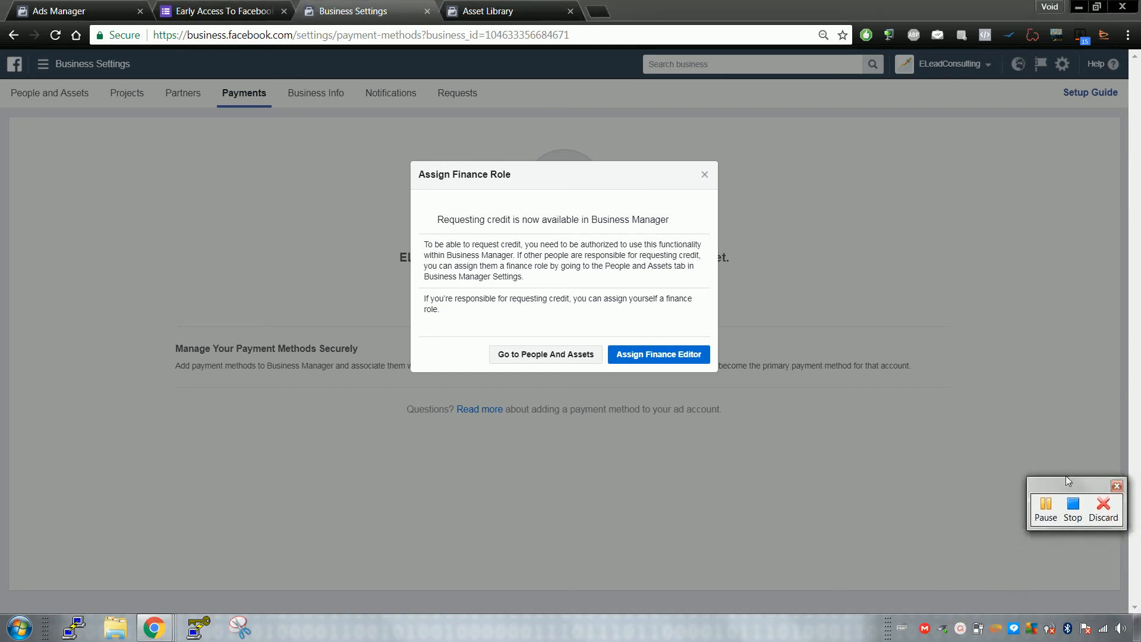